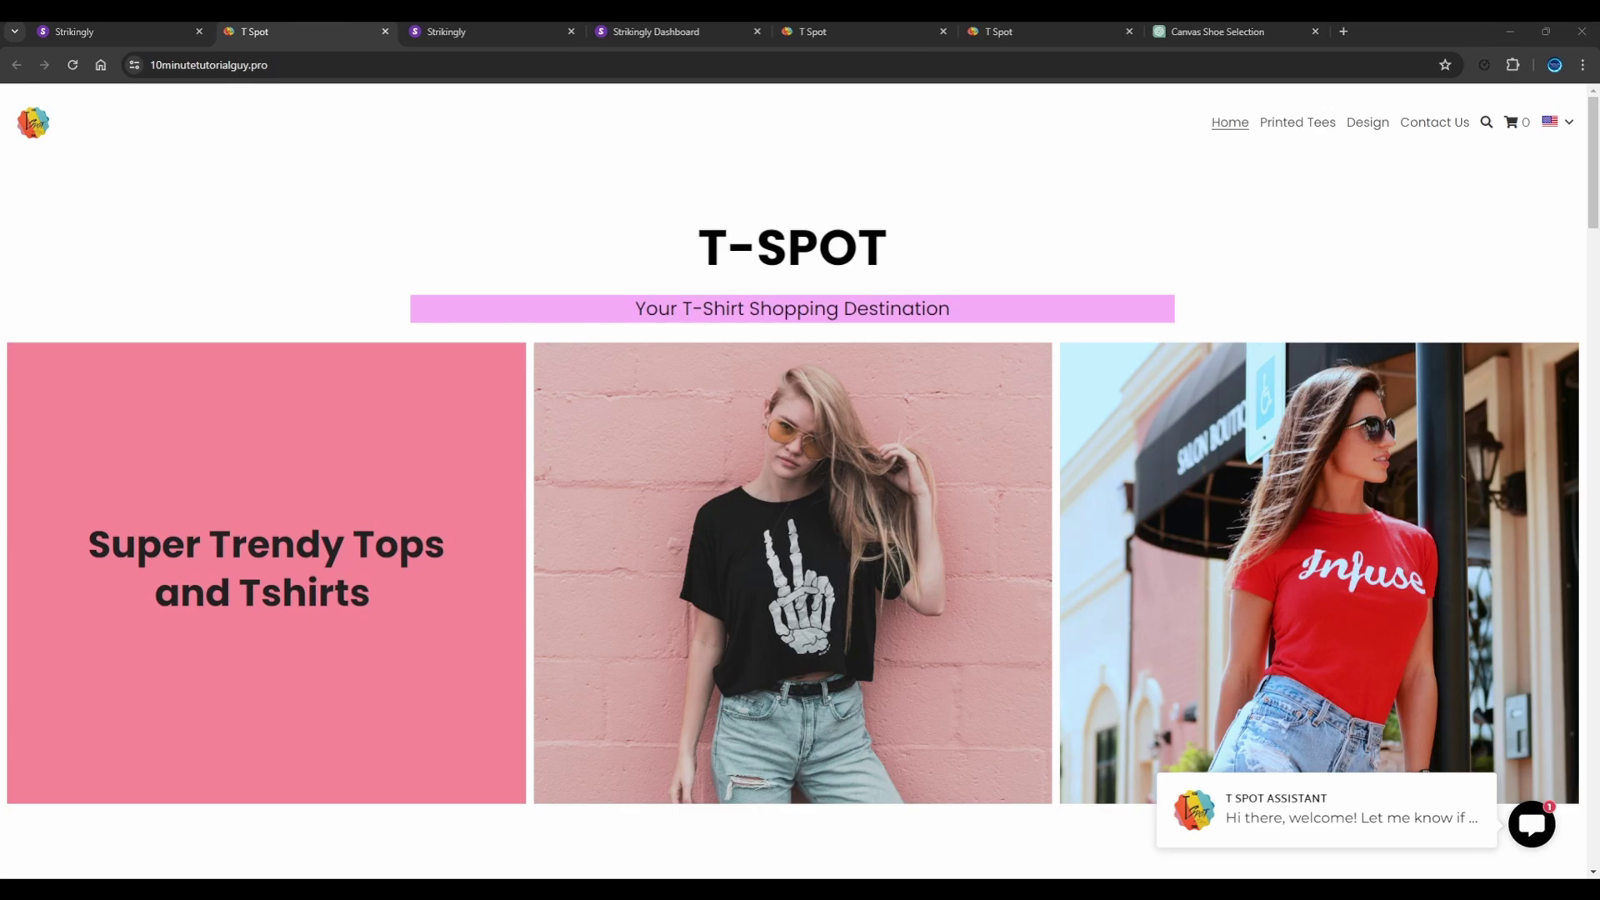
Examine the finished T Spot store's homepage, from its hero tiles and product listings through the promotional sections to the footer.
key("ctrl+l")
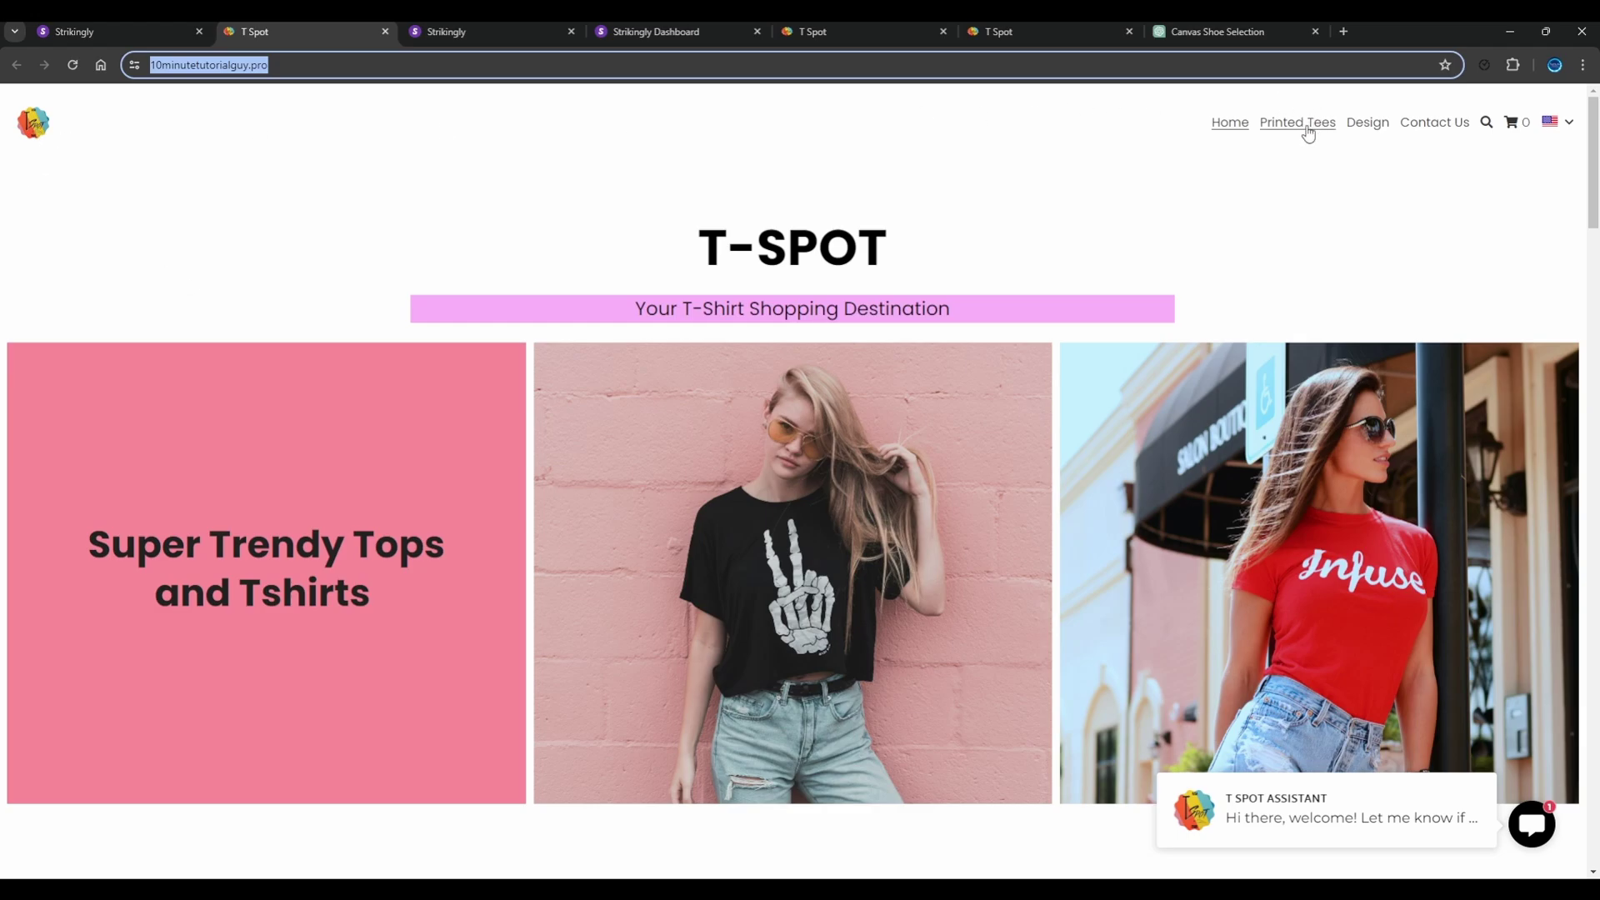
scroll(655, 397, "down", 6)
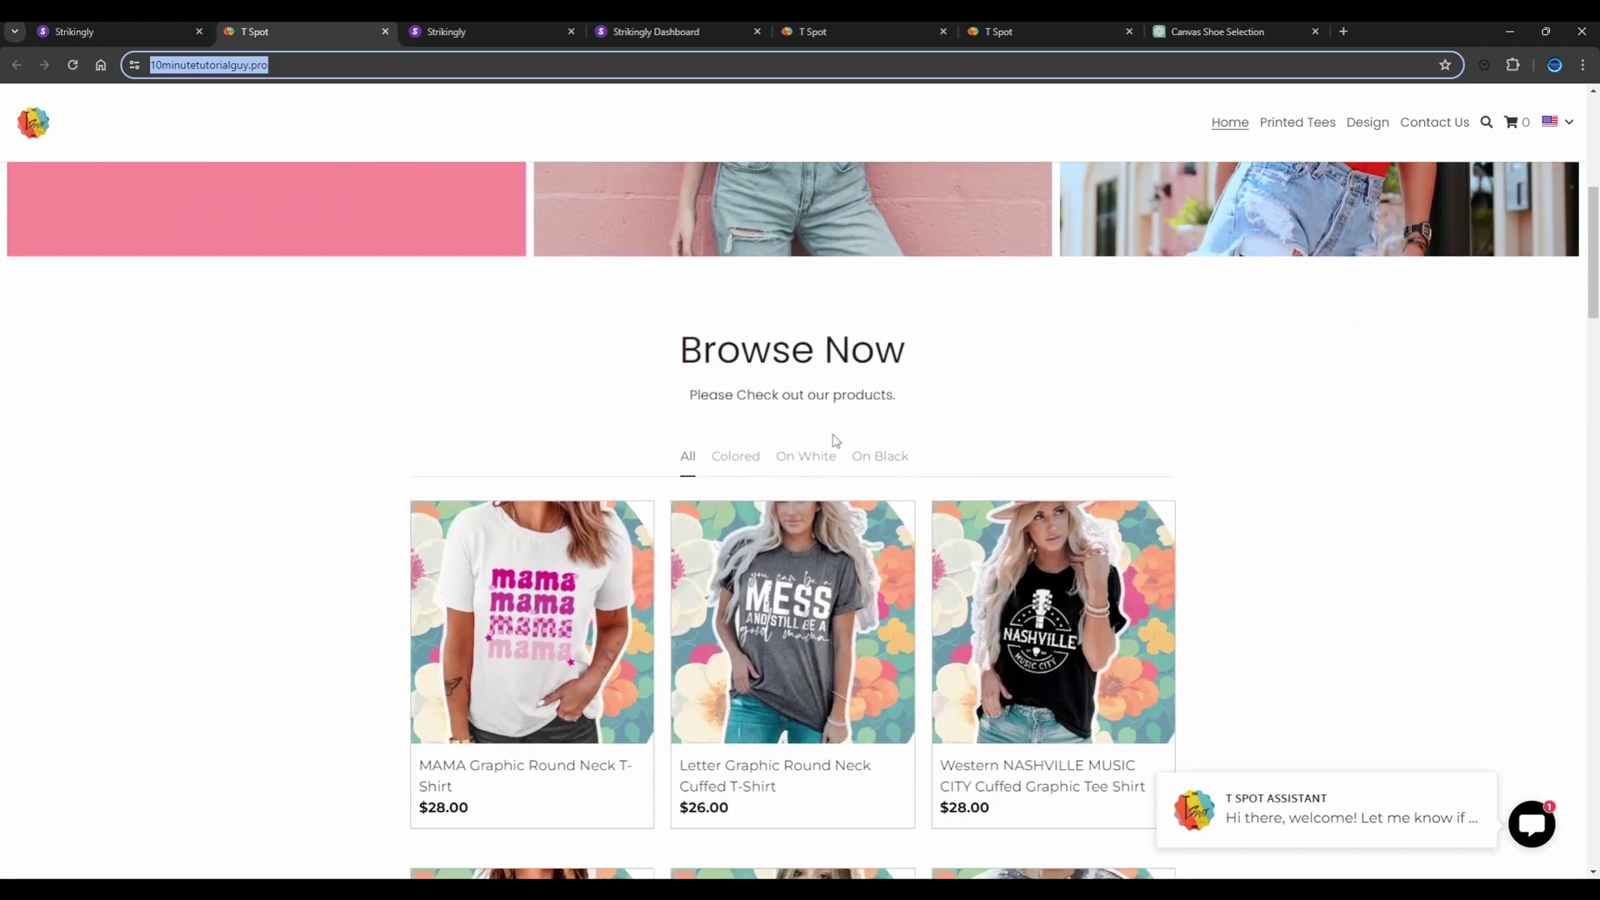
scroll(730, 451, "down", 7)
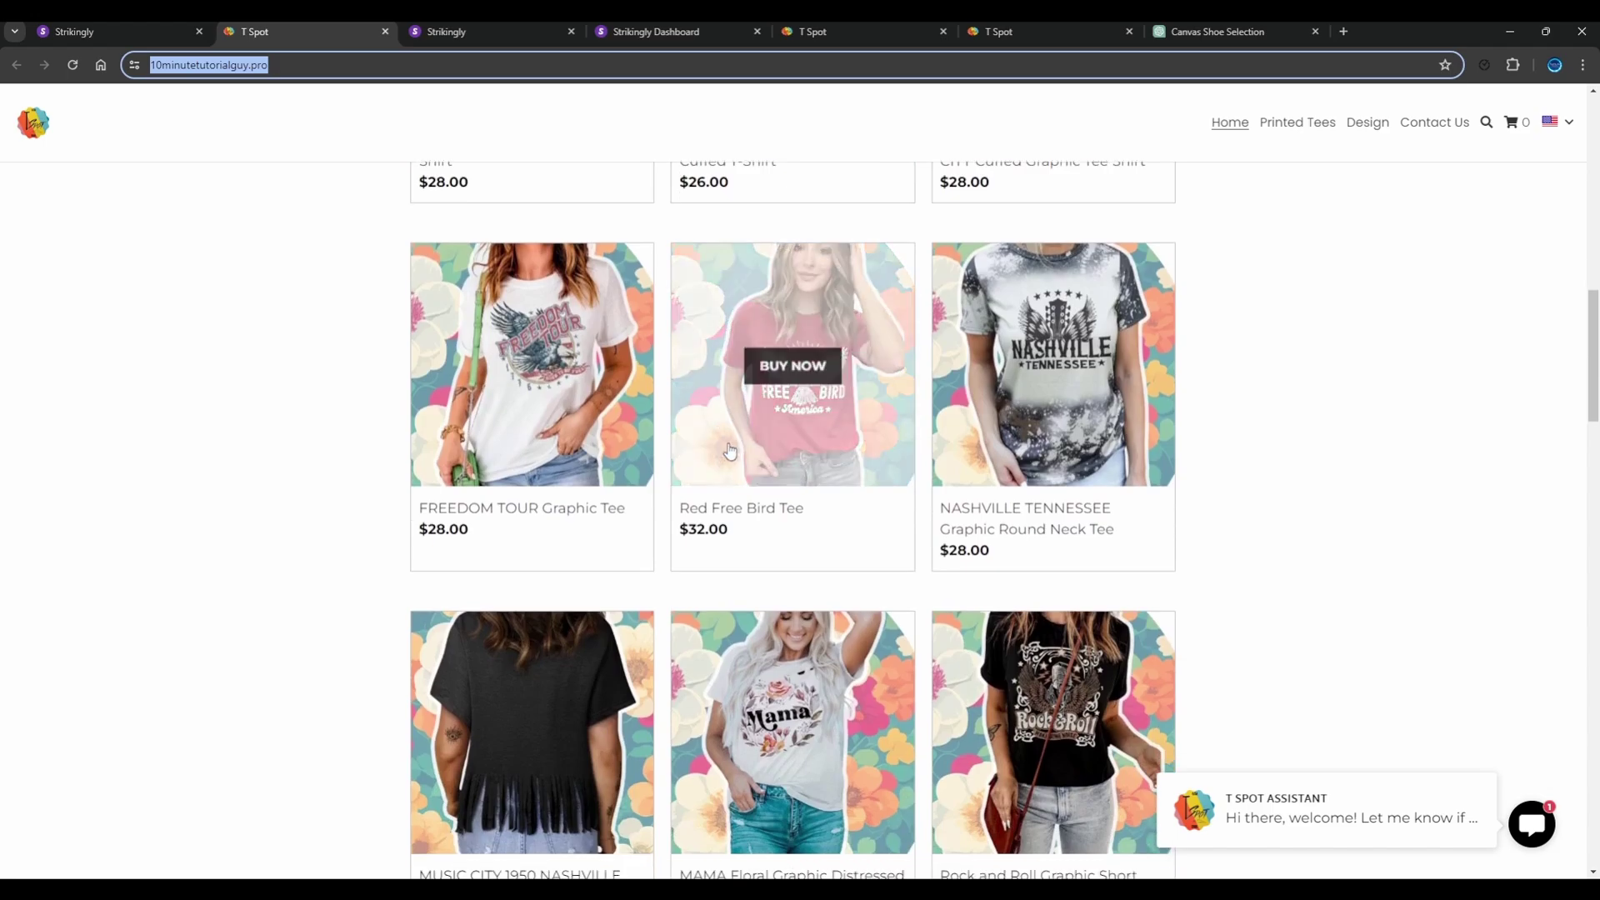
scroll(730, 450, "down", 10)
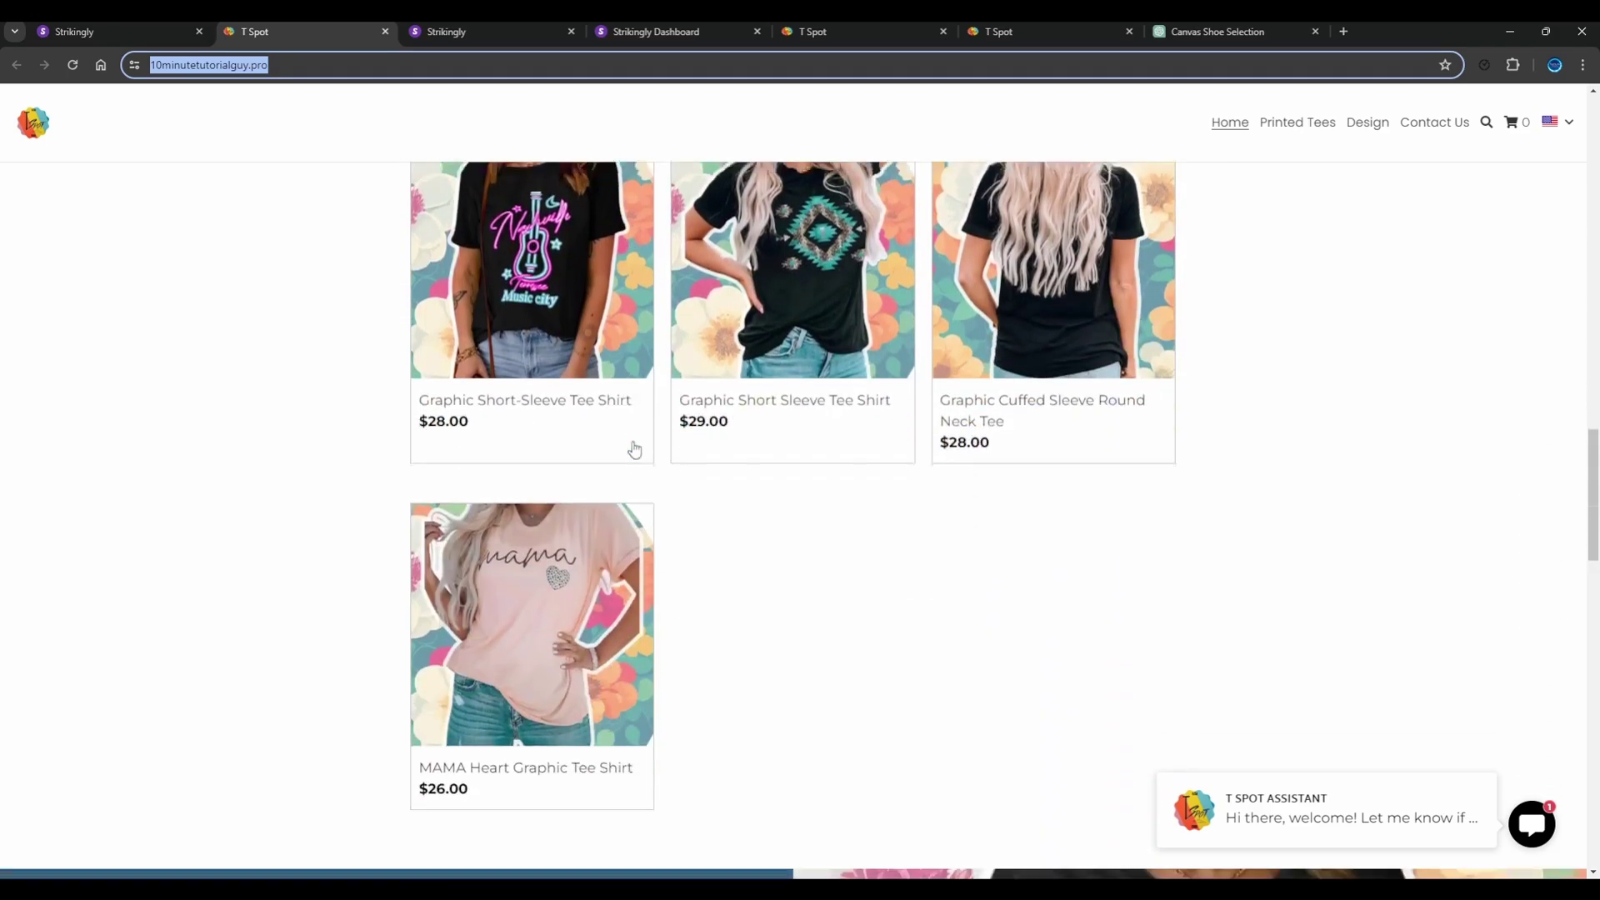
scroll(634, 450, "down", 8)
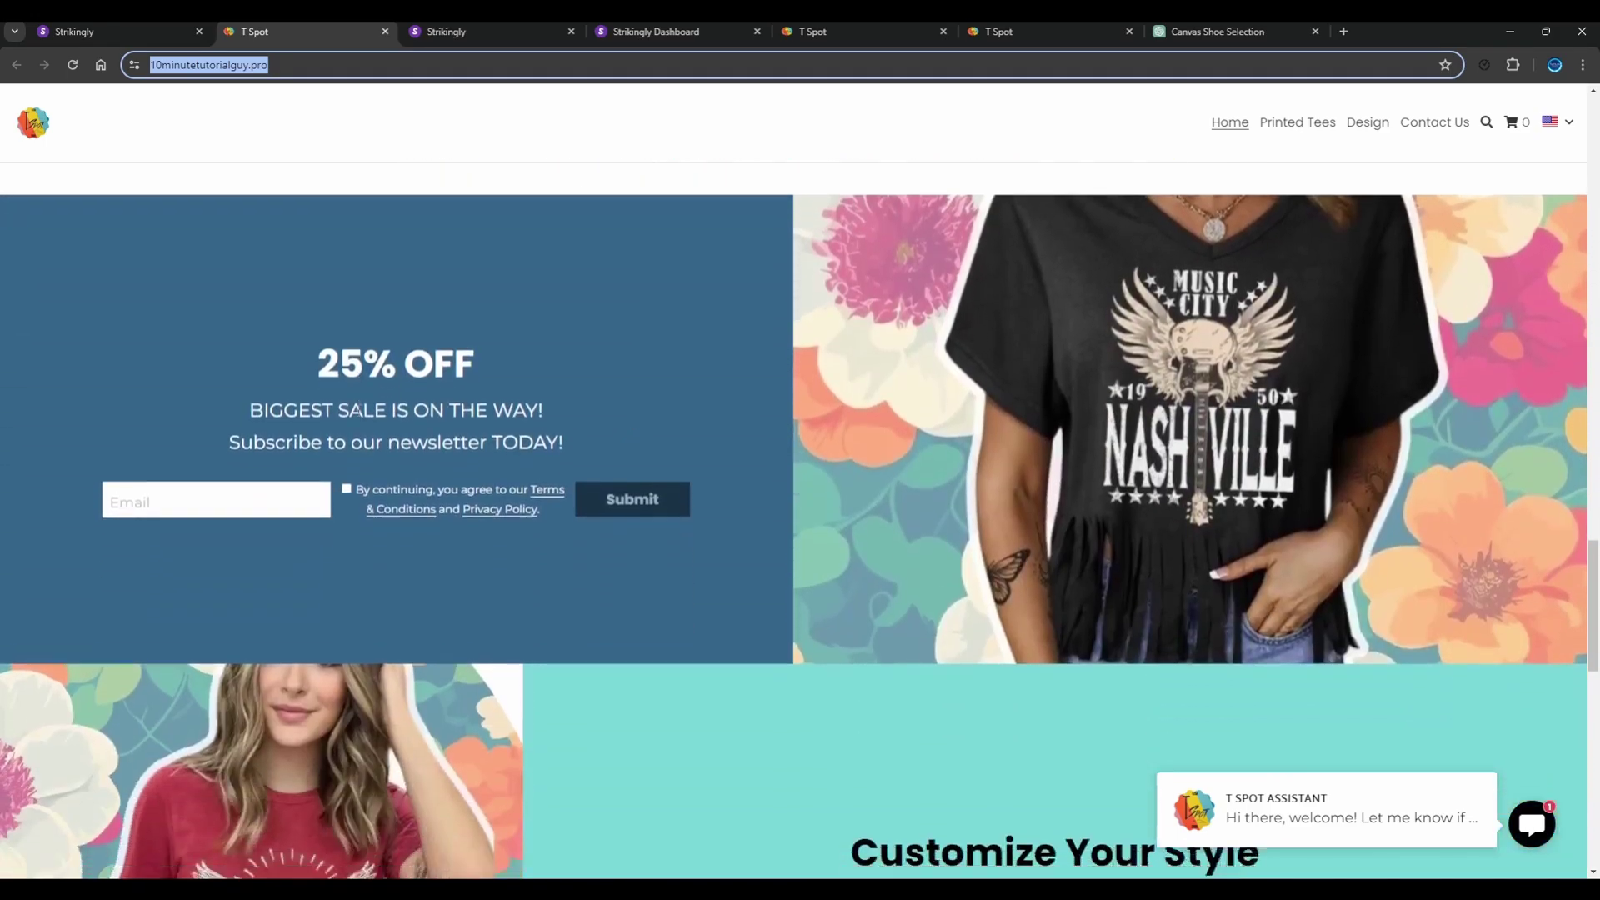
scroll(804, 598, "down", 10)
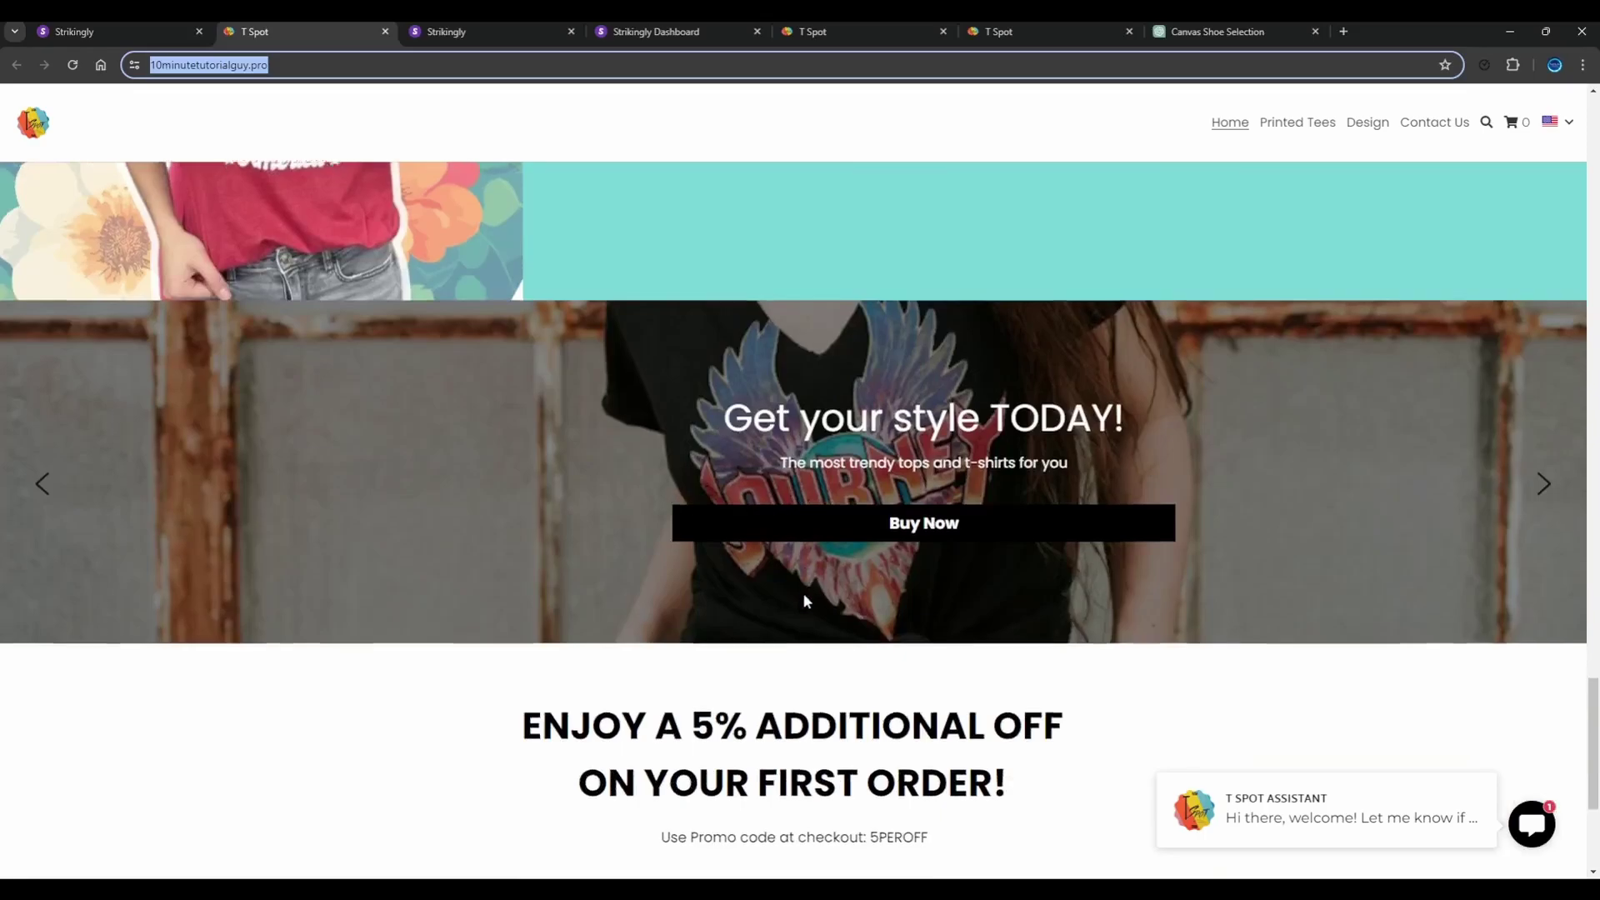
scroll(805, 600, "down", 4)
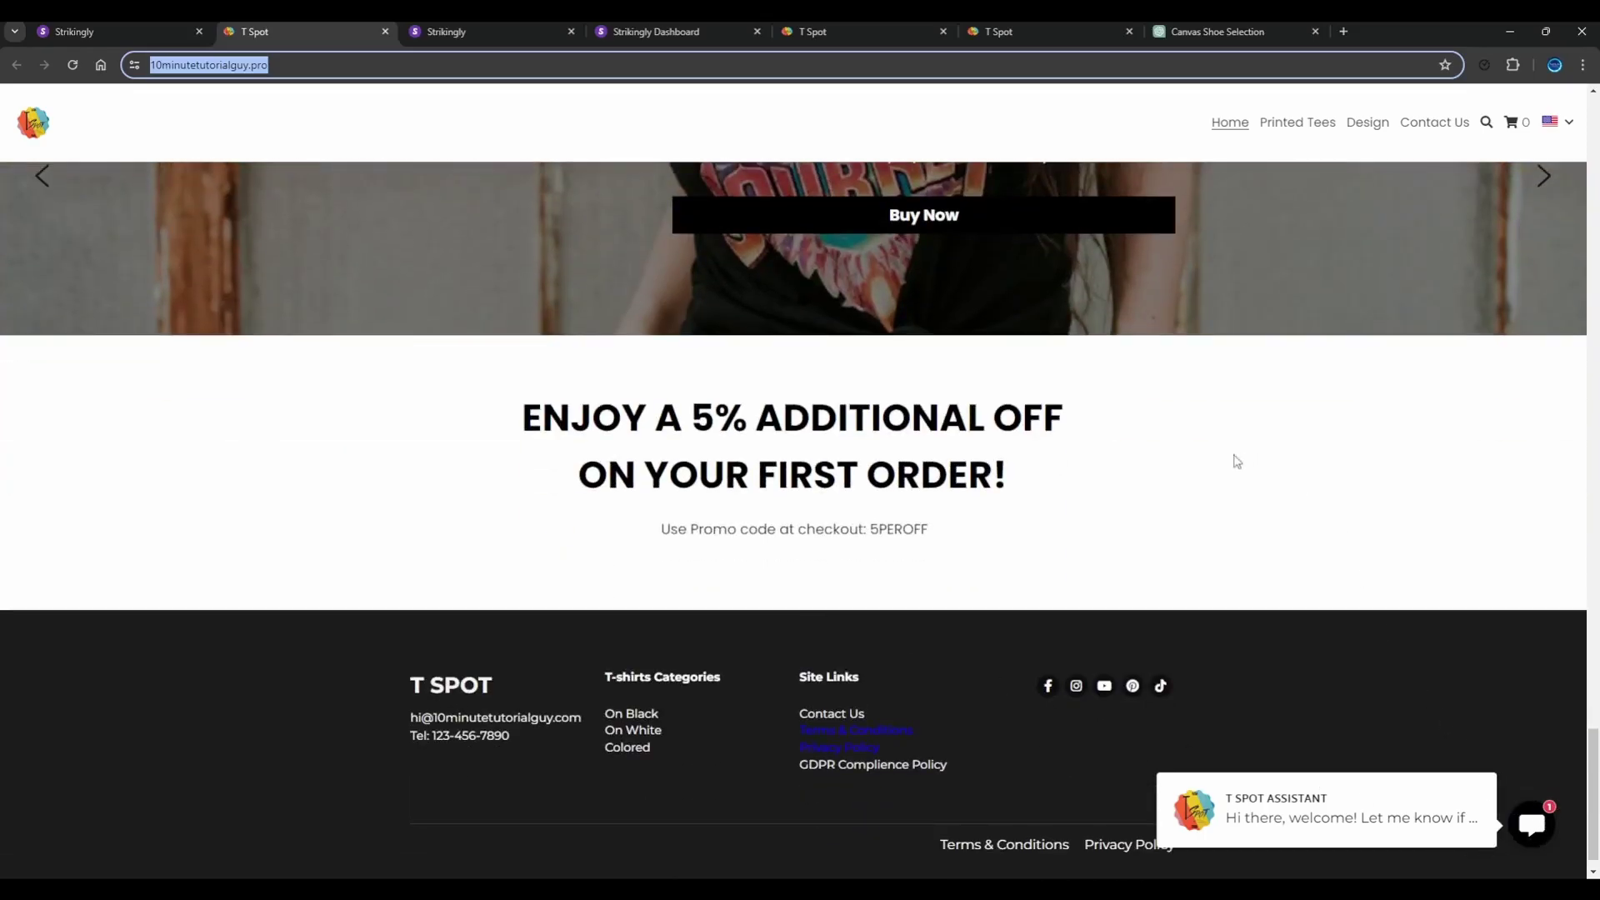
scroll(1192, 449, "up", 20)
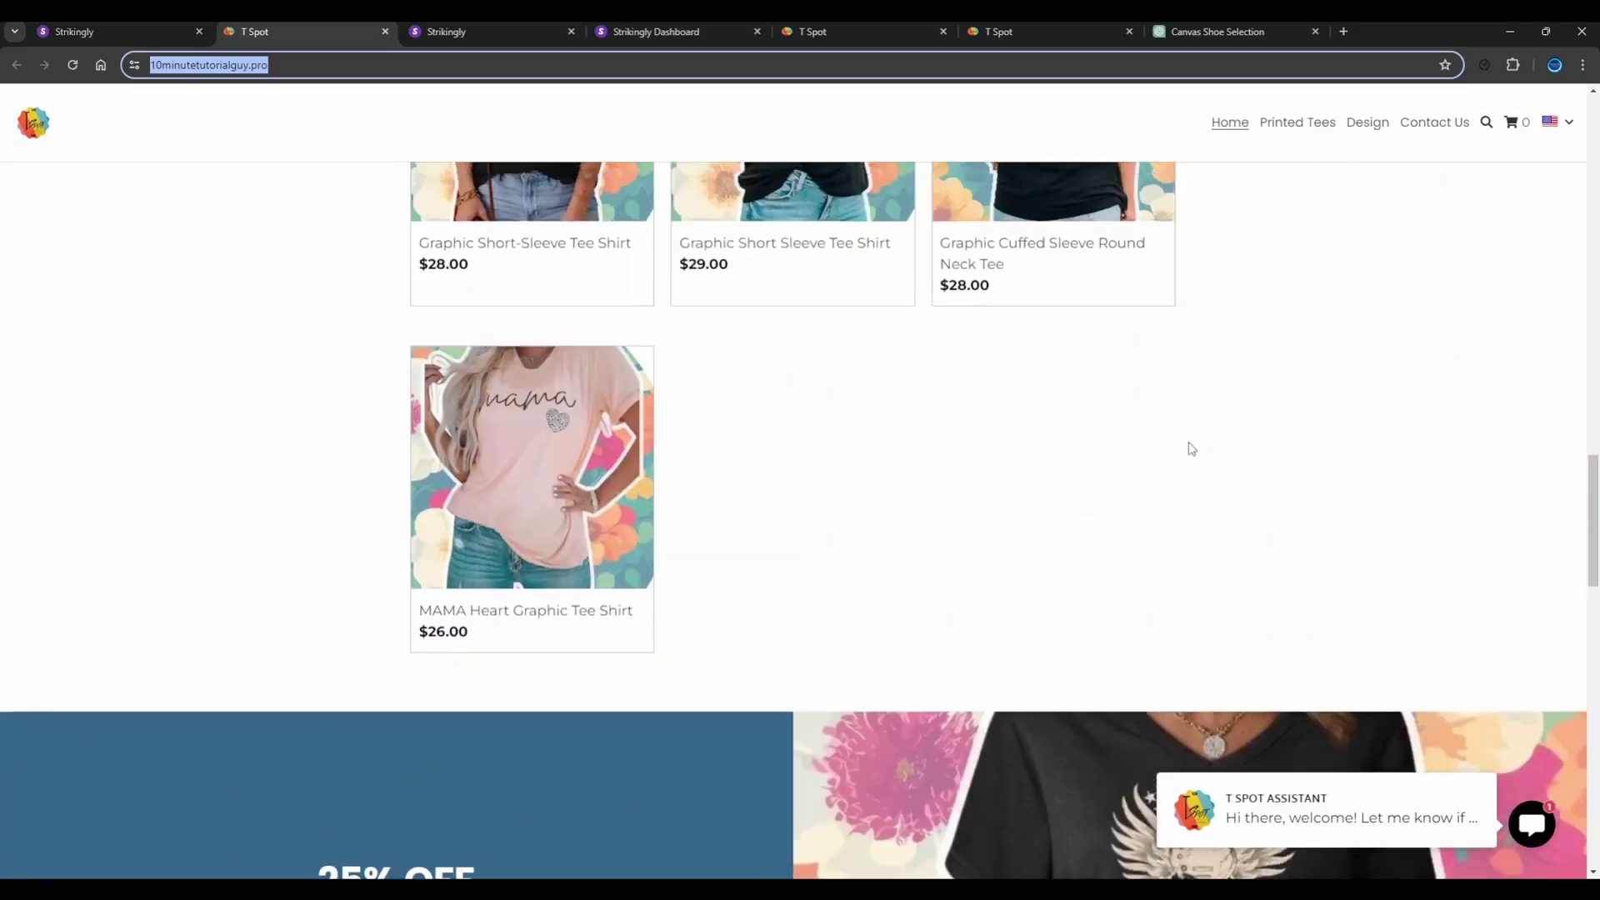
scroll(1192, 449, "up", 10)
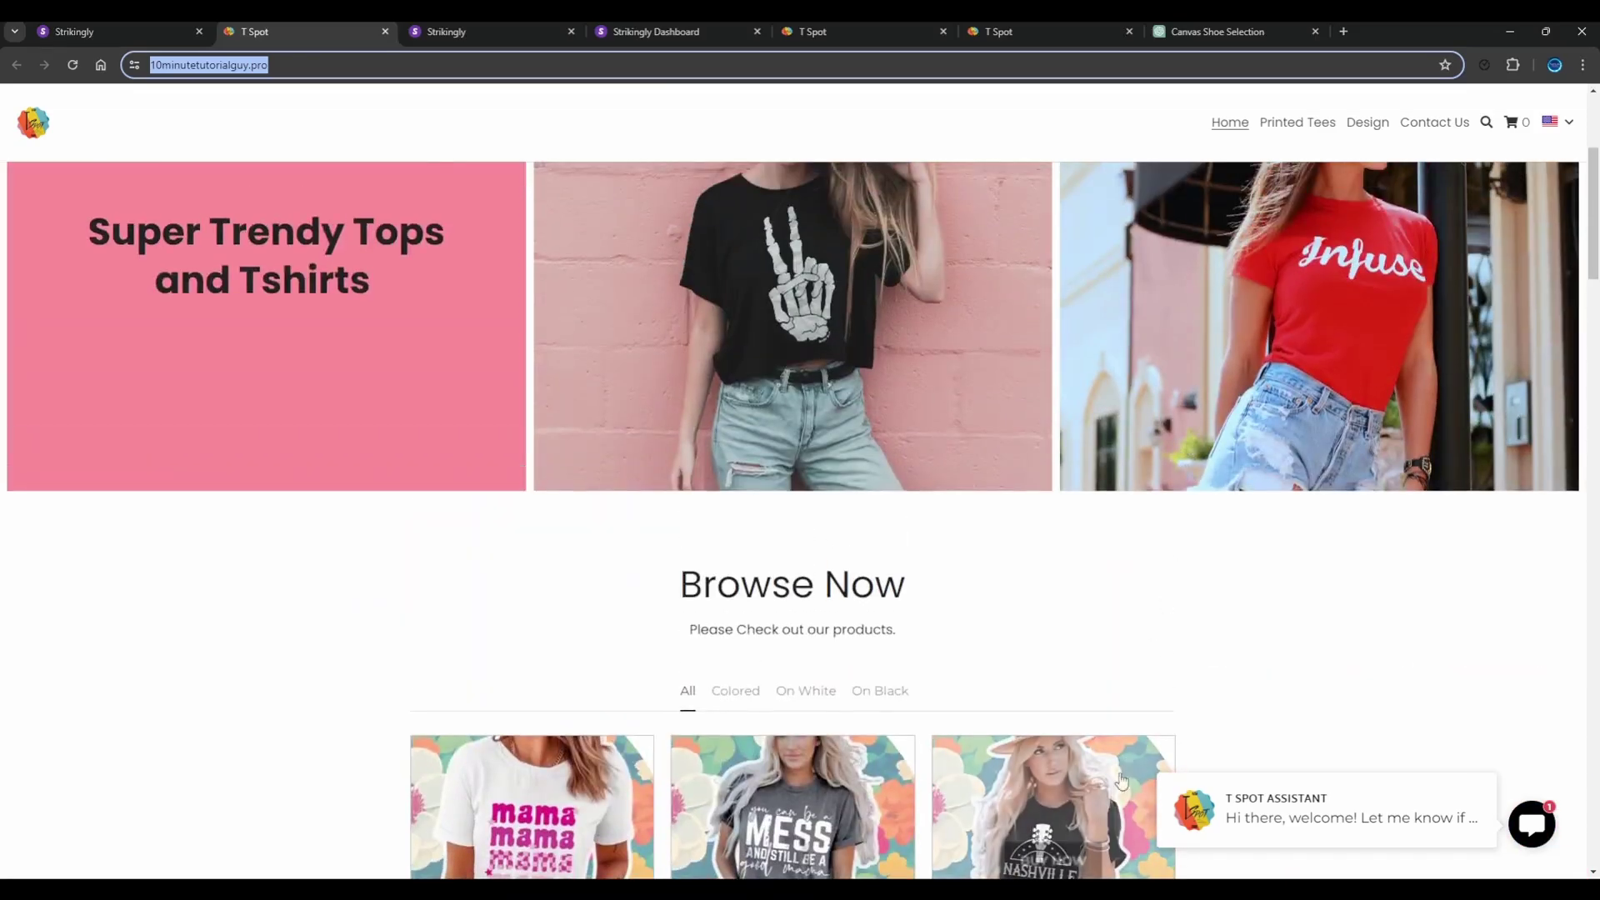
Start creating a new site from the Strikingly dashboard and filter the templates to Online Store, Fashion & Clothing.
key("ctrl+shift+Tab")
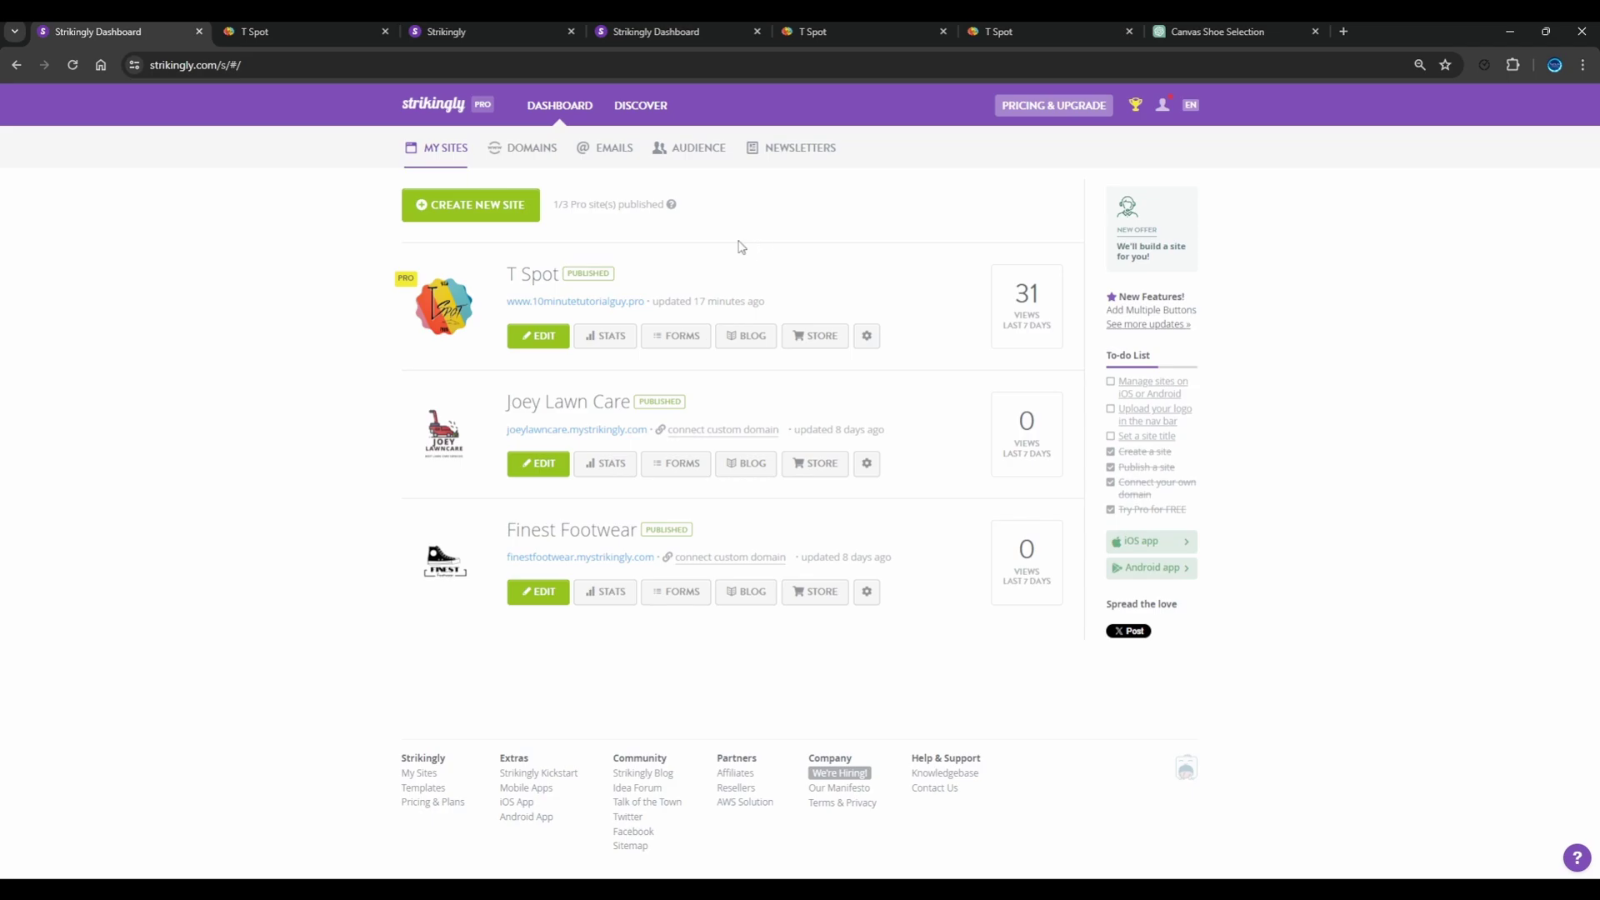
left_click(452, 210)
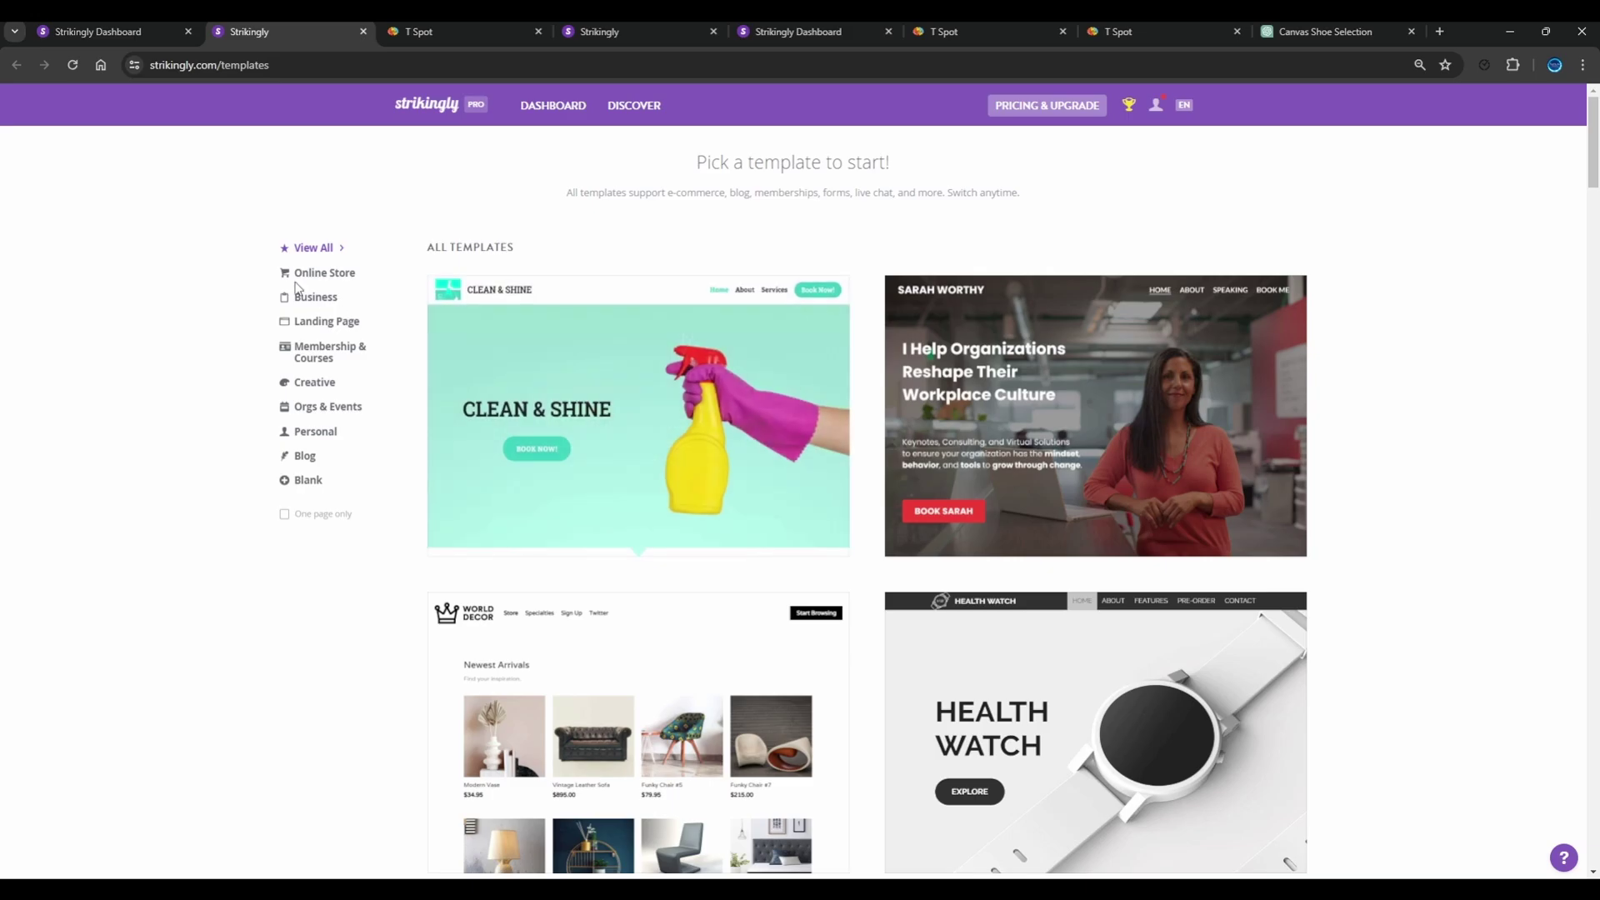
left_click(324, 280)
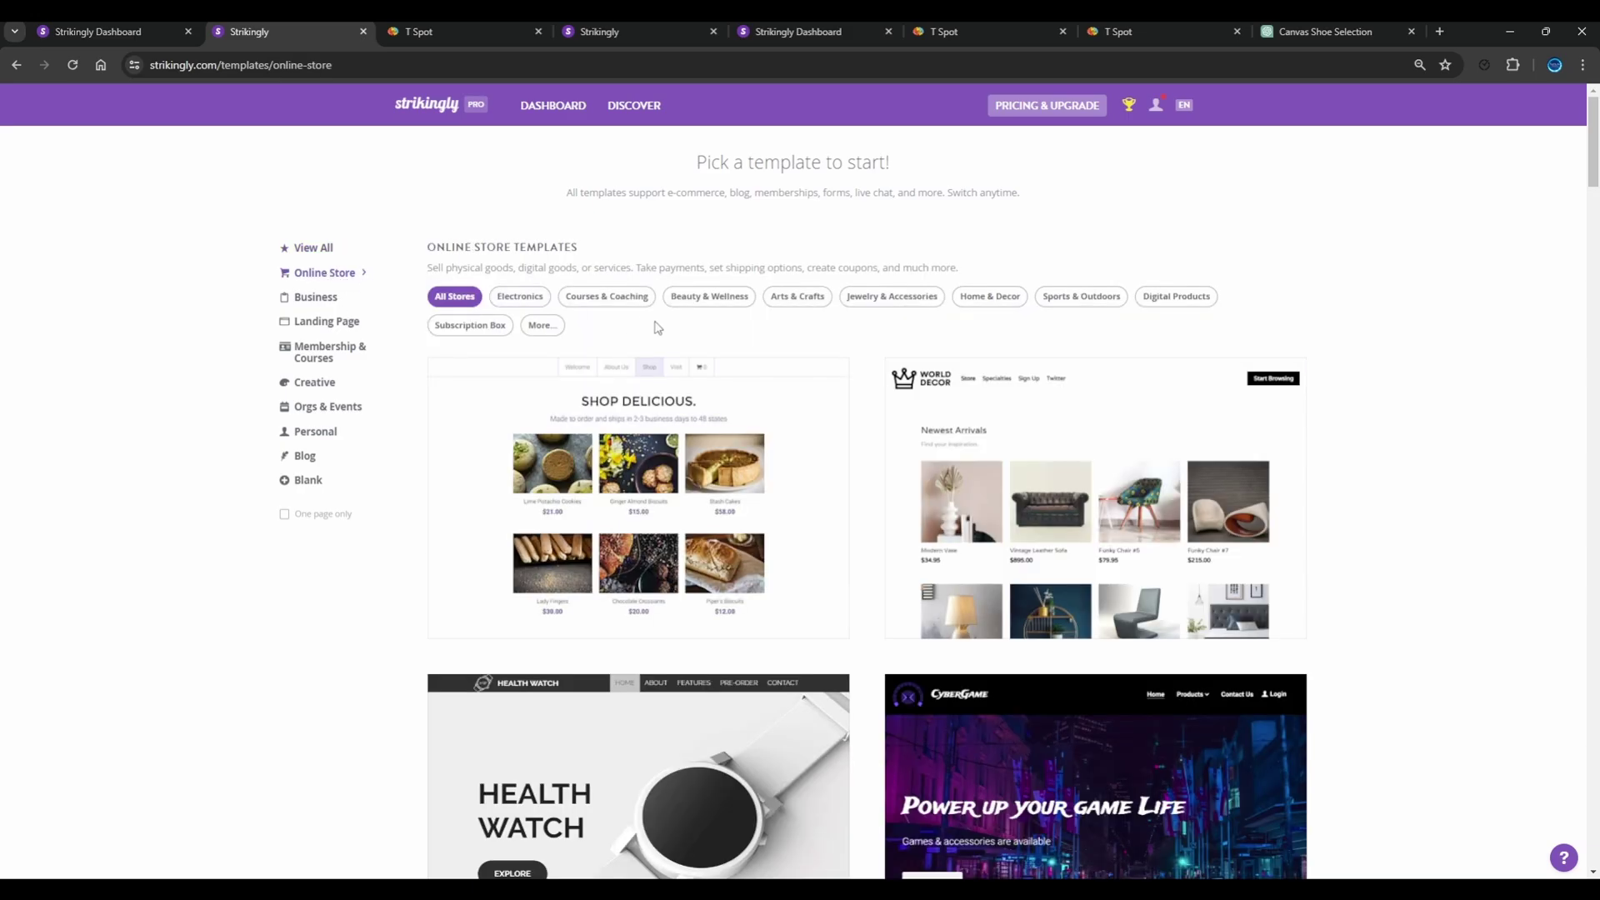
left_click(539, 326)
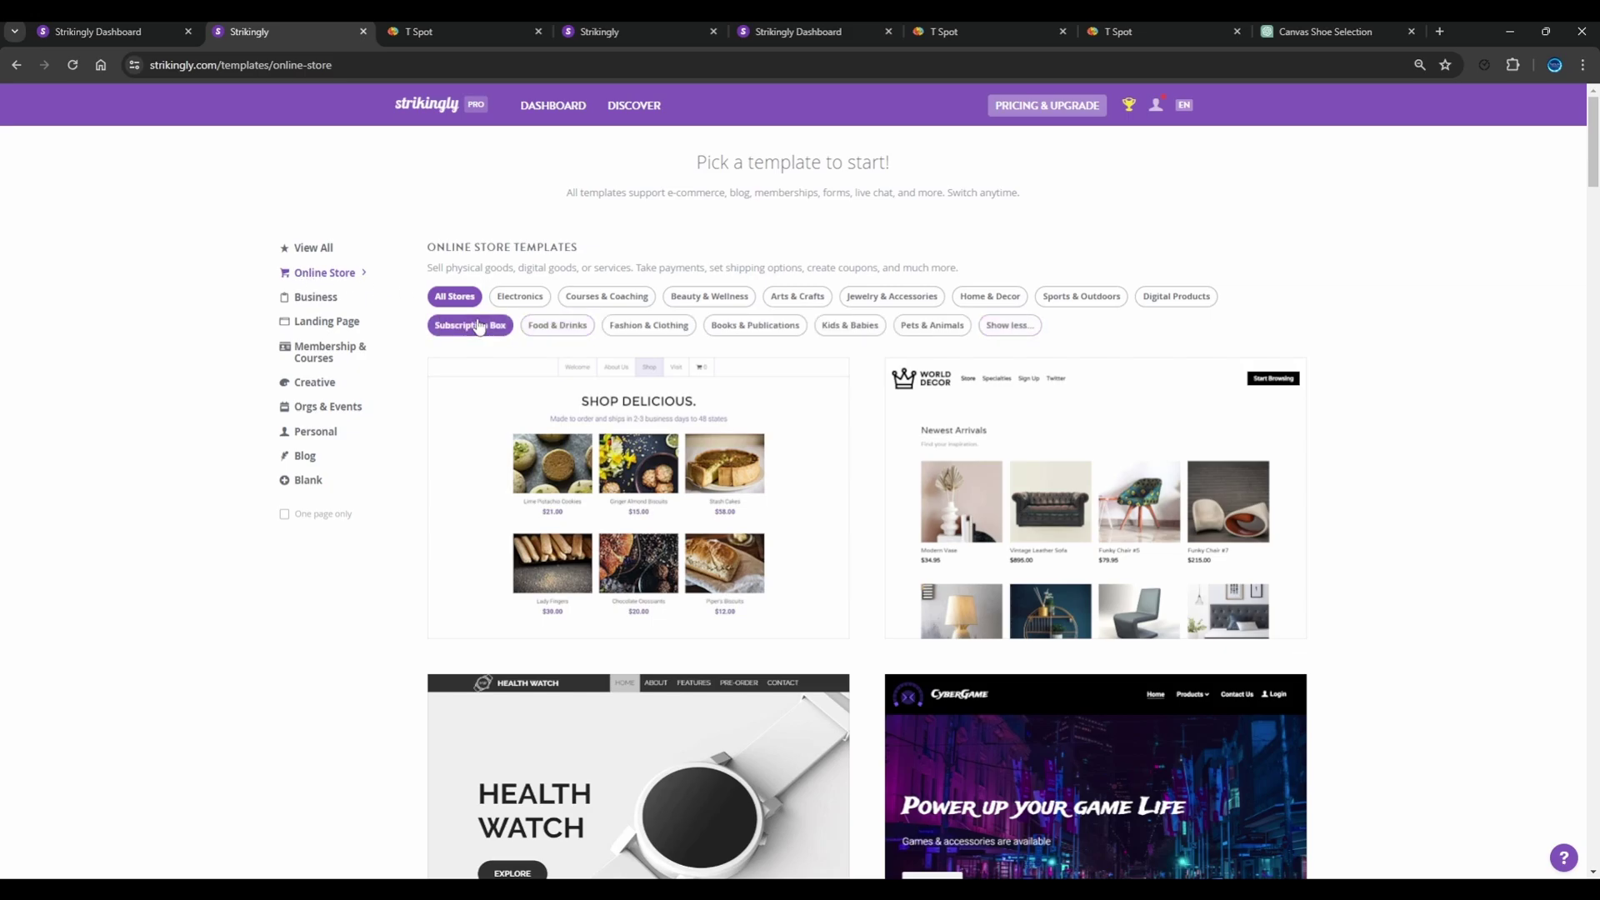
left_click(649, 328)
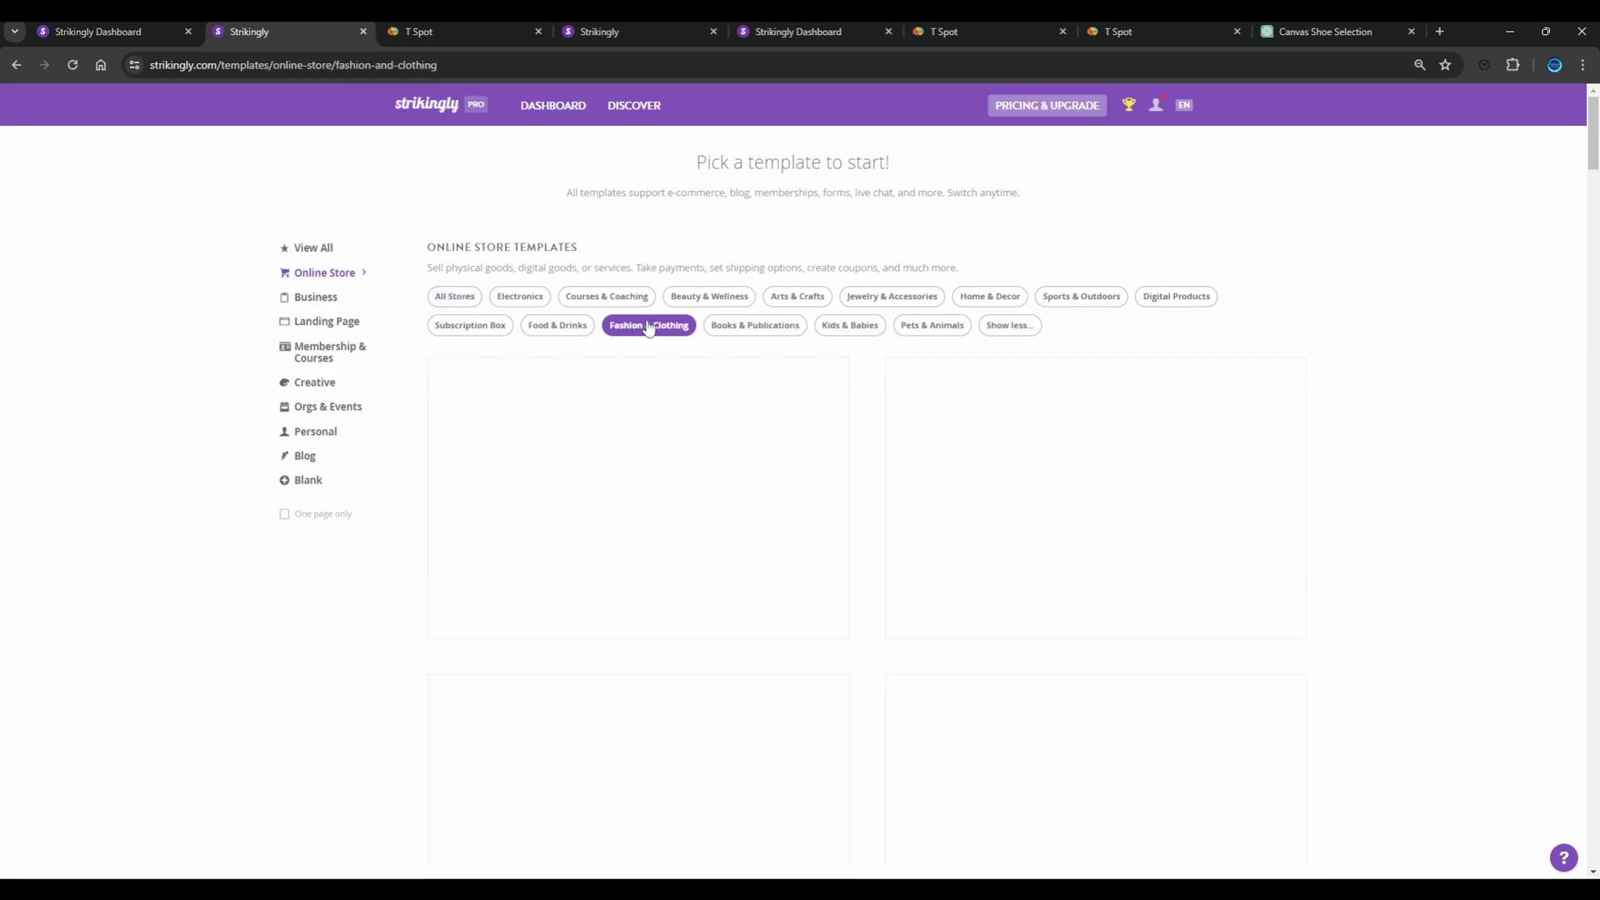
Choose the T-SPOT template and start editing a new site based on it.
scroll(688, 450, "down", 2)
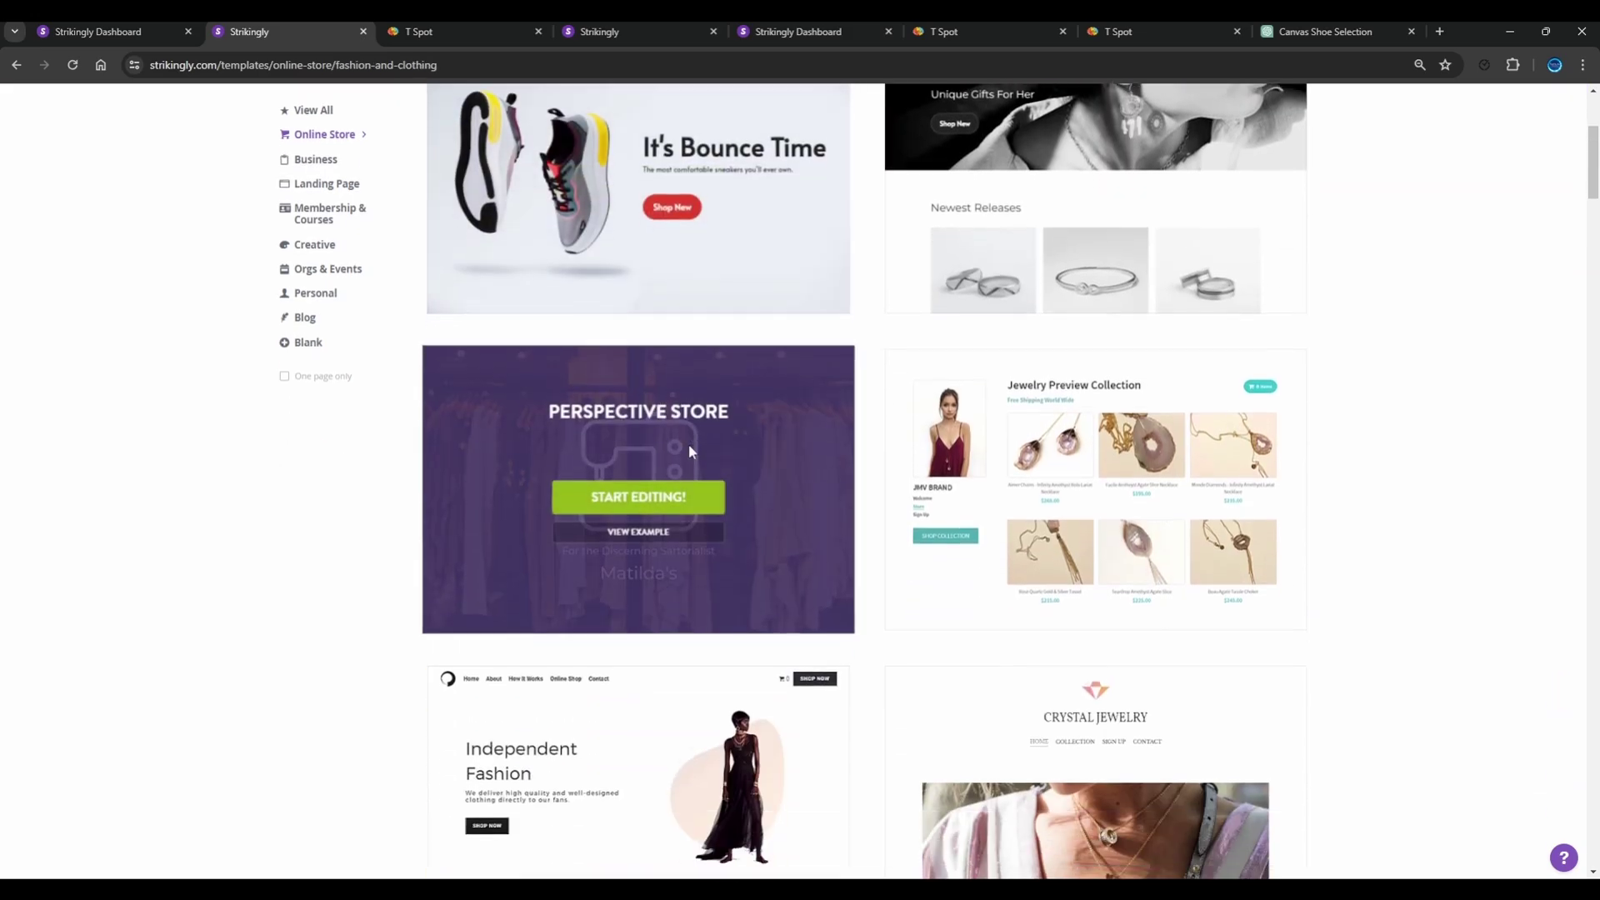
scroll(689, 452, "down", 7)
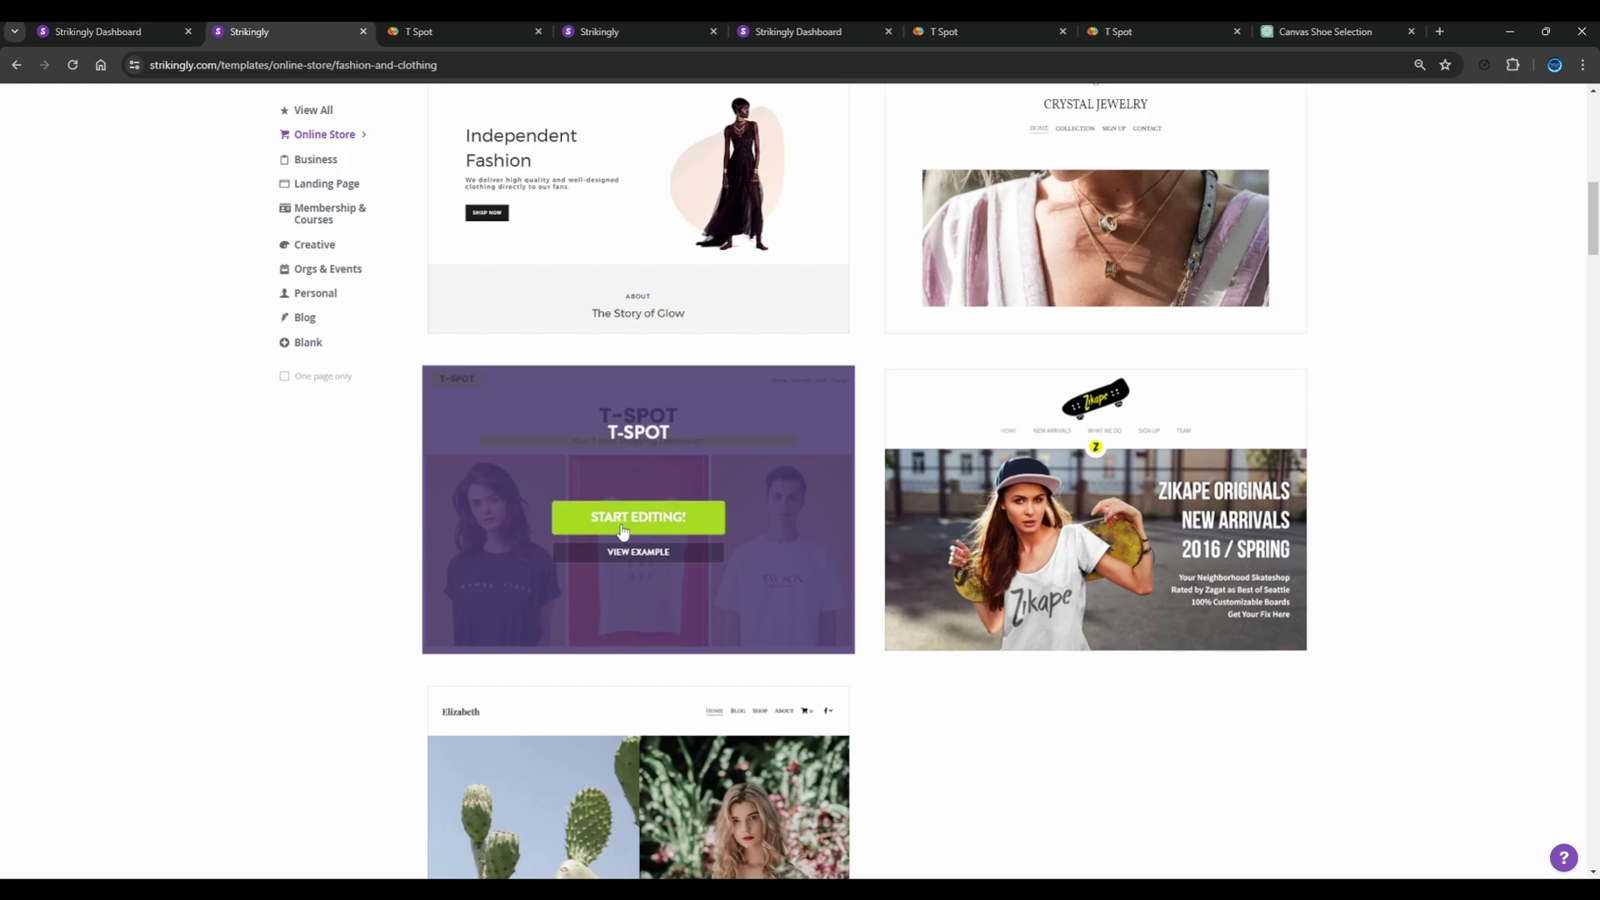
left_click(619, 521)
left_click(633, 520)
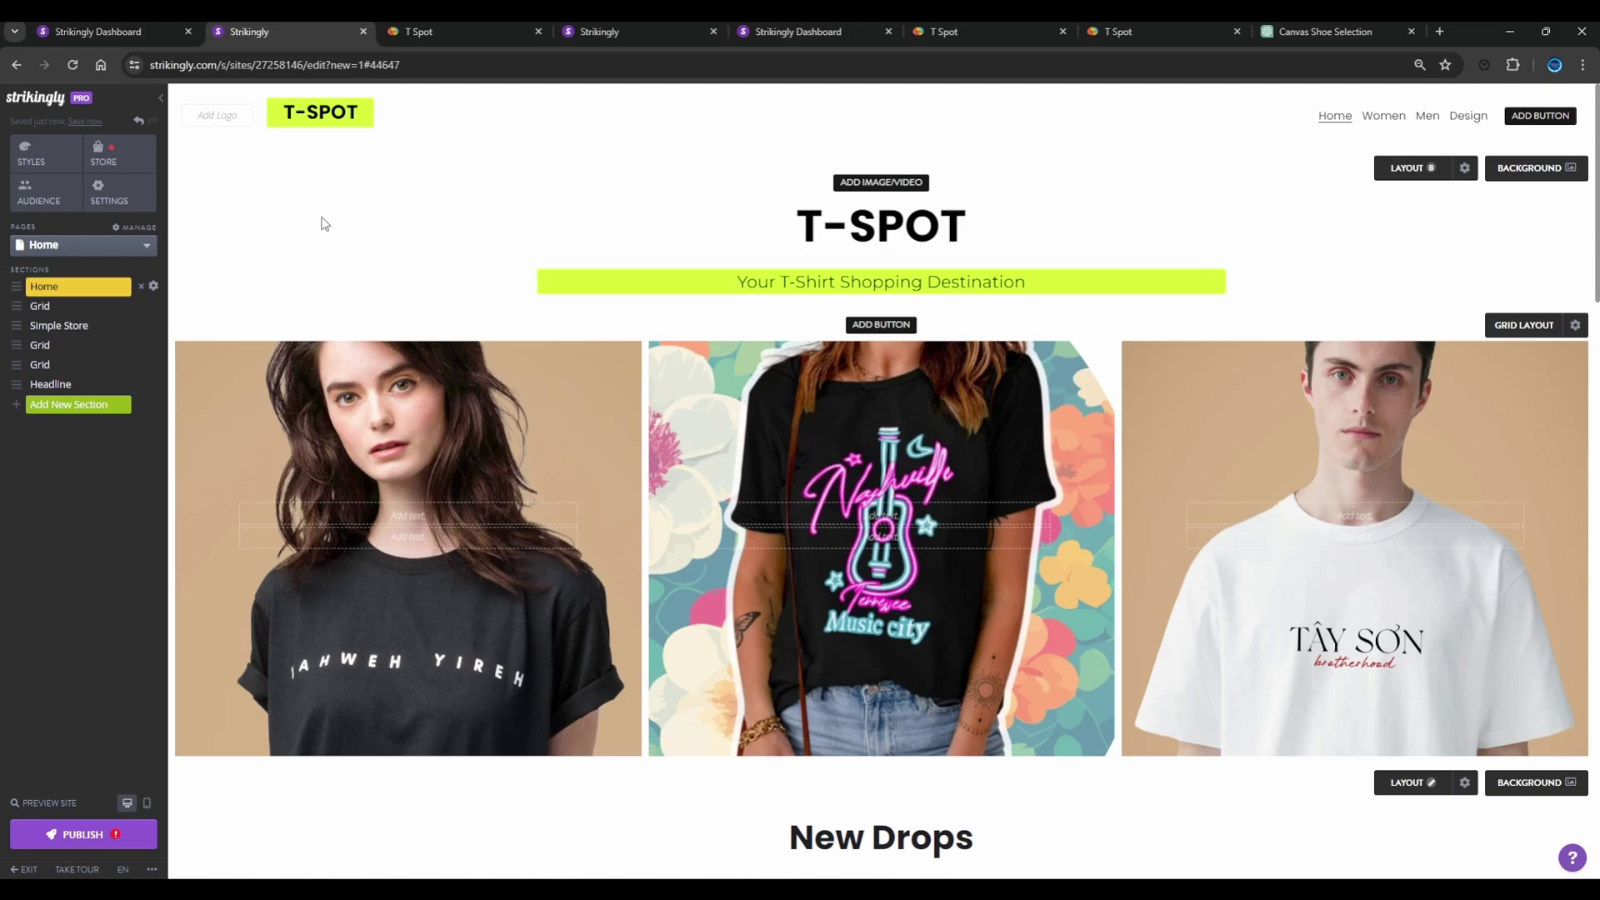
Search the Strikingly image library for "tshirt" and replace the first grid tile's background with the man in the white "Outcast" shirt.
scroll(324, 223, "down", 12)
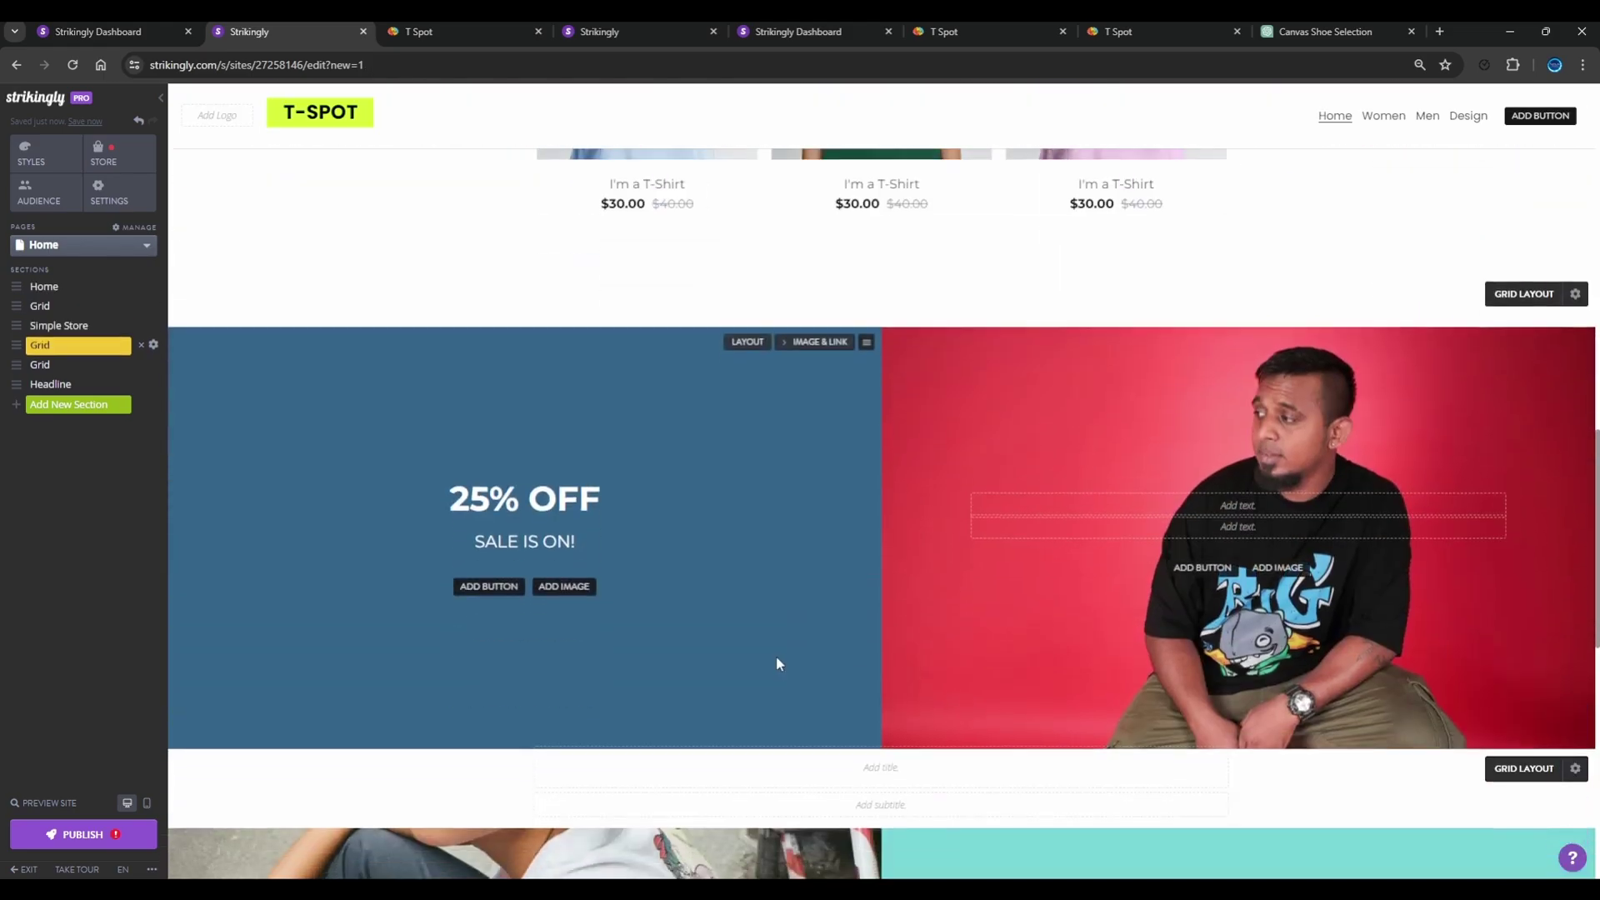
scroll(776, 663, "down", 5)
scroll(529, 457, "up", 20)
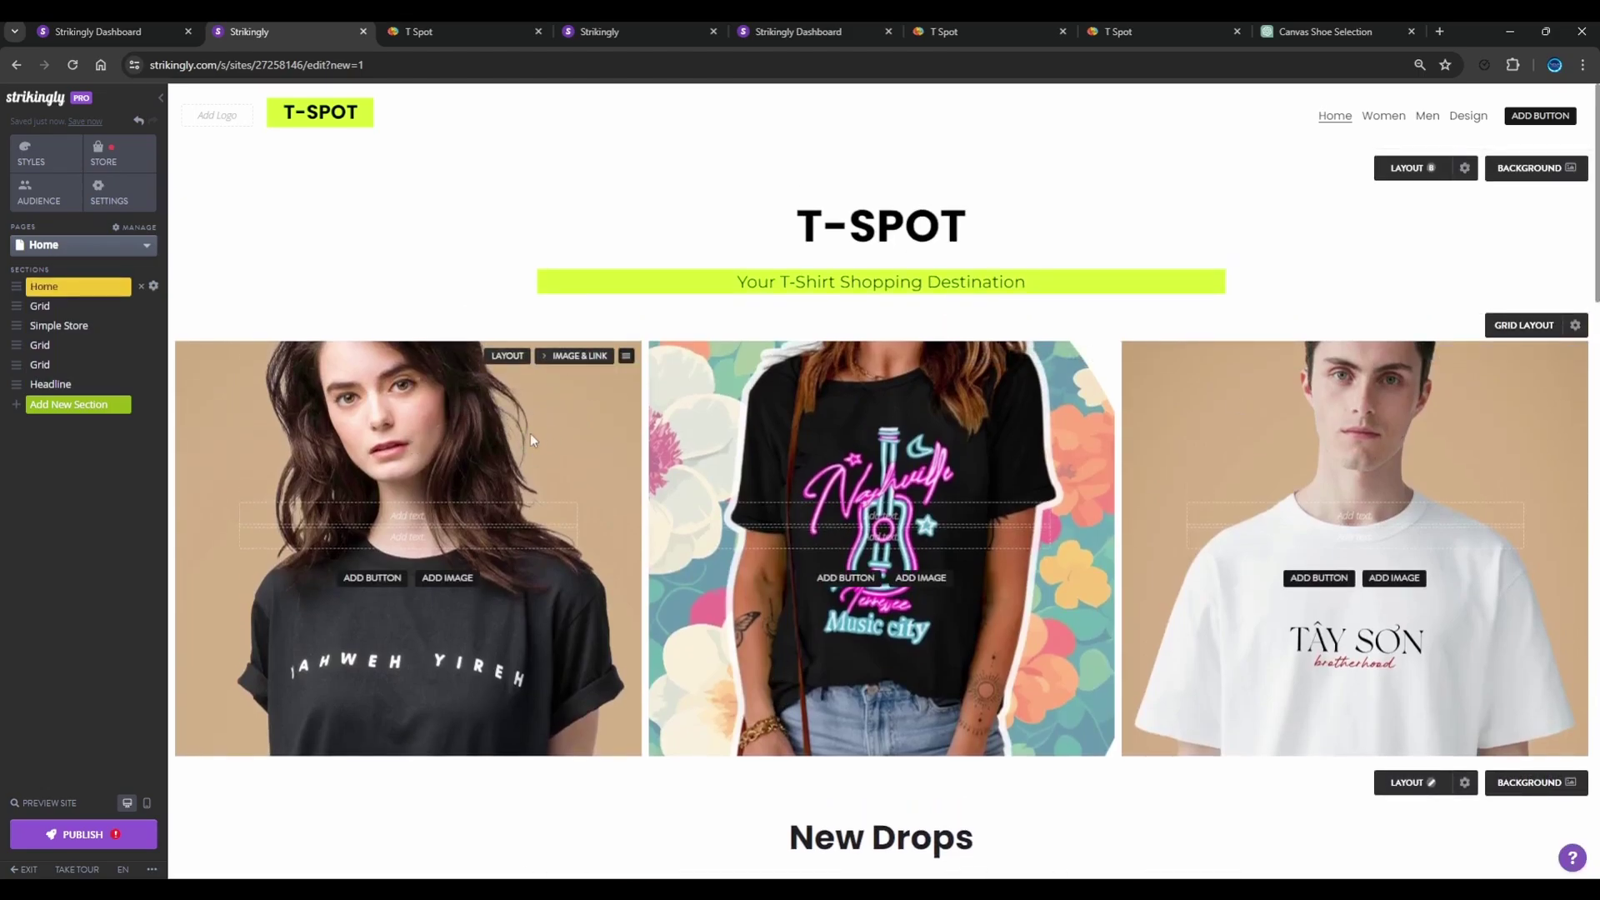
left_click(570, 356)
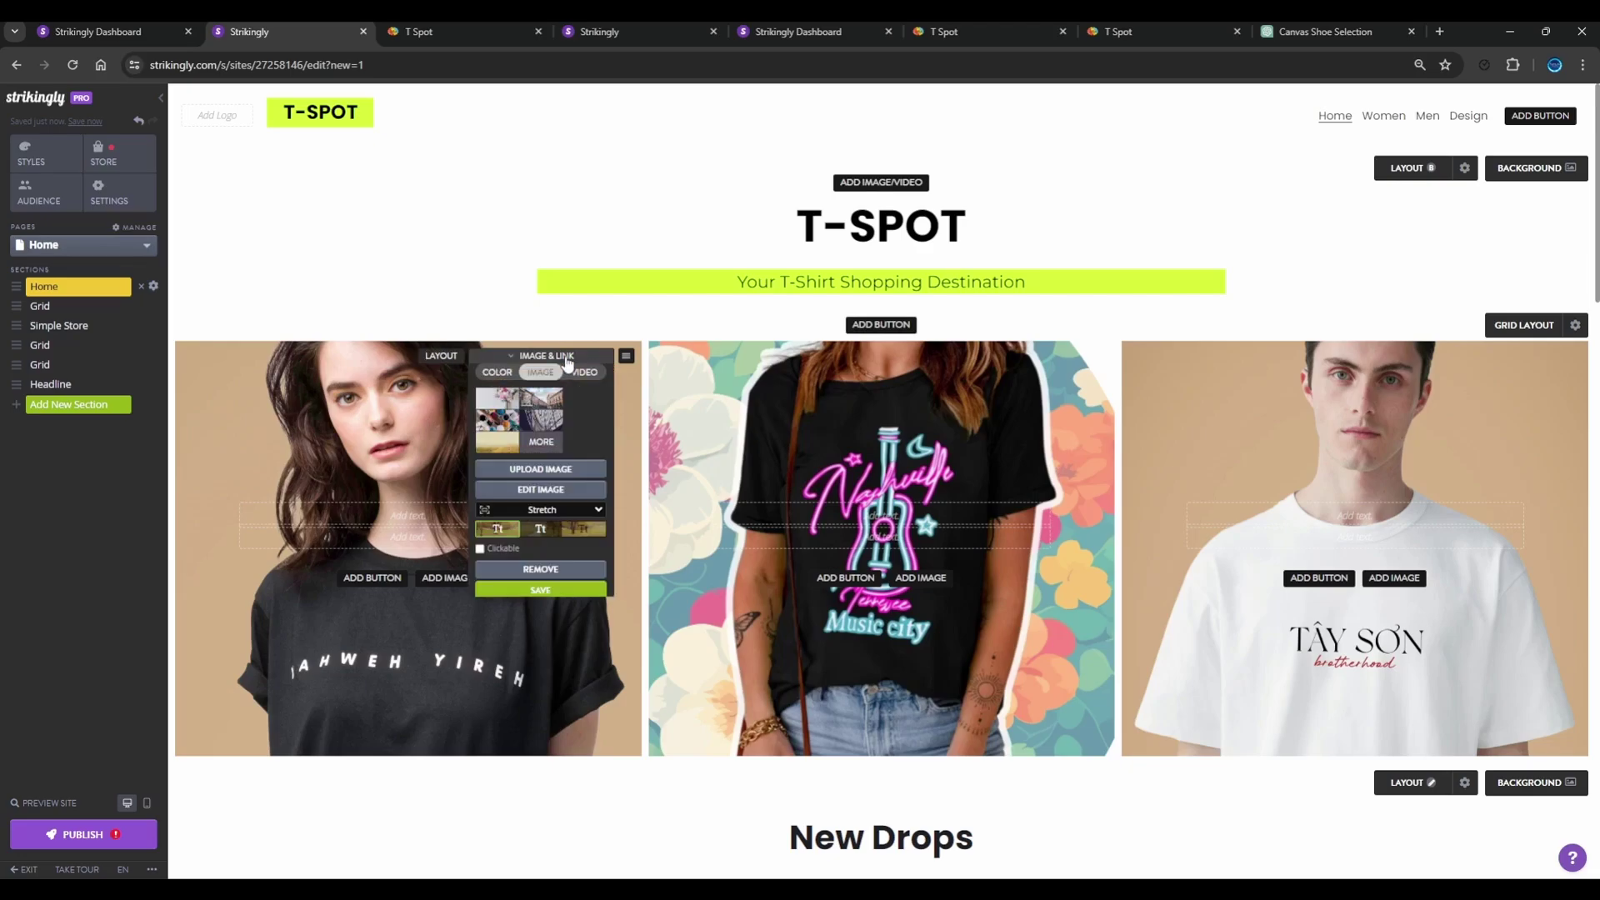
left_click(542, 471)
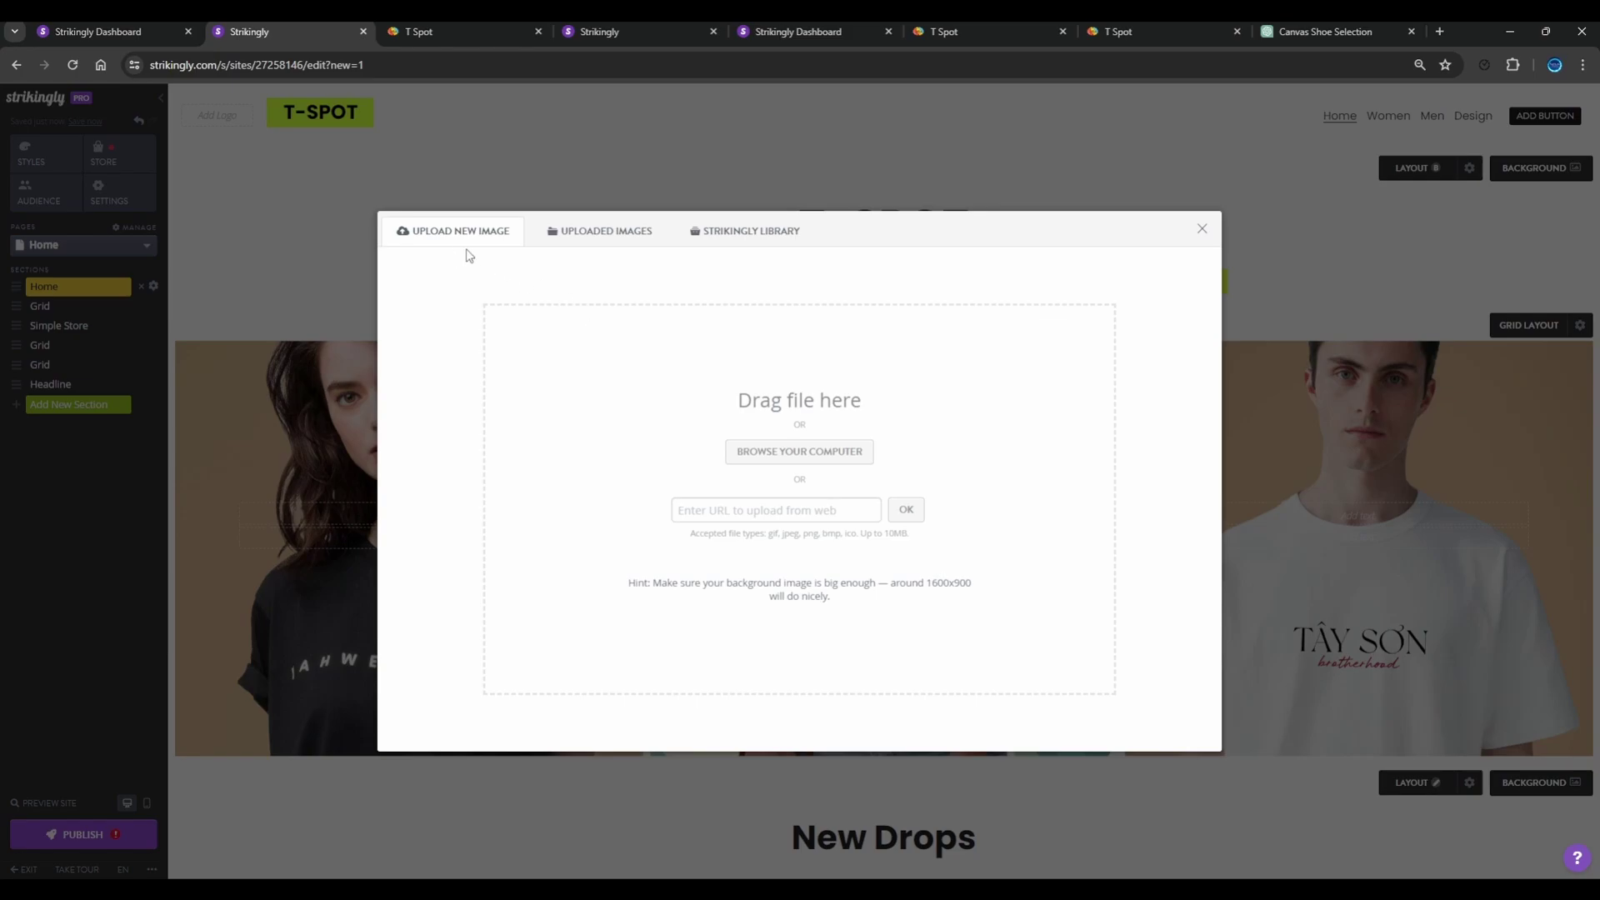
left_click(592, 231)
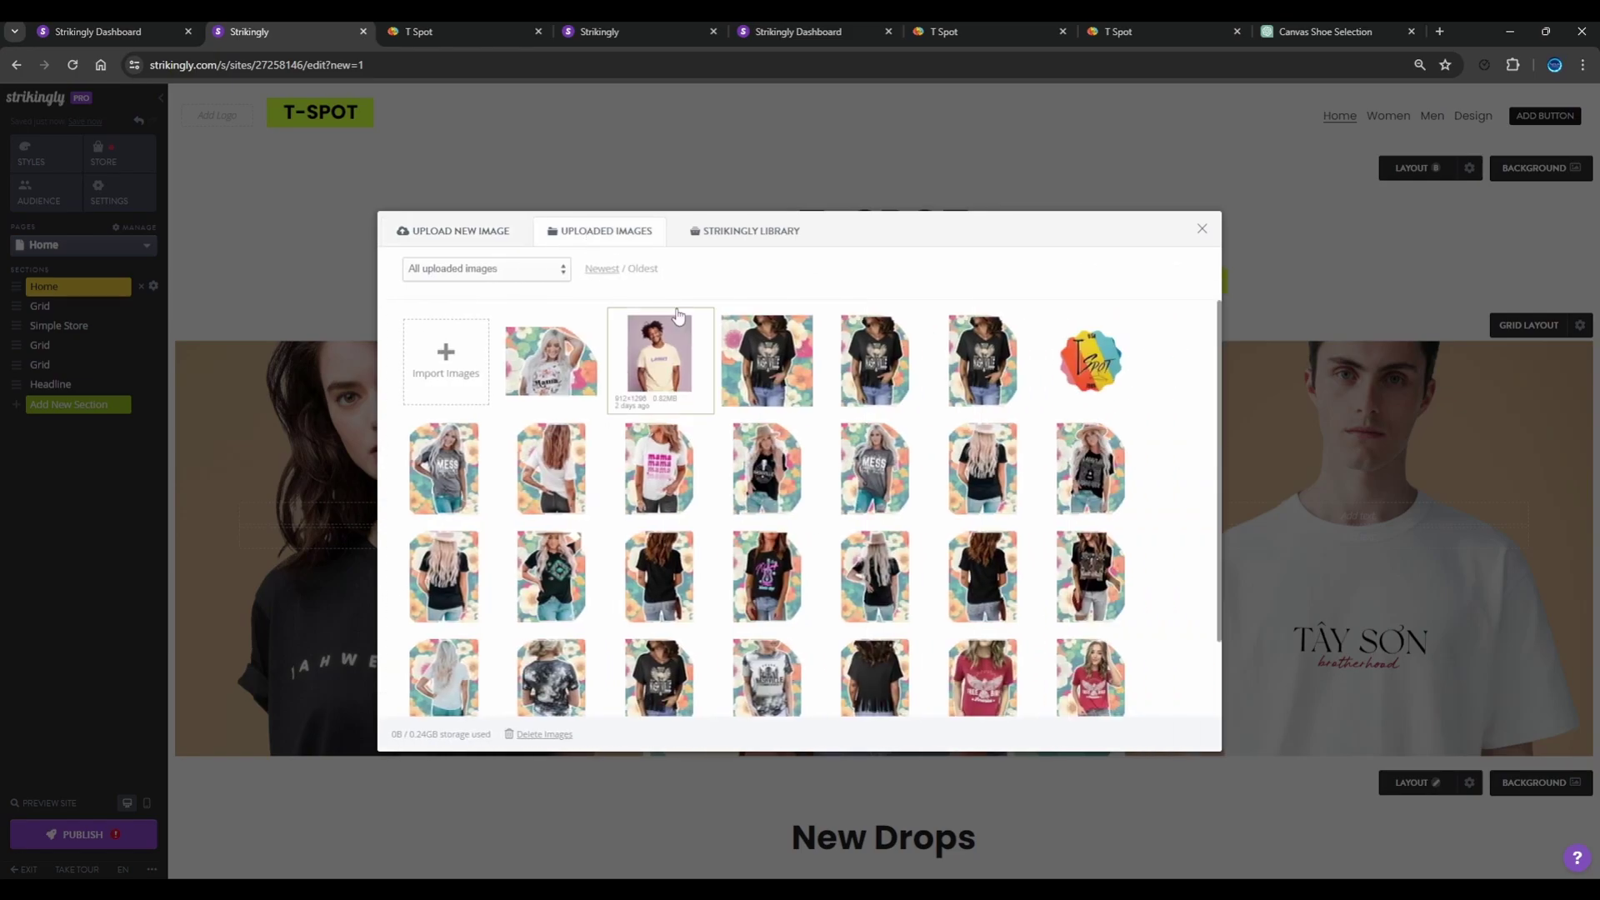
left_click(730, 242)
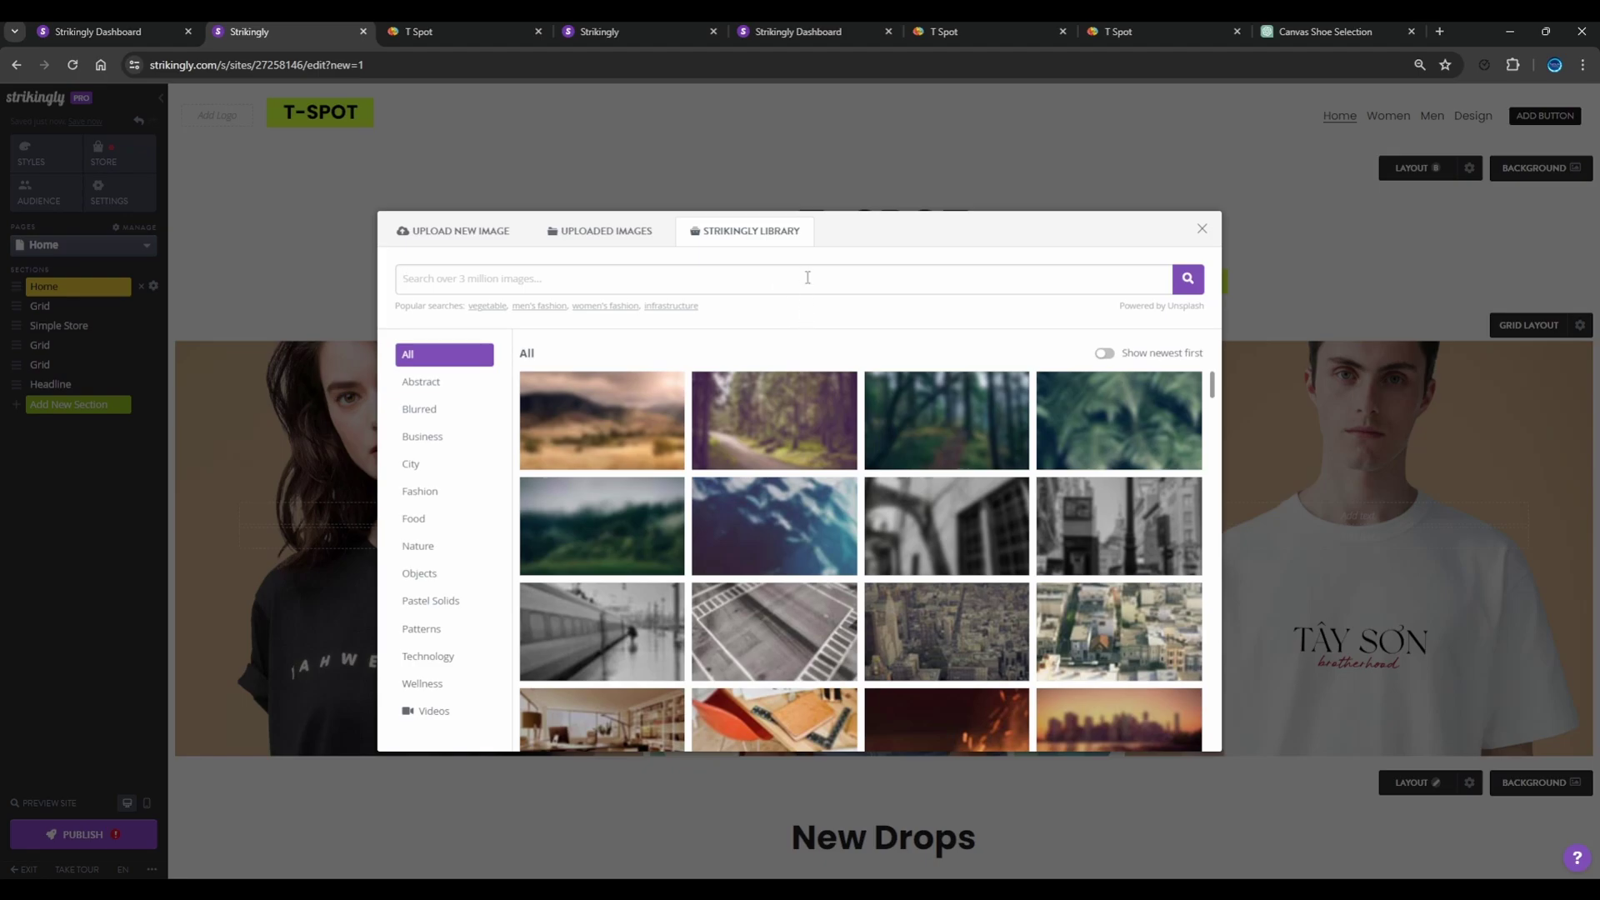
type("tshirt")
key("Return")
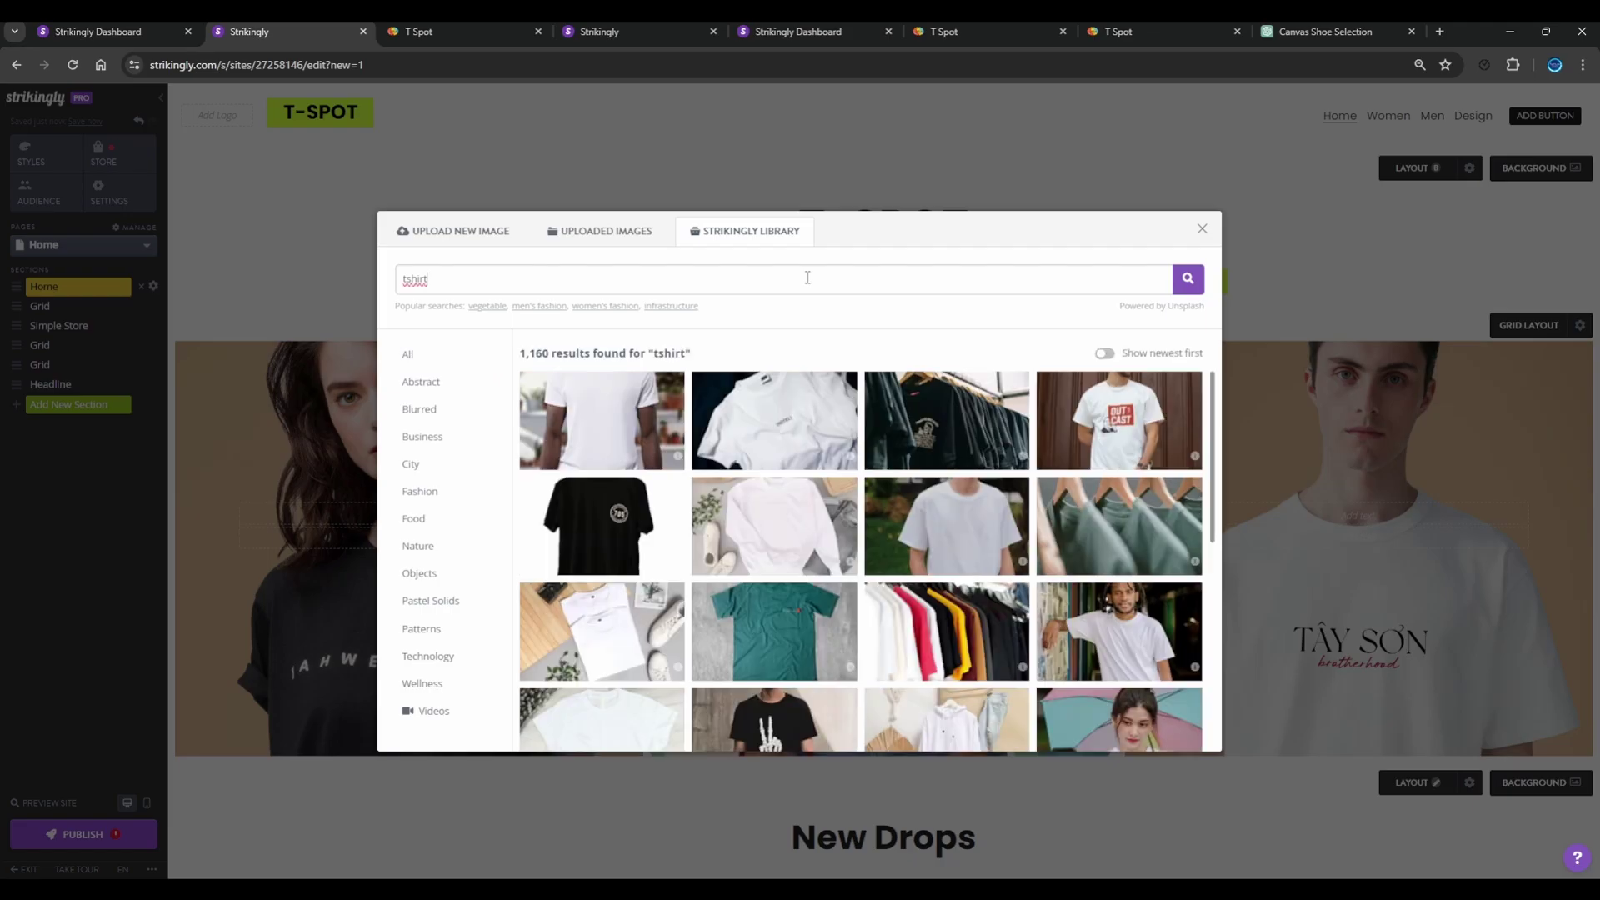
left_click(1097, 414)
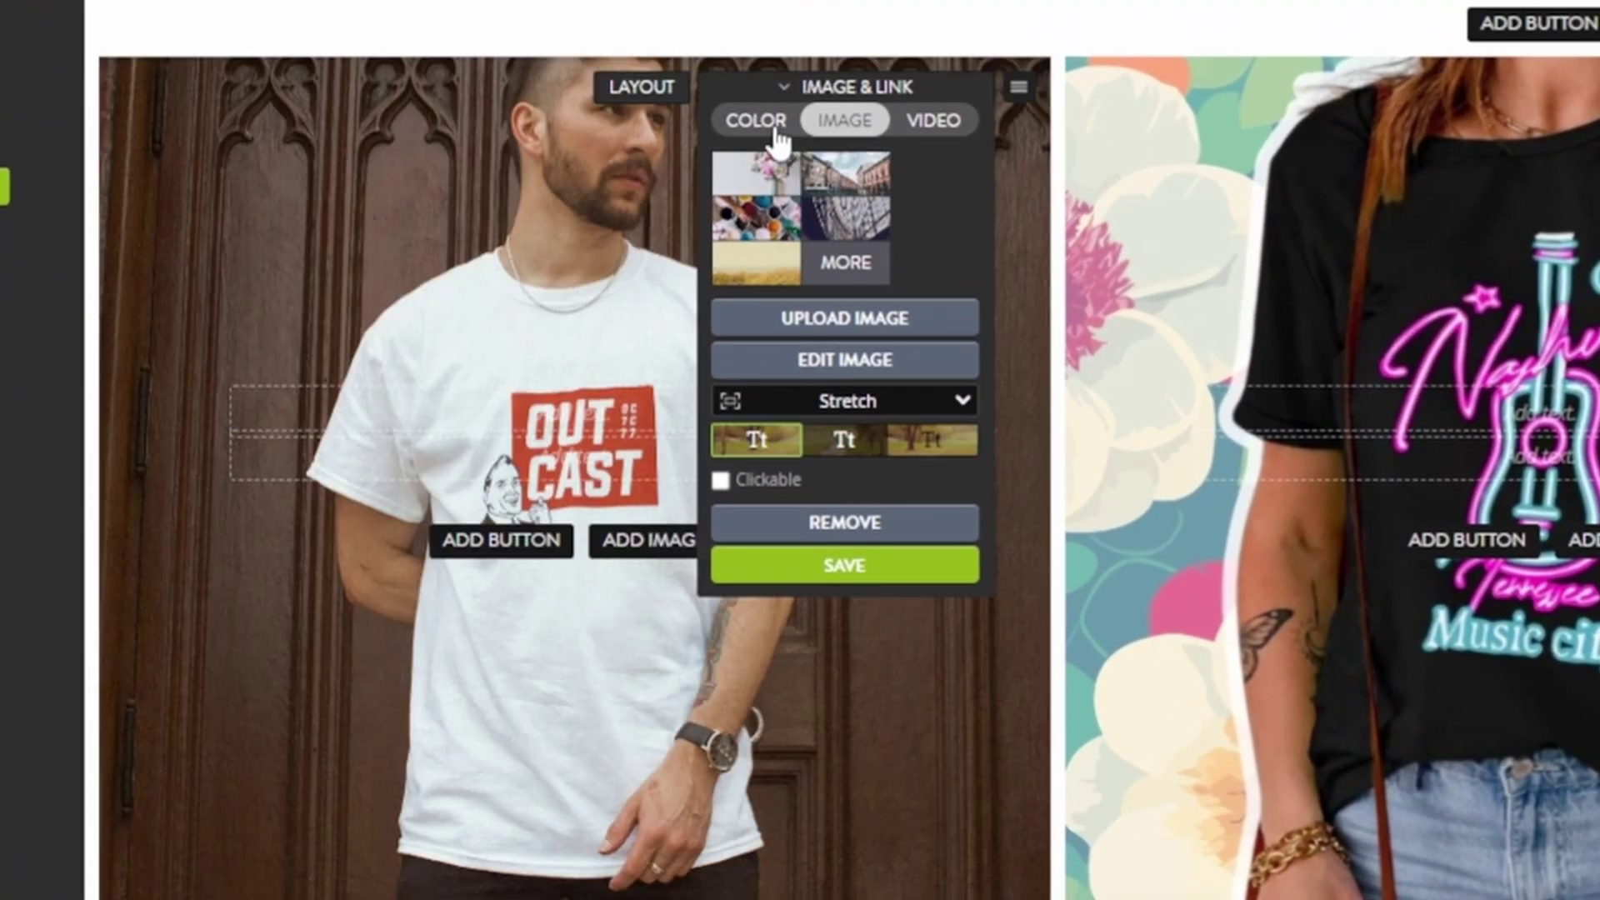
Give the first grid tile a pink background and add the text lines "The most trendy T-shirt store" and "Get 5% off on your first order".
left_click(748, 135)
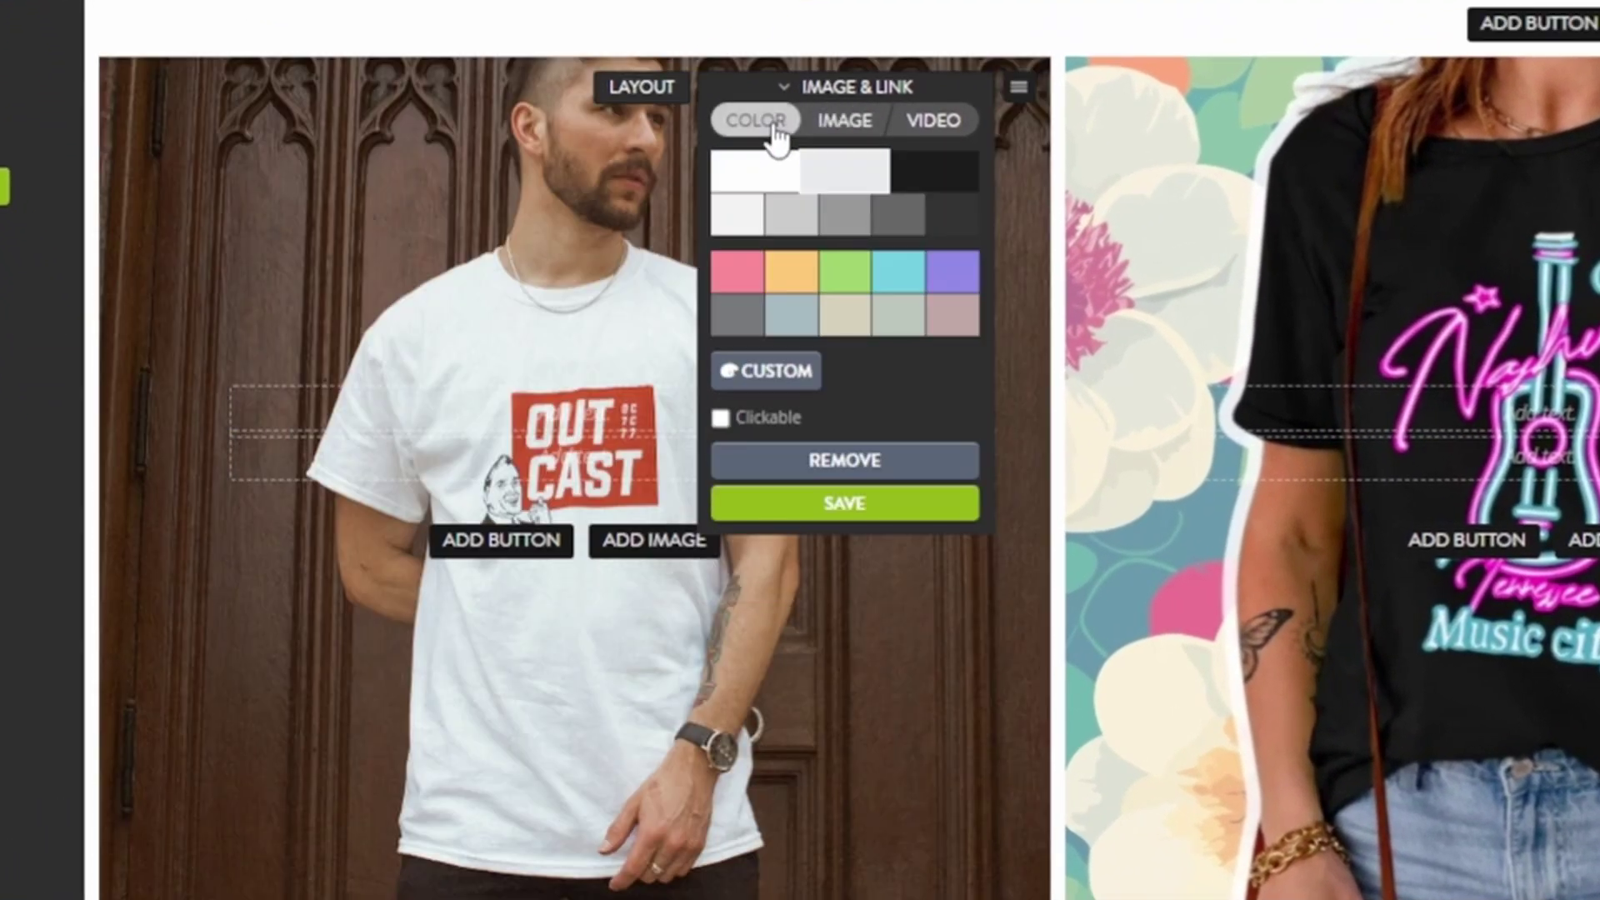
left_click(726, 293)
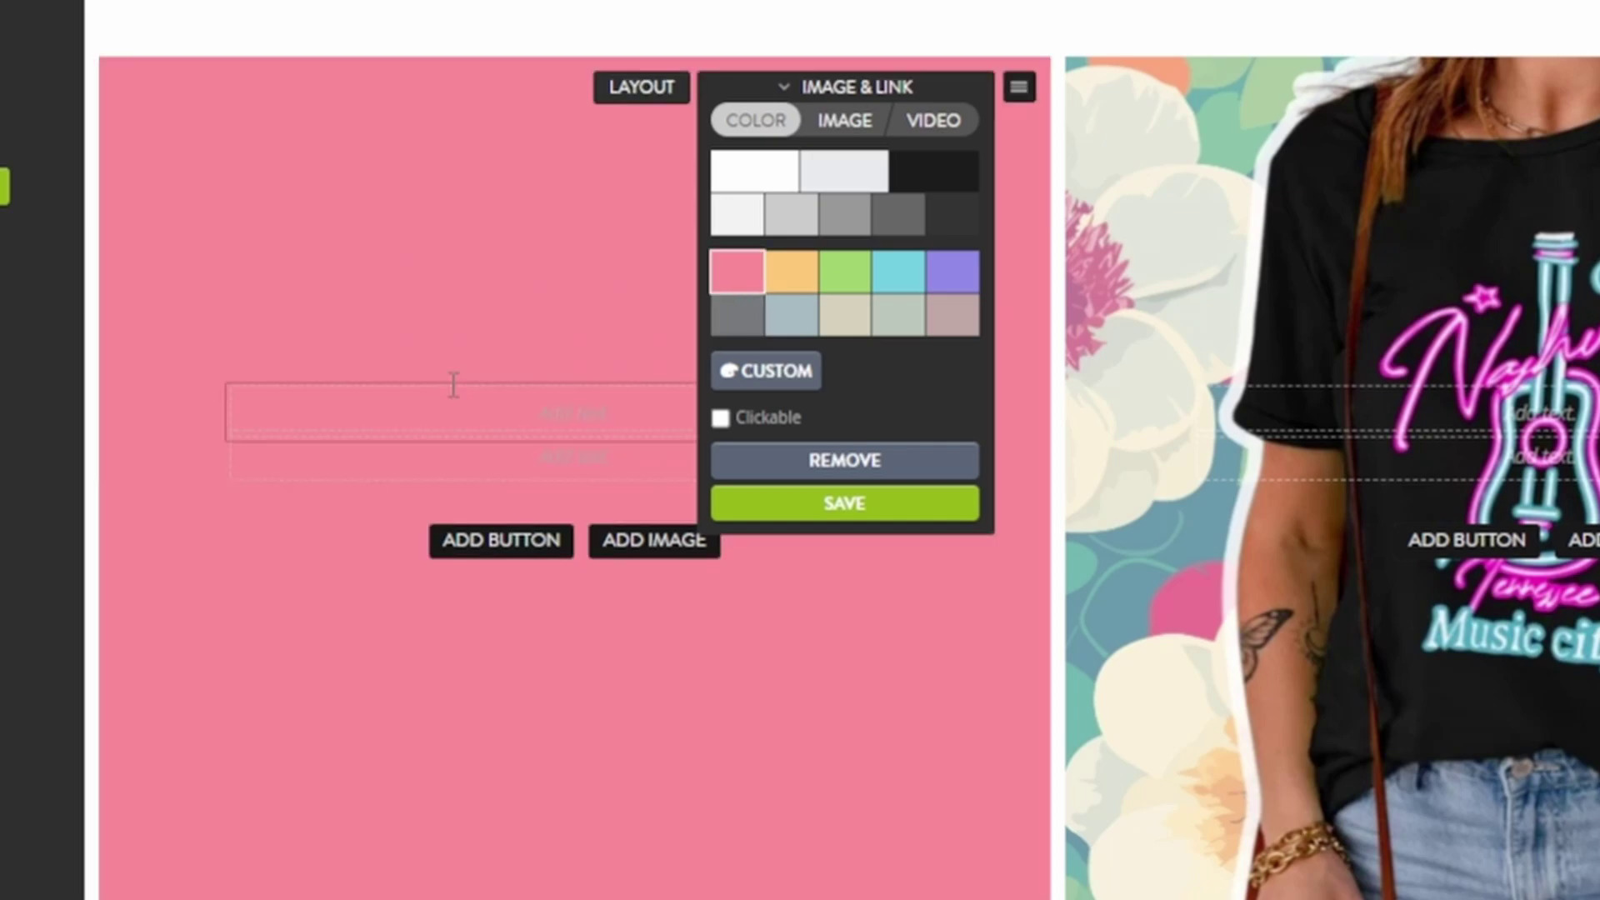
left_click(501, 407)
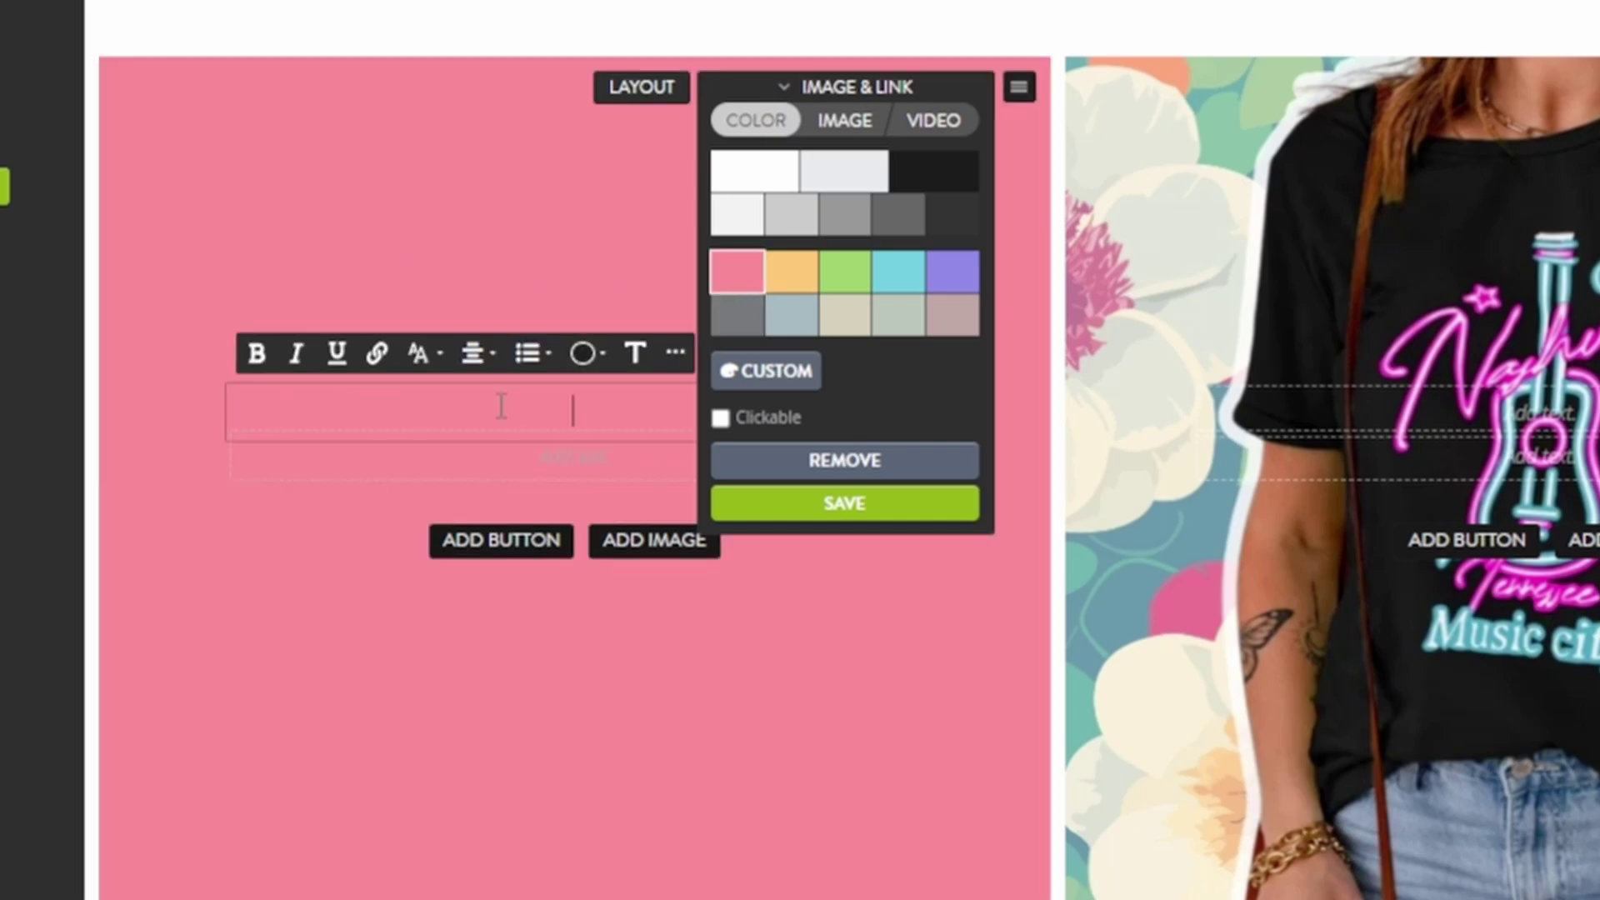
left_click(834, 515)
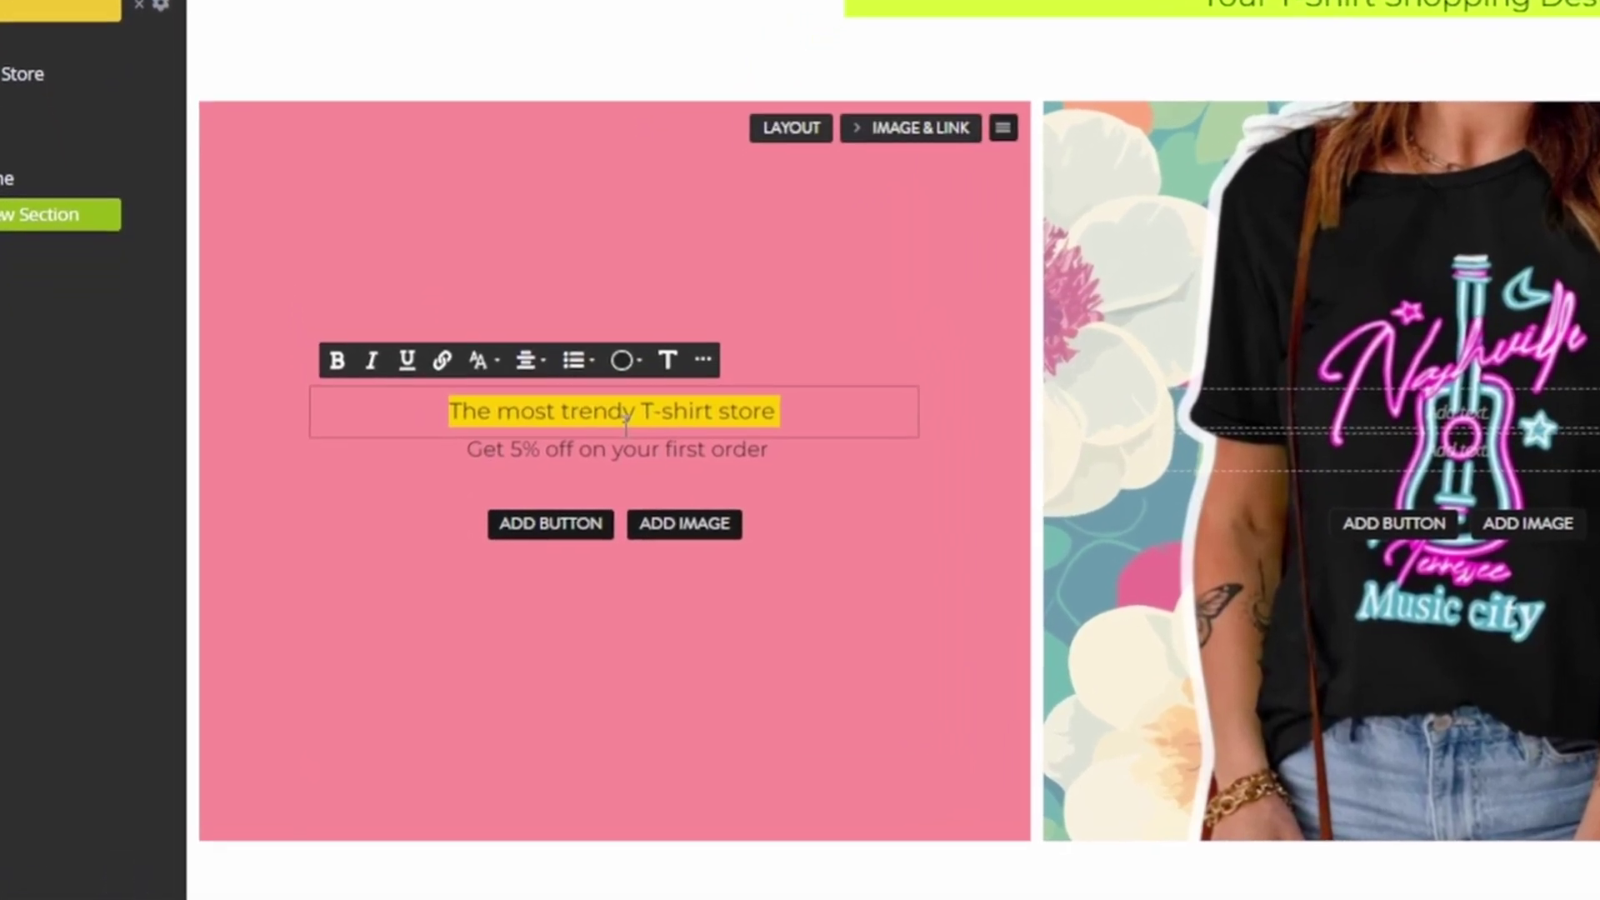
Format the line "The most trendy T-shirt store" as Heading 2 and make it bold.
double_click(524, 466)
triple_click(637, 420)
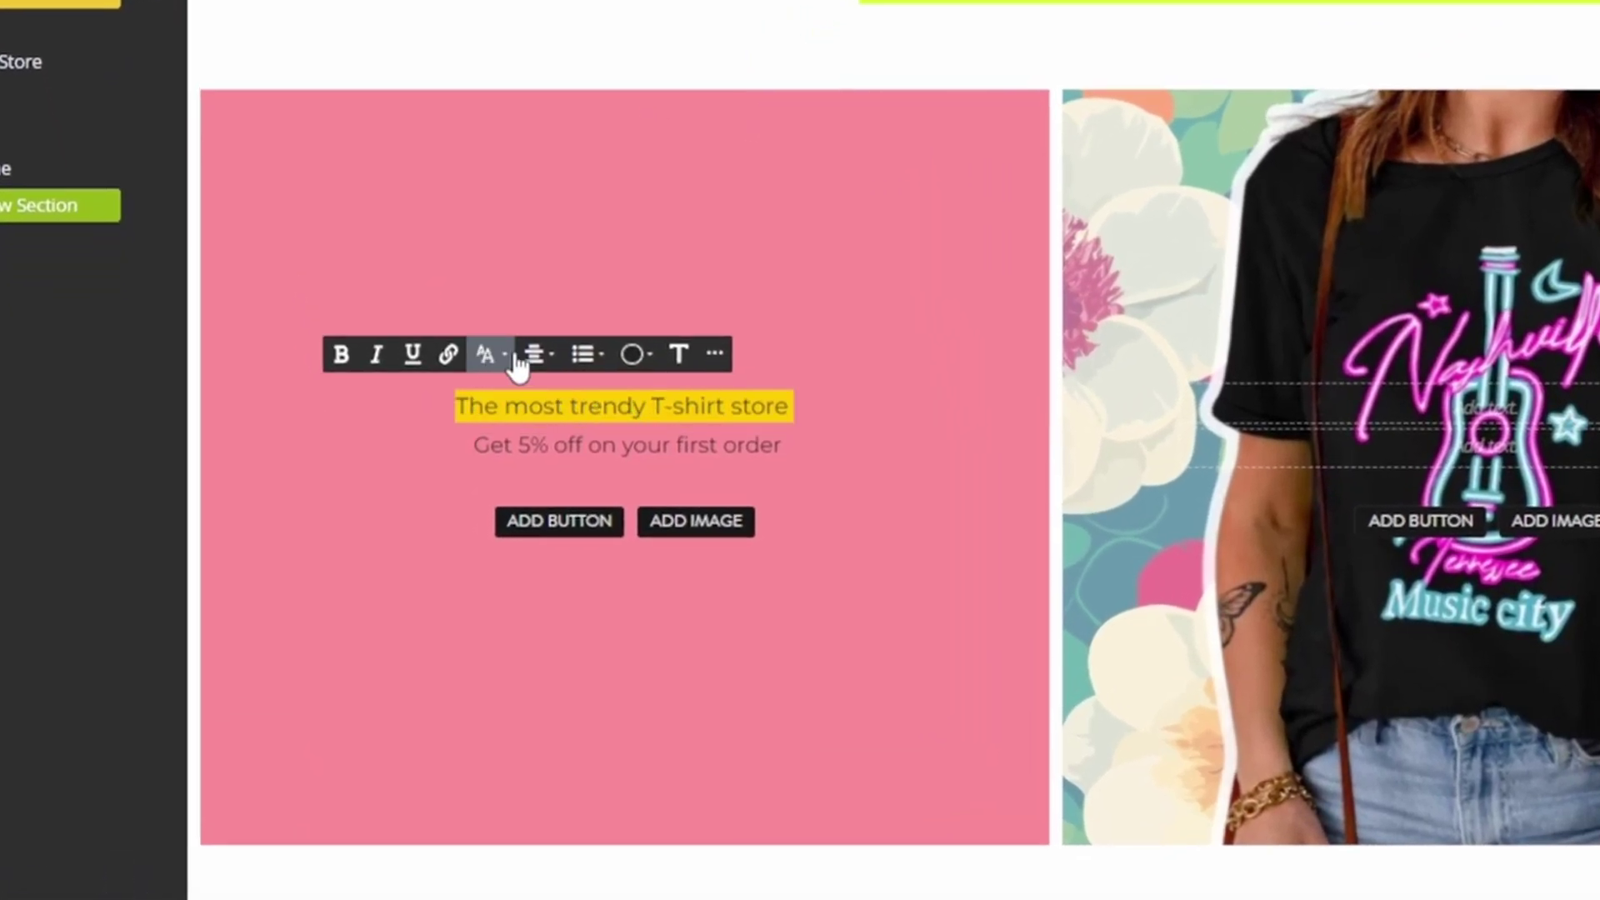
left_click(486, 355)
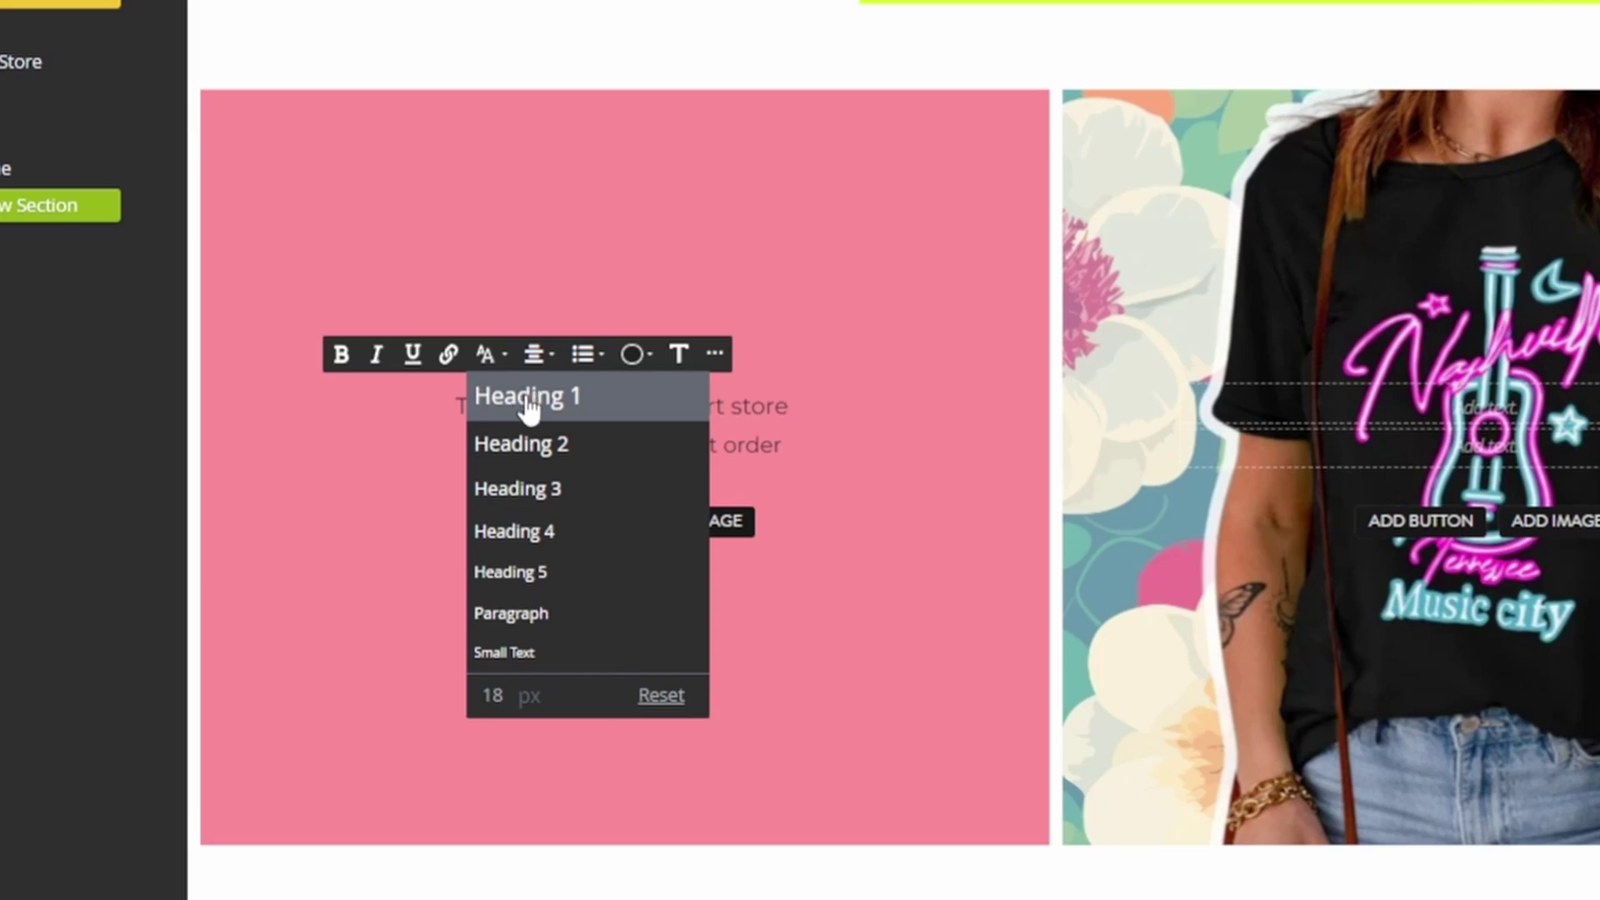
left_click(528, 445)
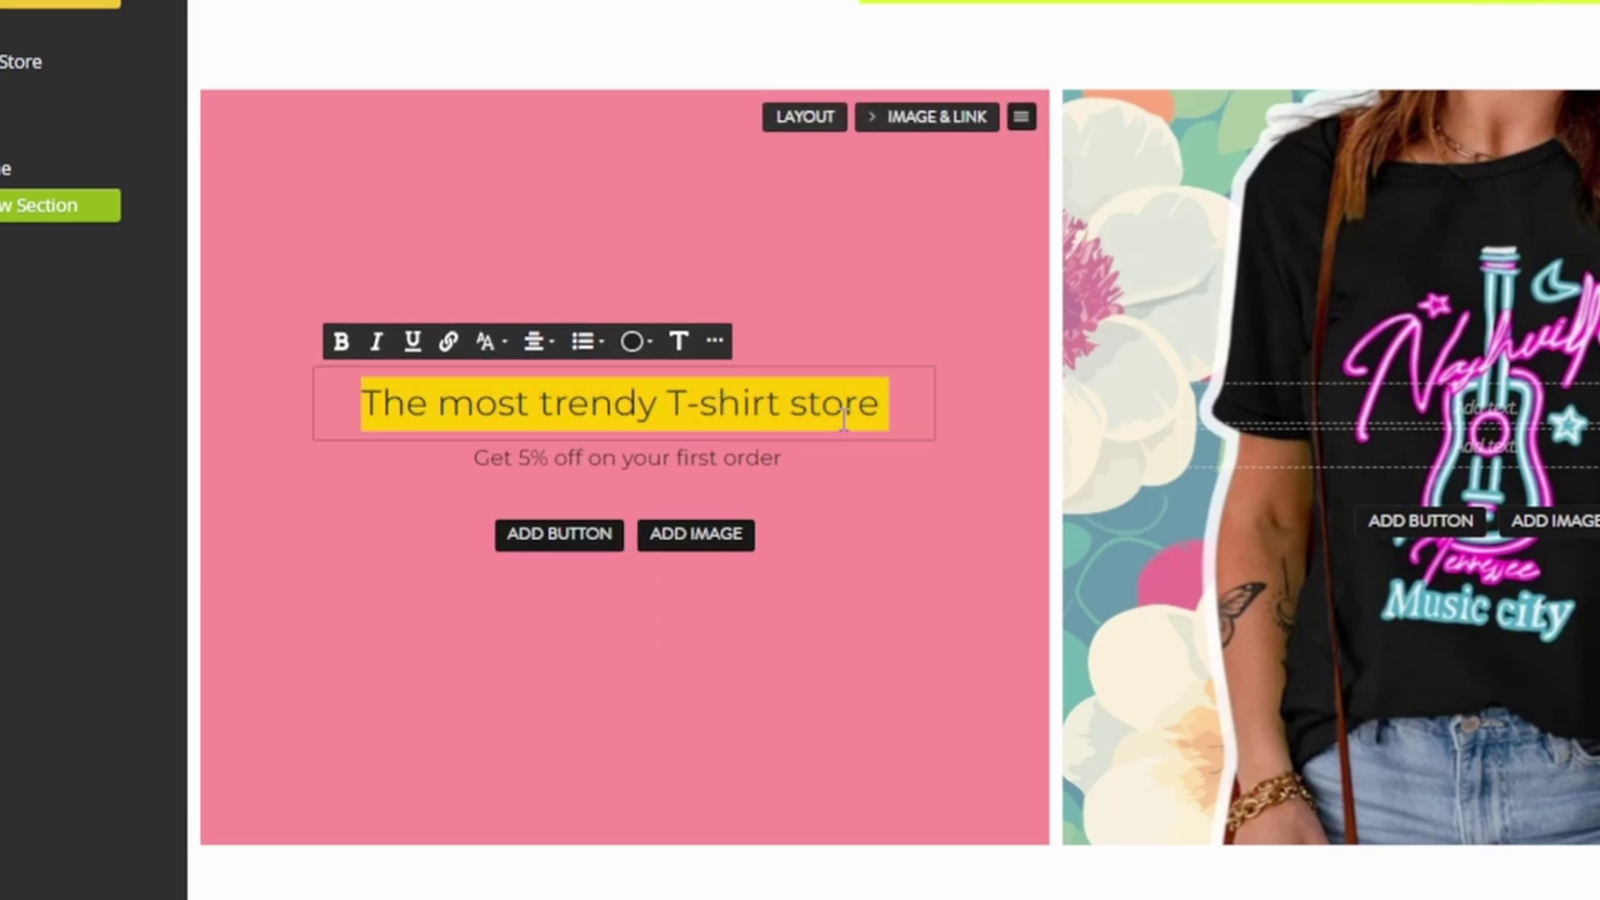
left_click(341, 341)
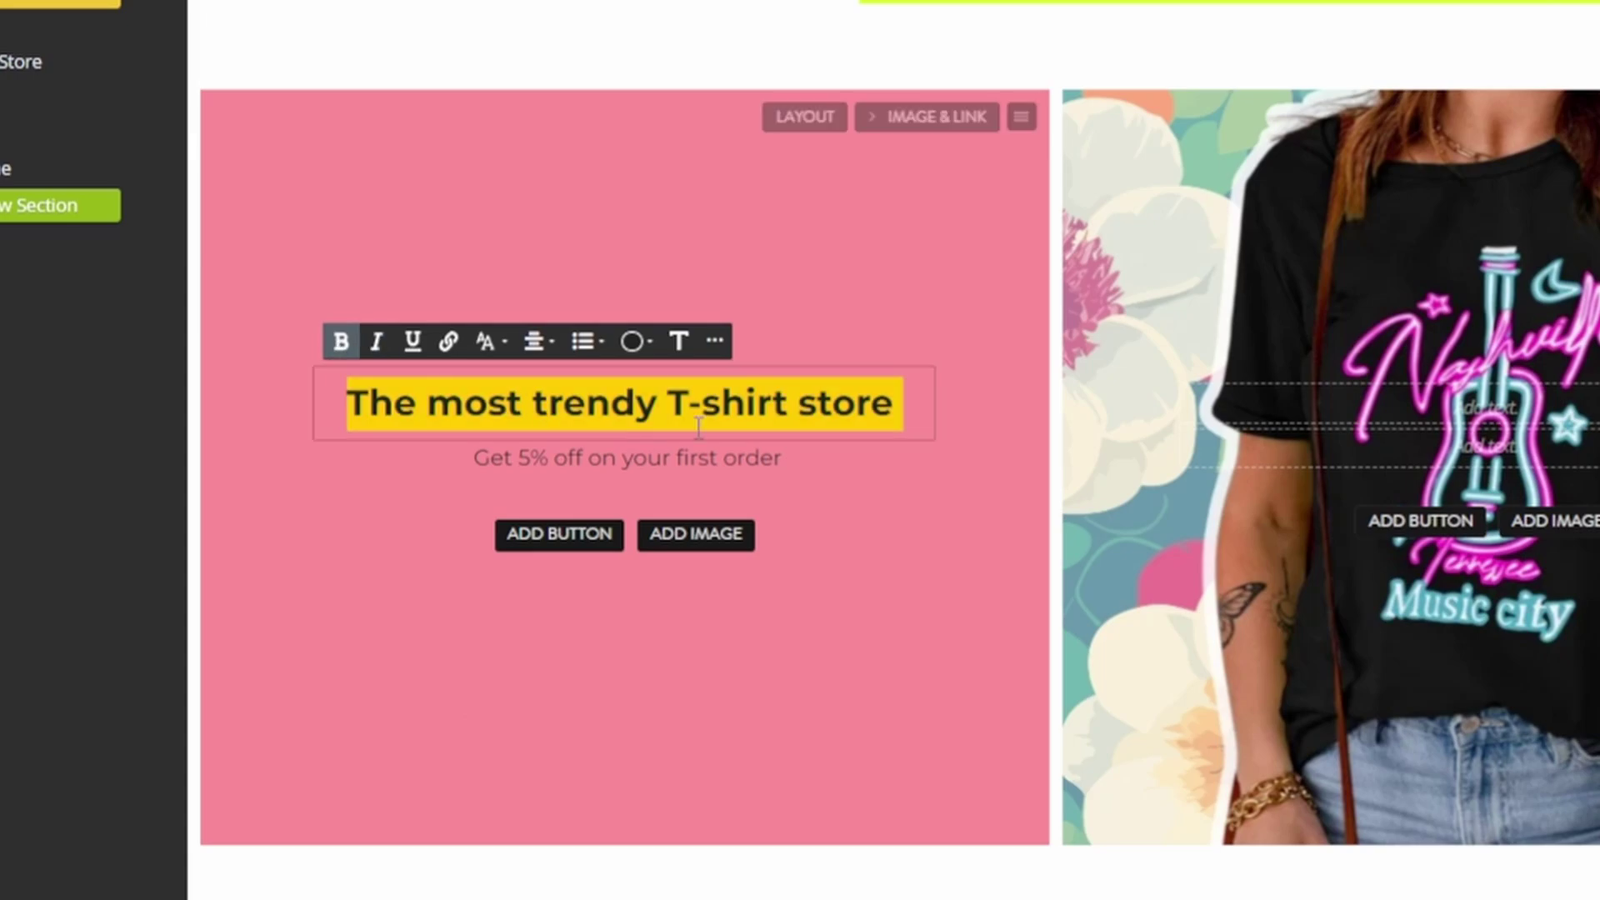
left_click(889, 593)
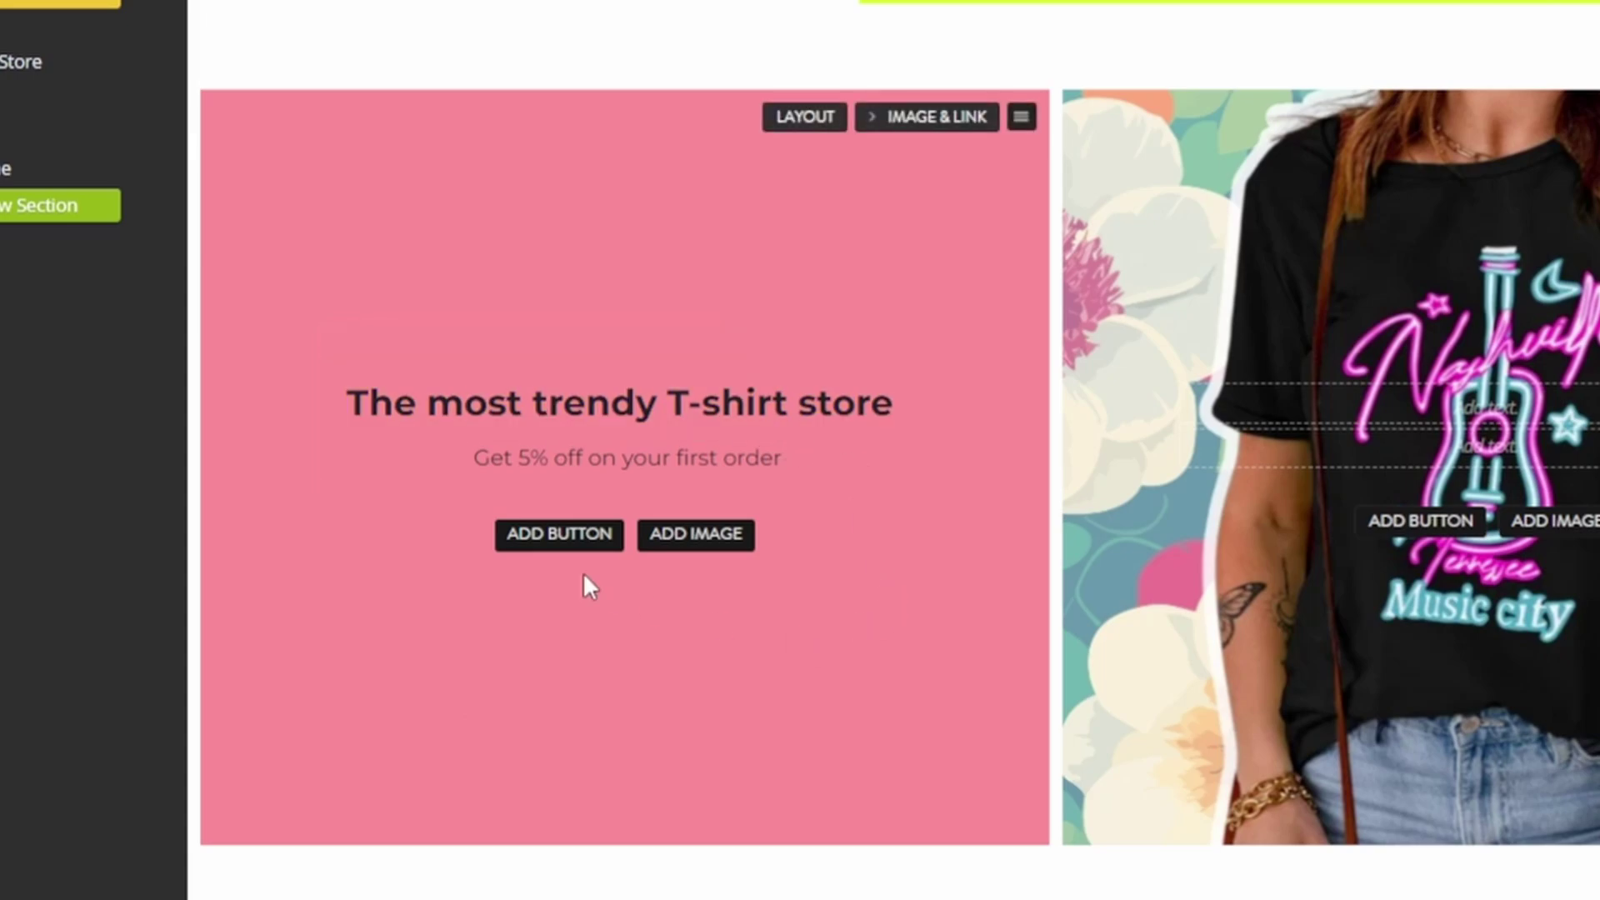
left_click(554, 540)
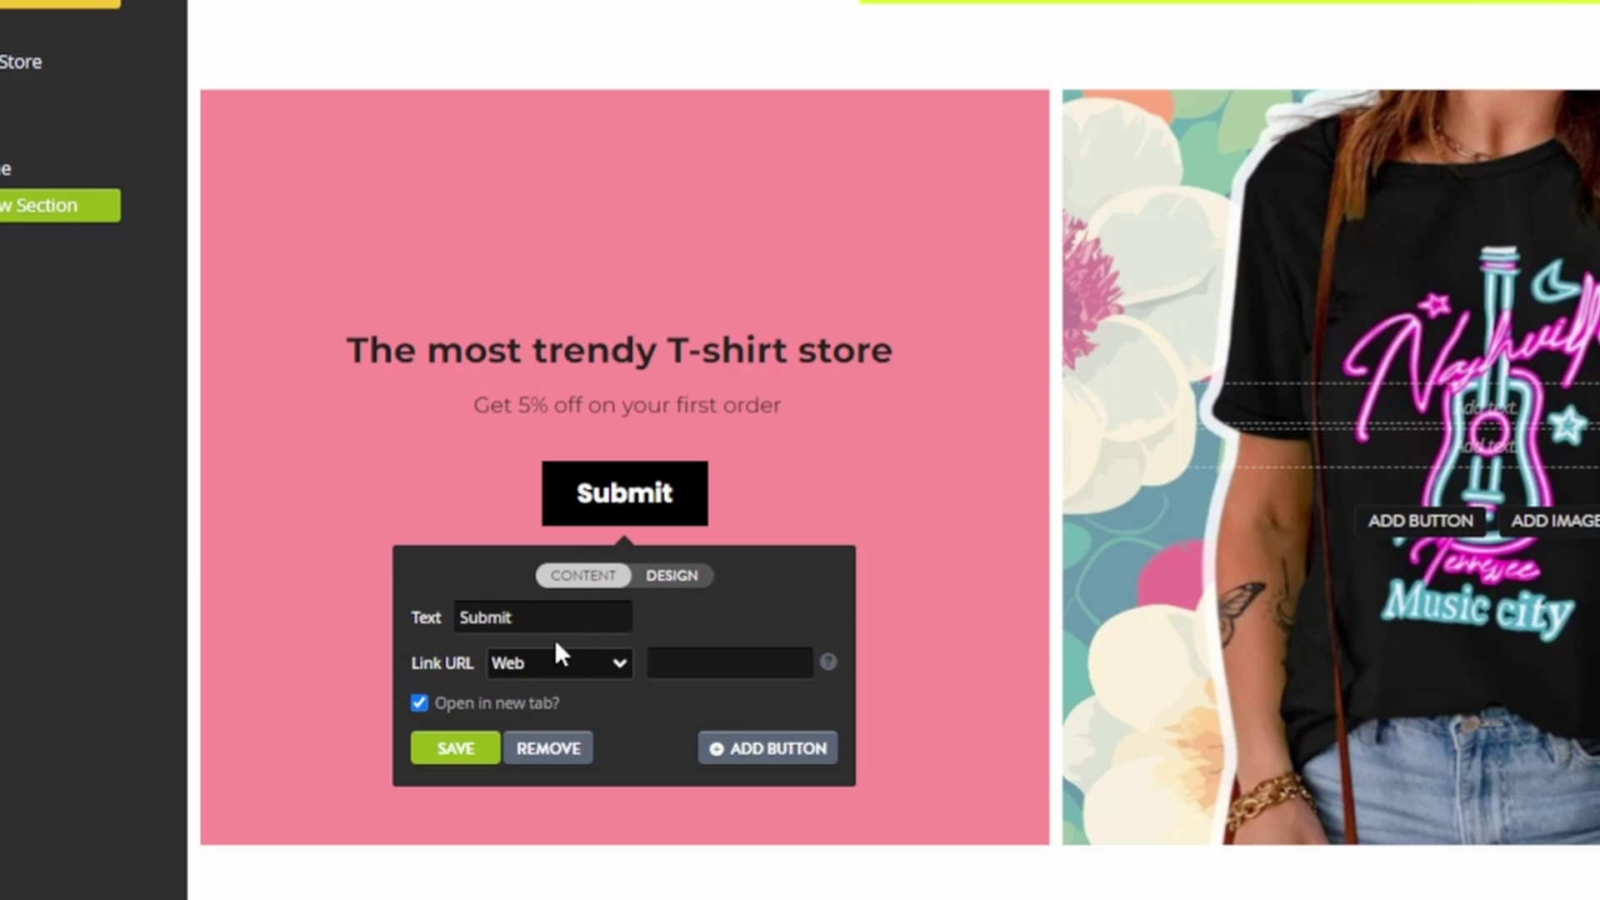
left_click(671, 576)
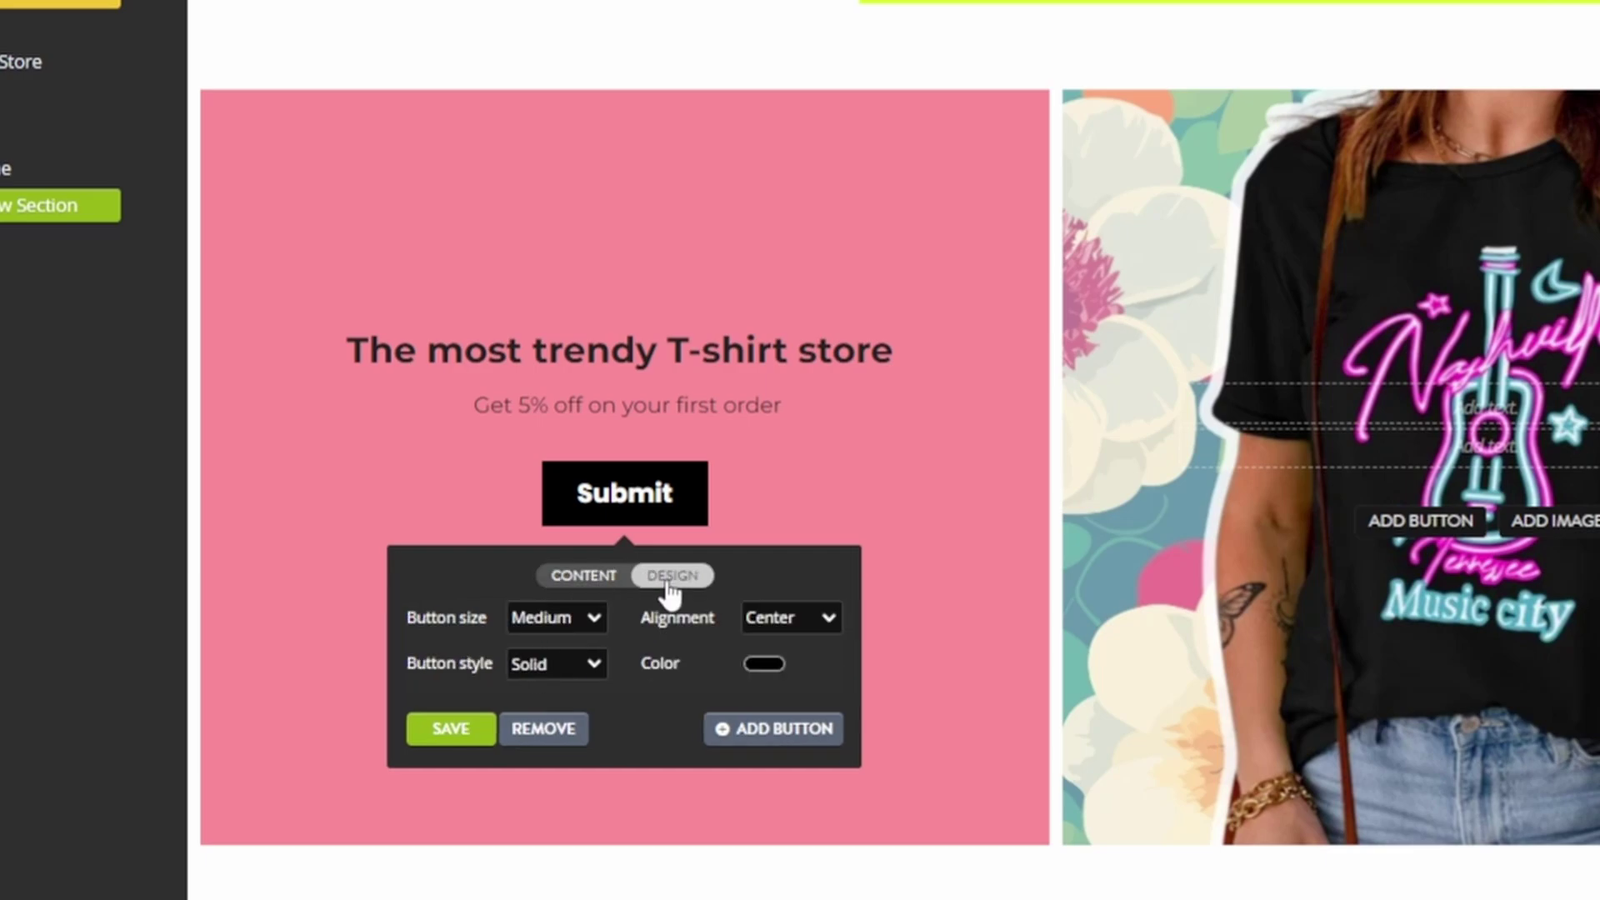
left_click(580, 581)
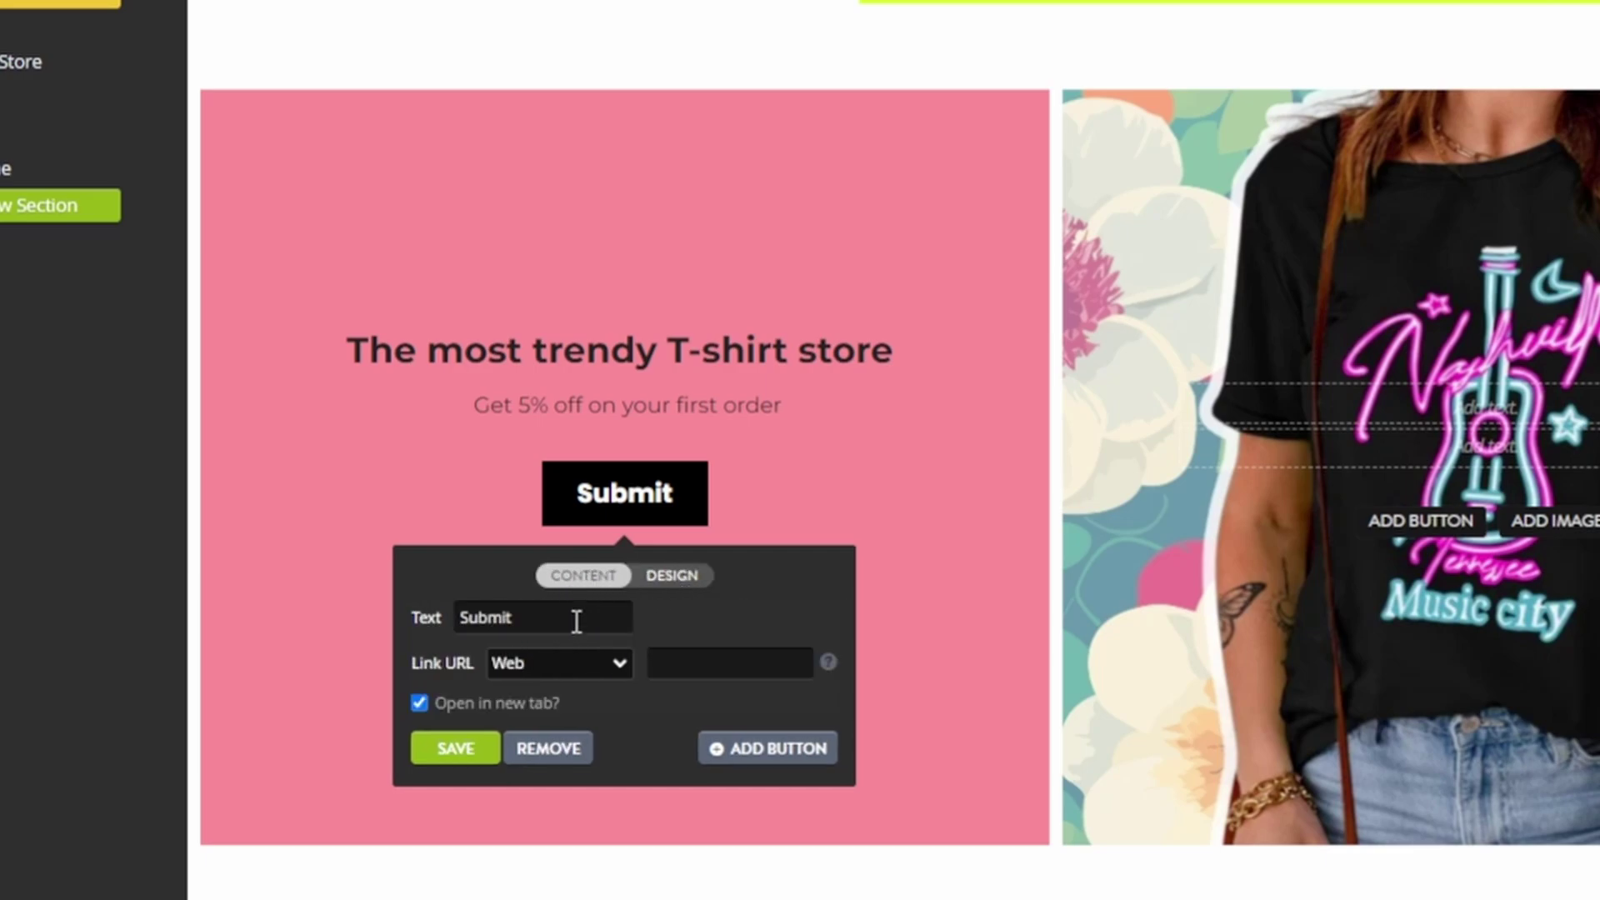
left_click(550, 750)
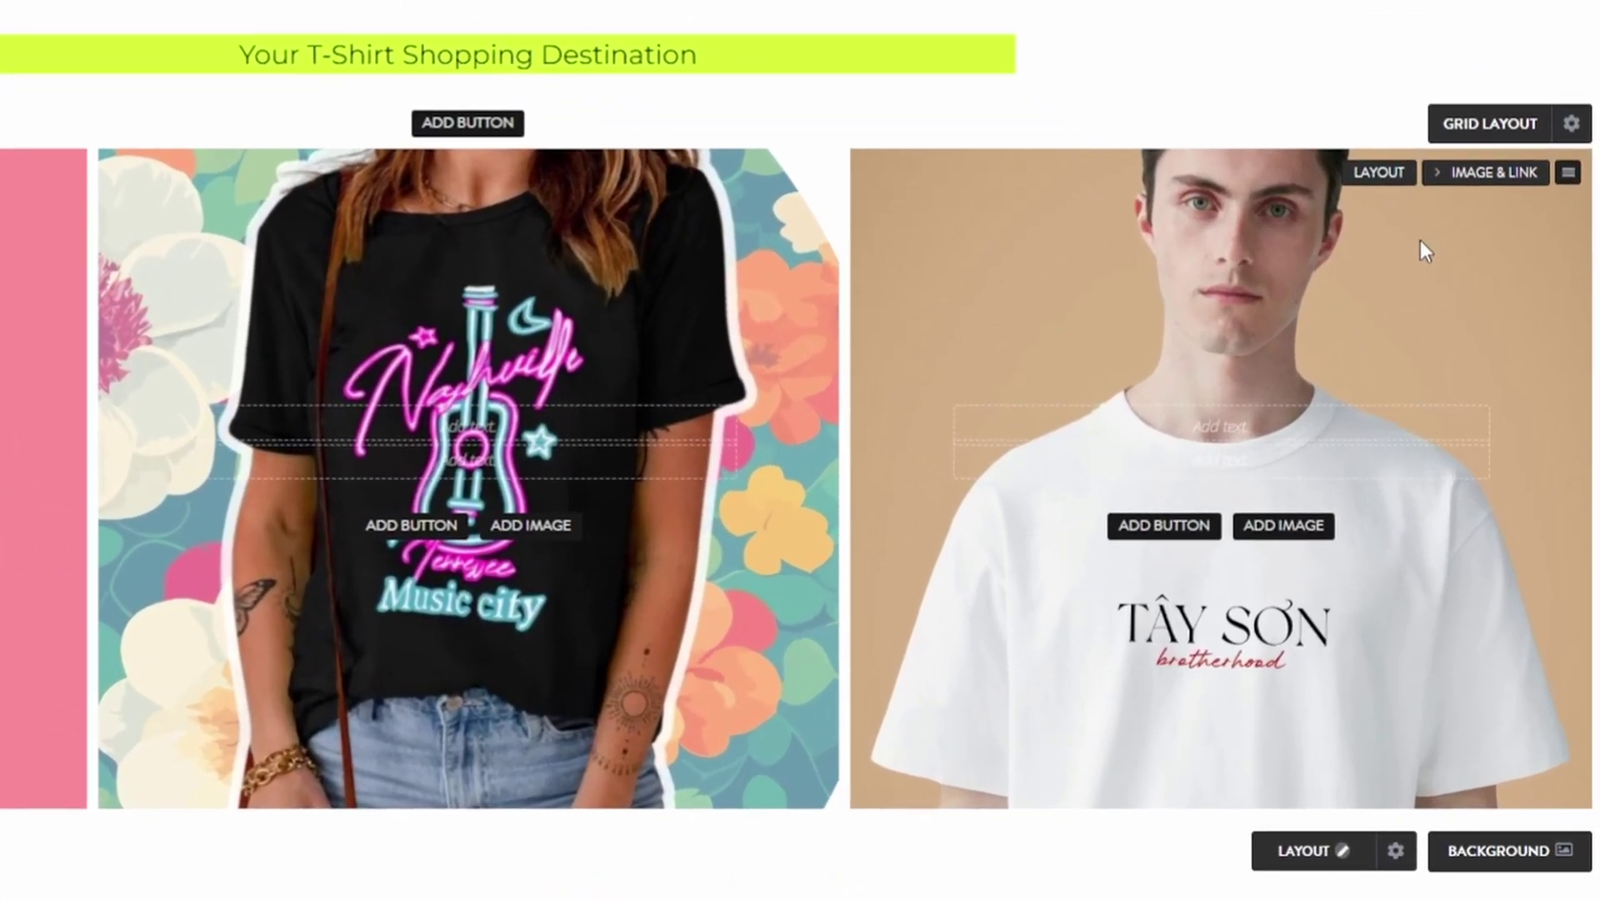
Replace the third grid tile's background with the woman in the red T-shirt, found by searching the Strikingly library for "tshirt girl".
left_click(1481, 177)
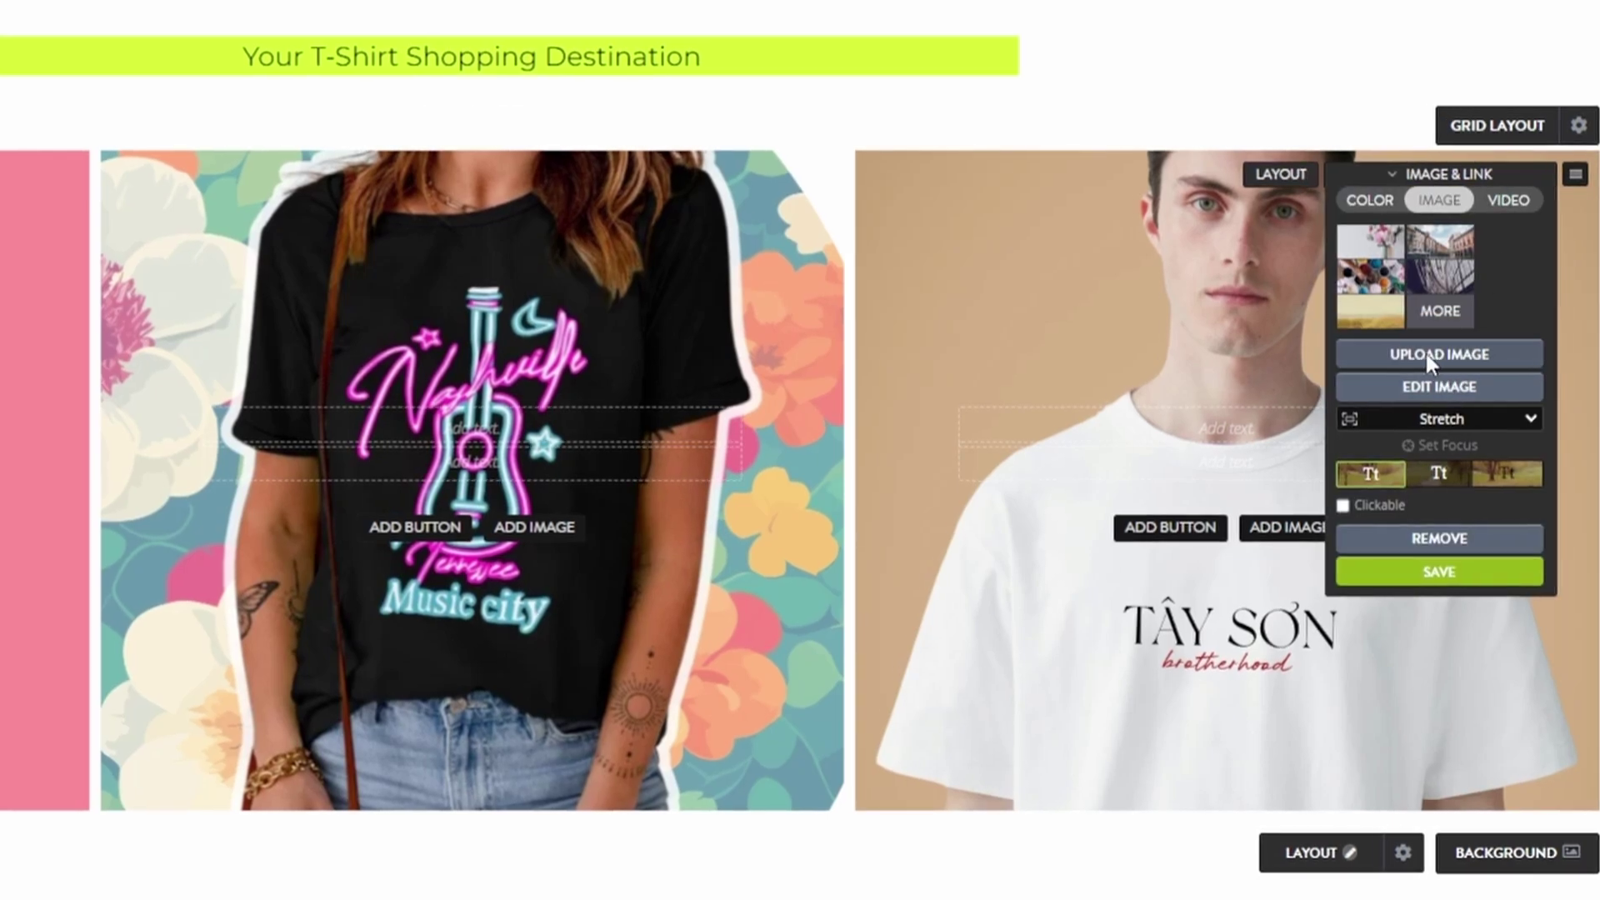
left_click(1428, 355)
left_click(702, 65)
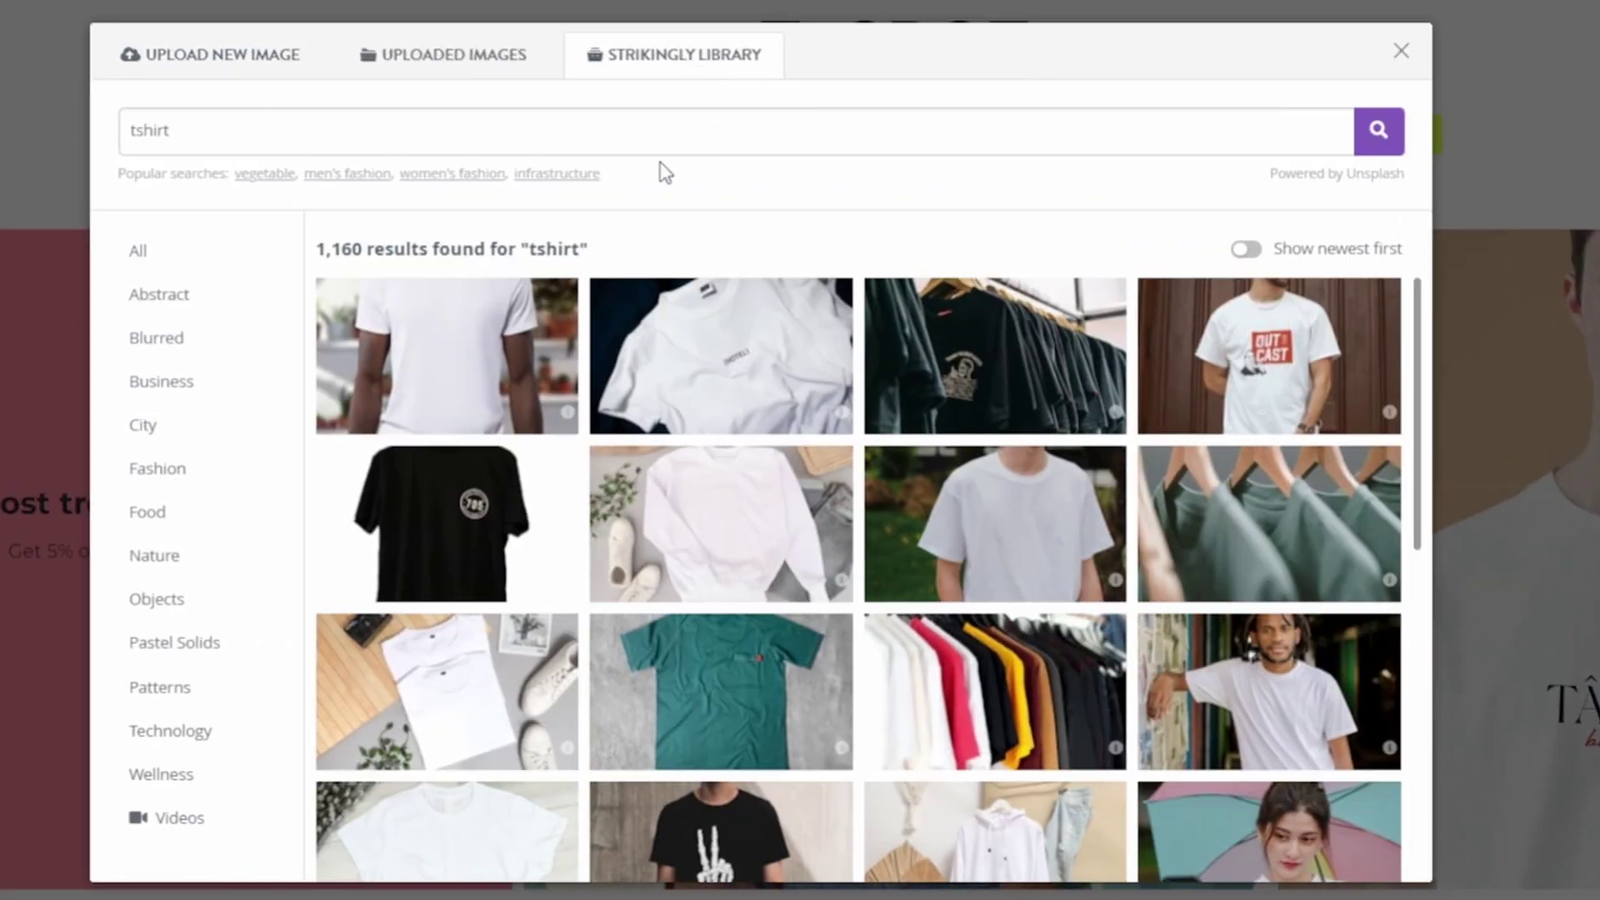
left_click(661, 150)
type("girl")
key("Return")
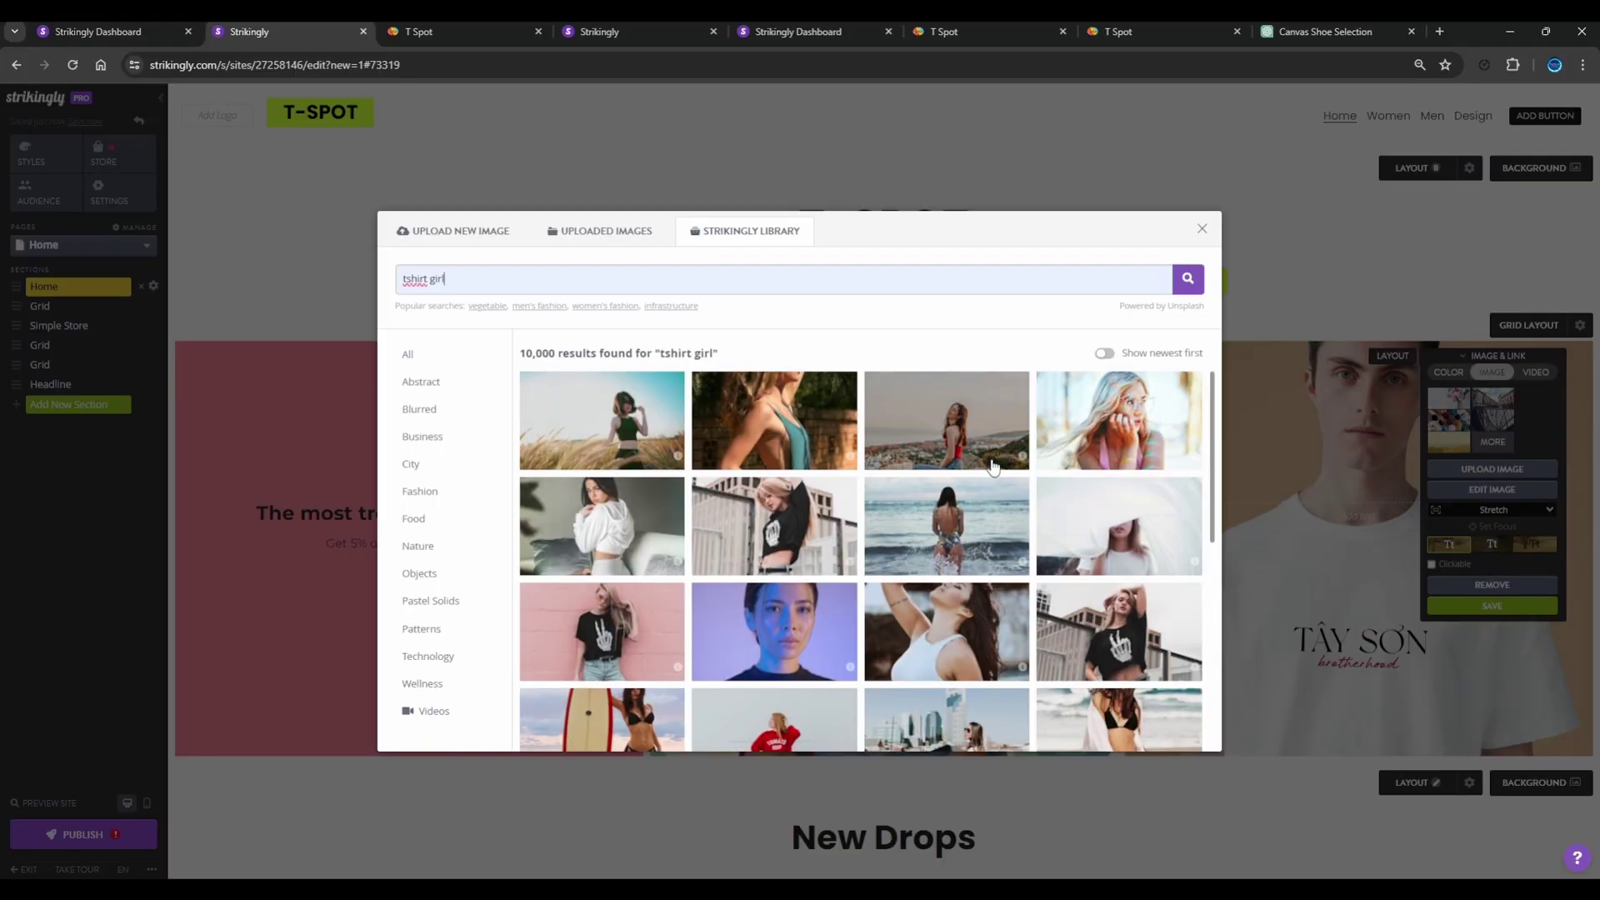
scroll(991, 467, "down", 10)
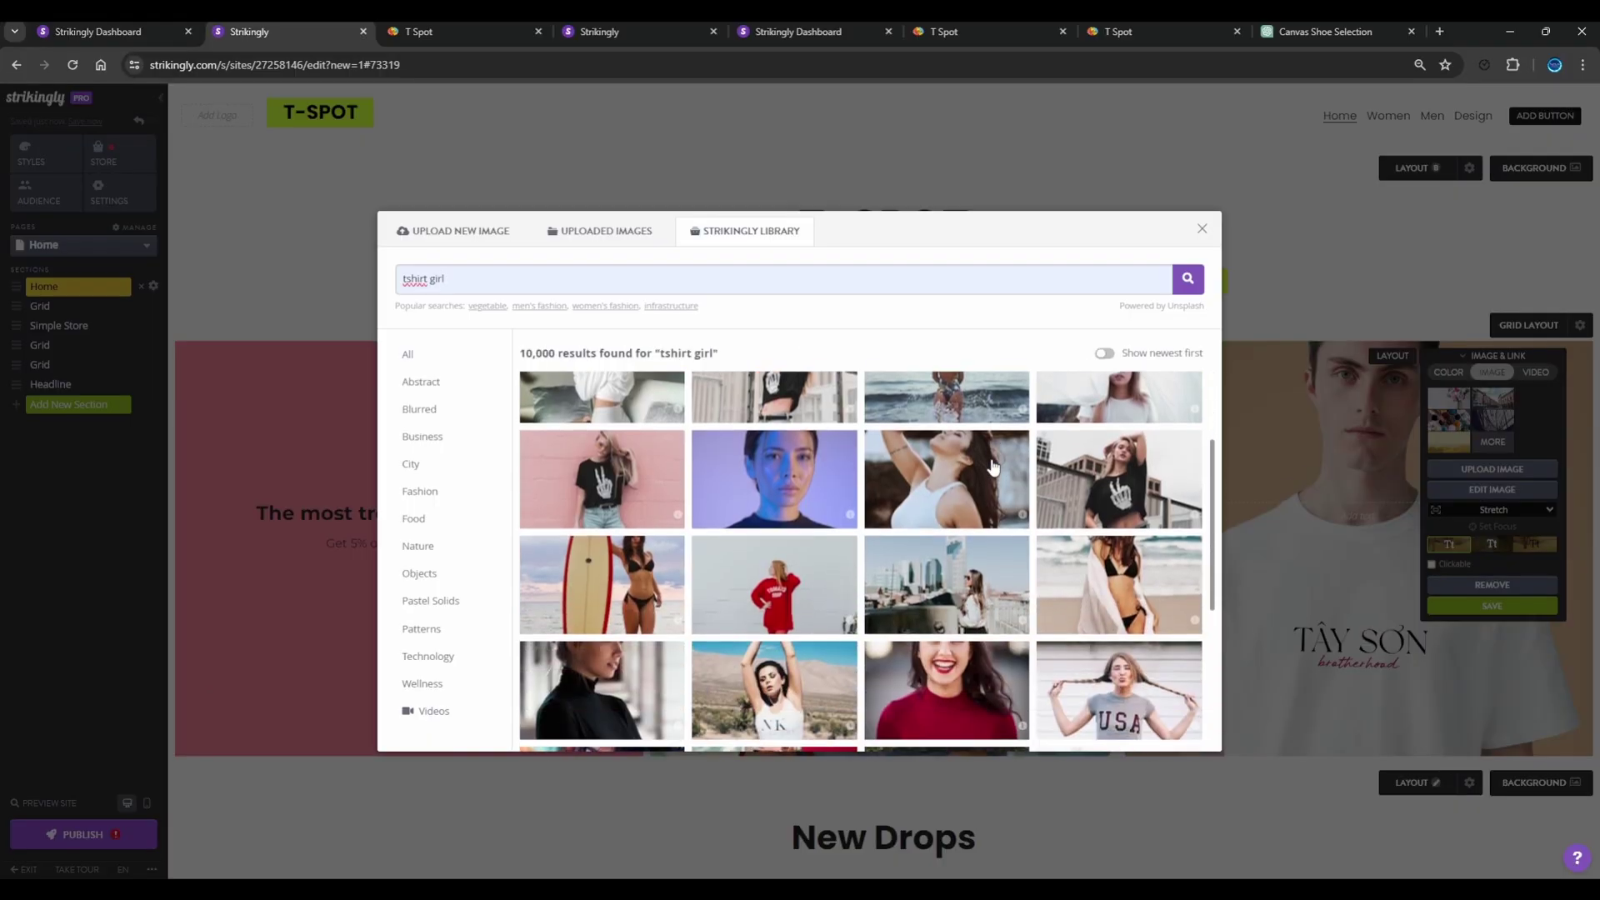
scroll(908, 486, "down", 5)
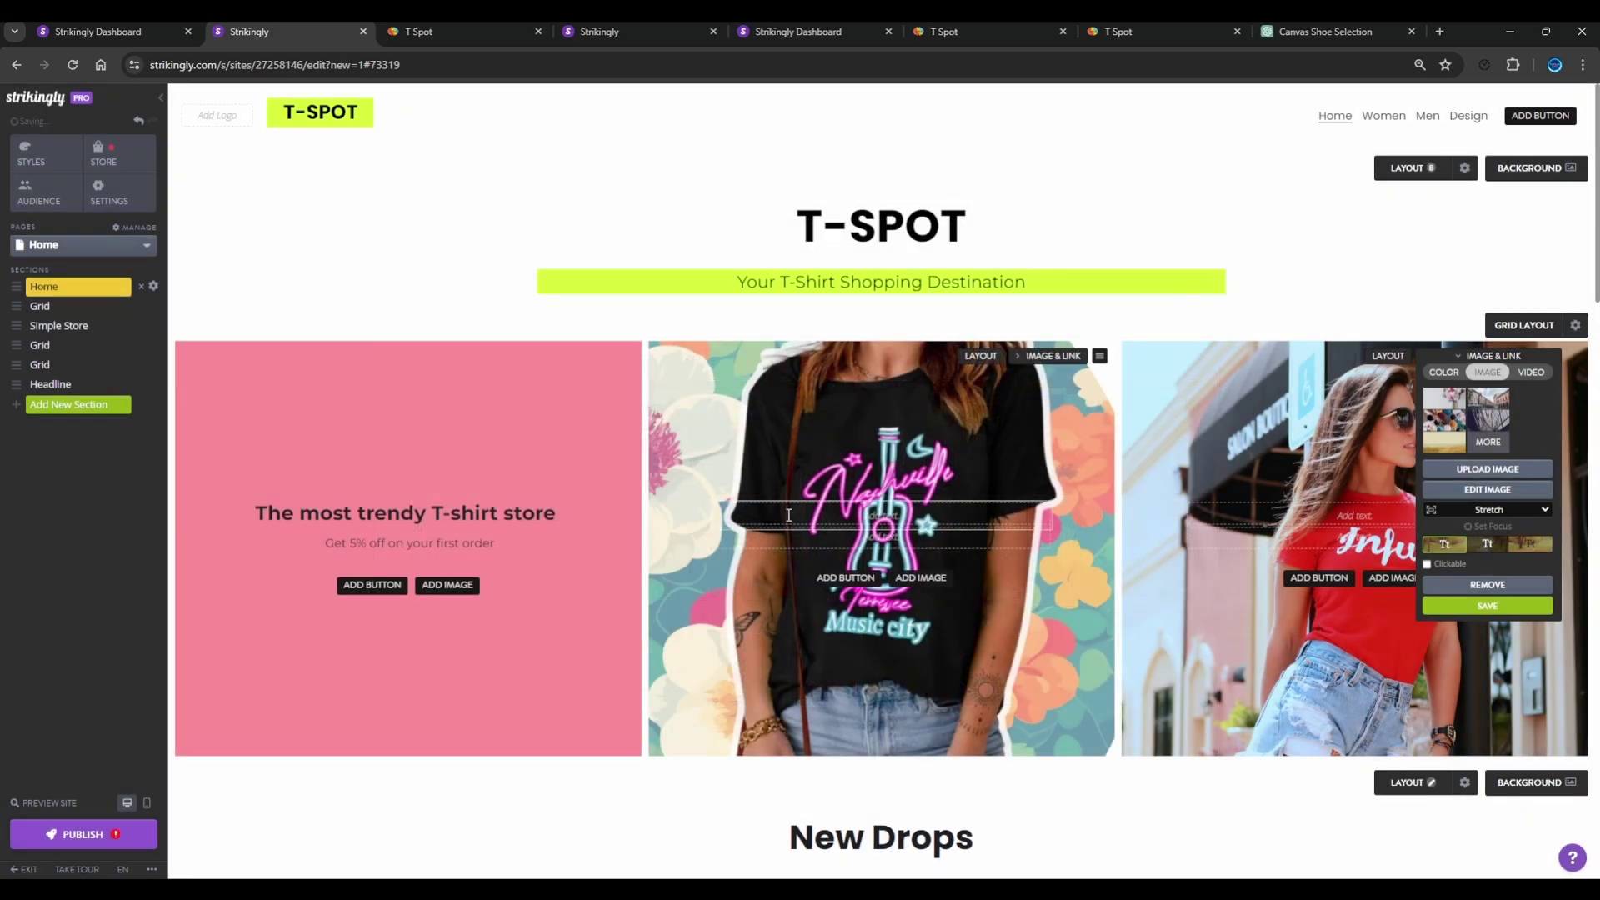
Open the product manager from the New Drops store section and start adding a new product.
scroll(897, 573, "down", 5)
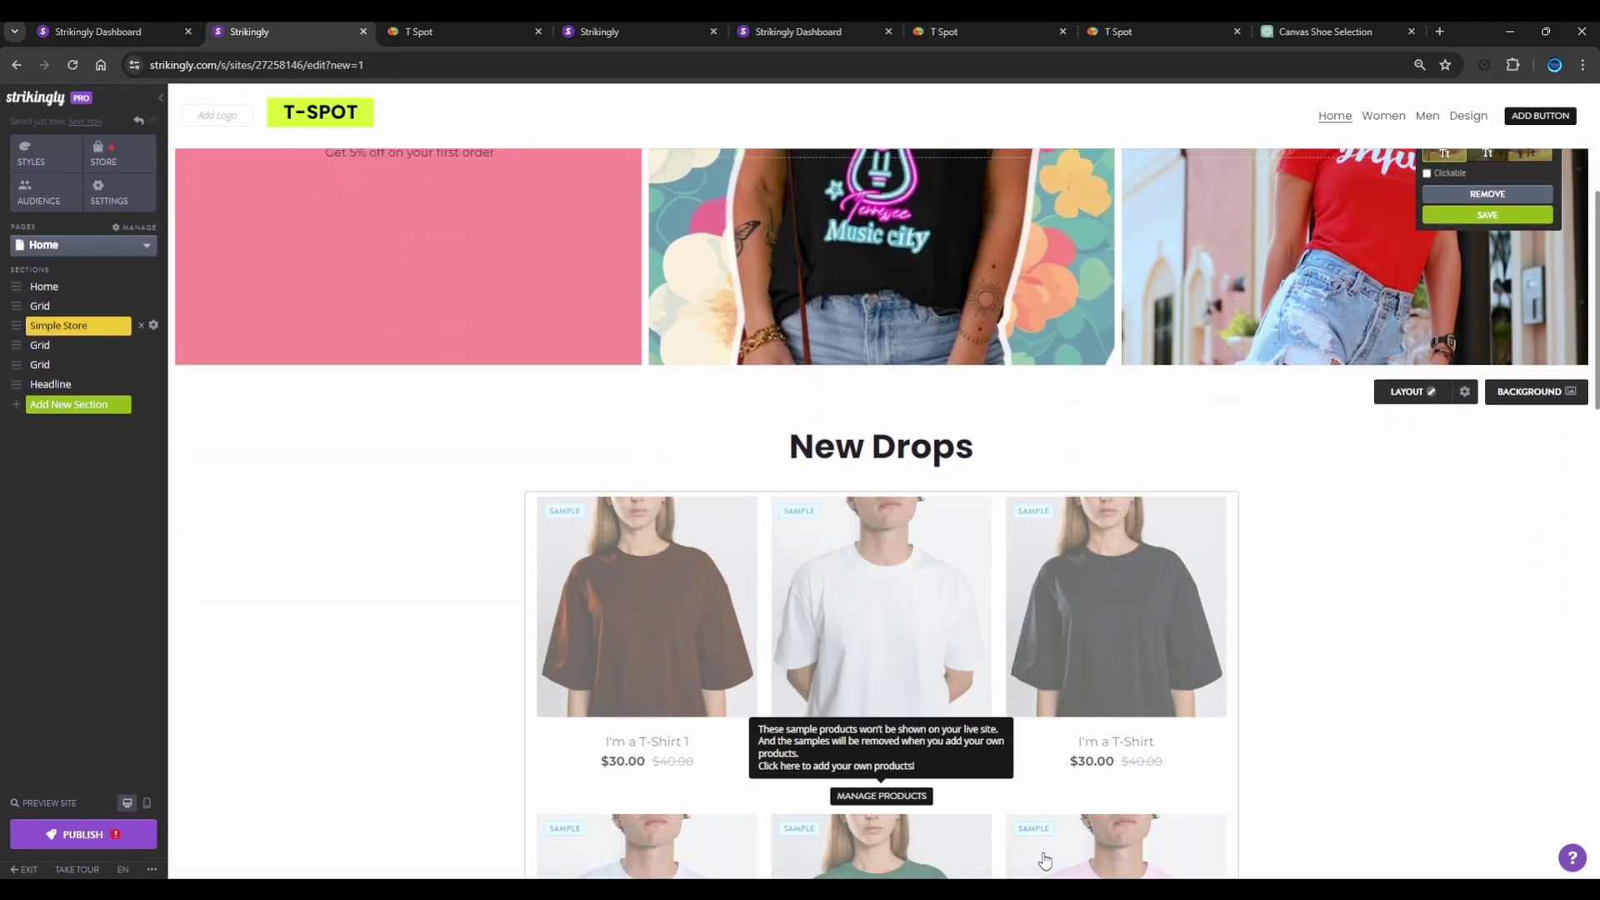
scroll(949, 465, "down", 2)
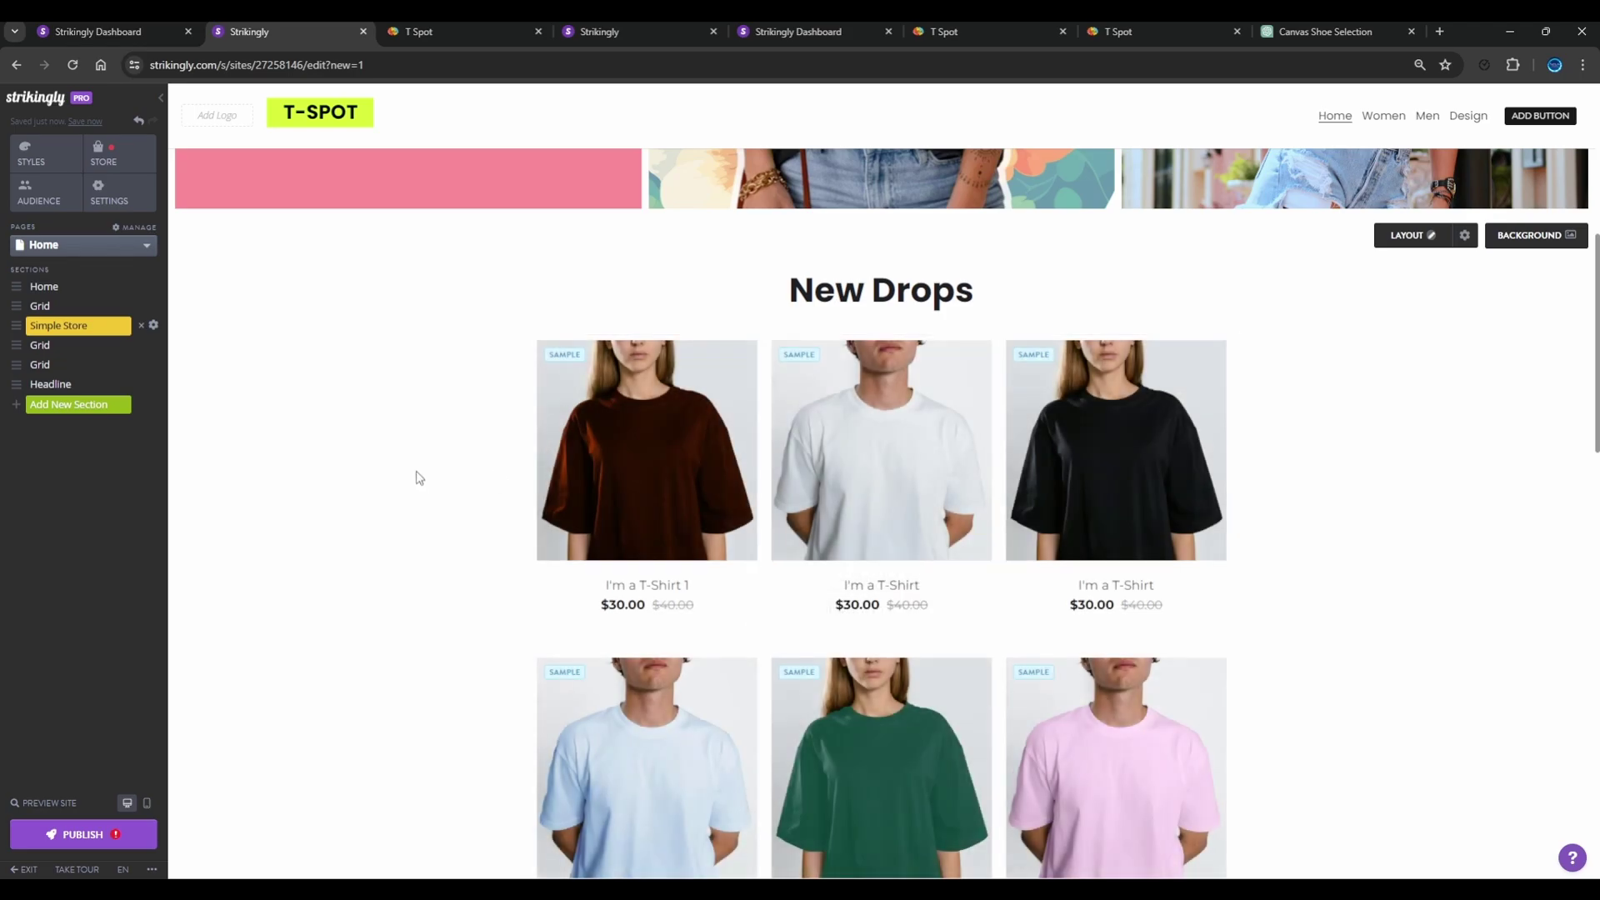
scroll(408, 478, "down", 3)
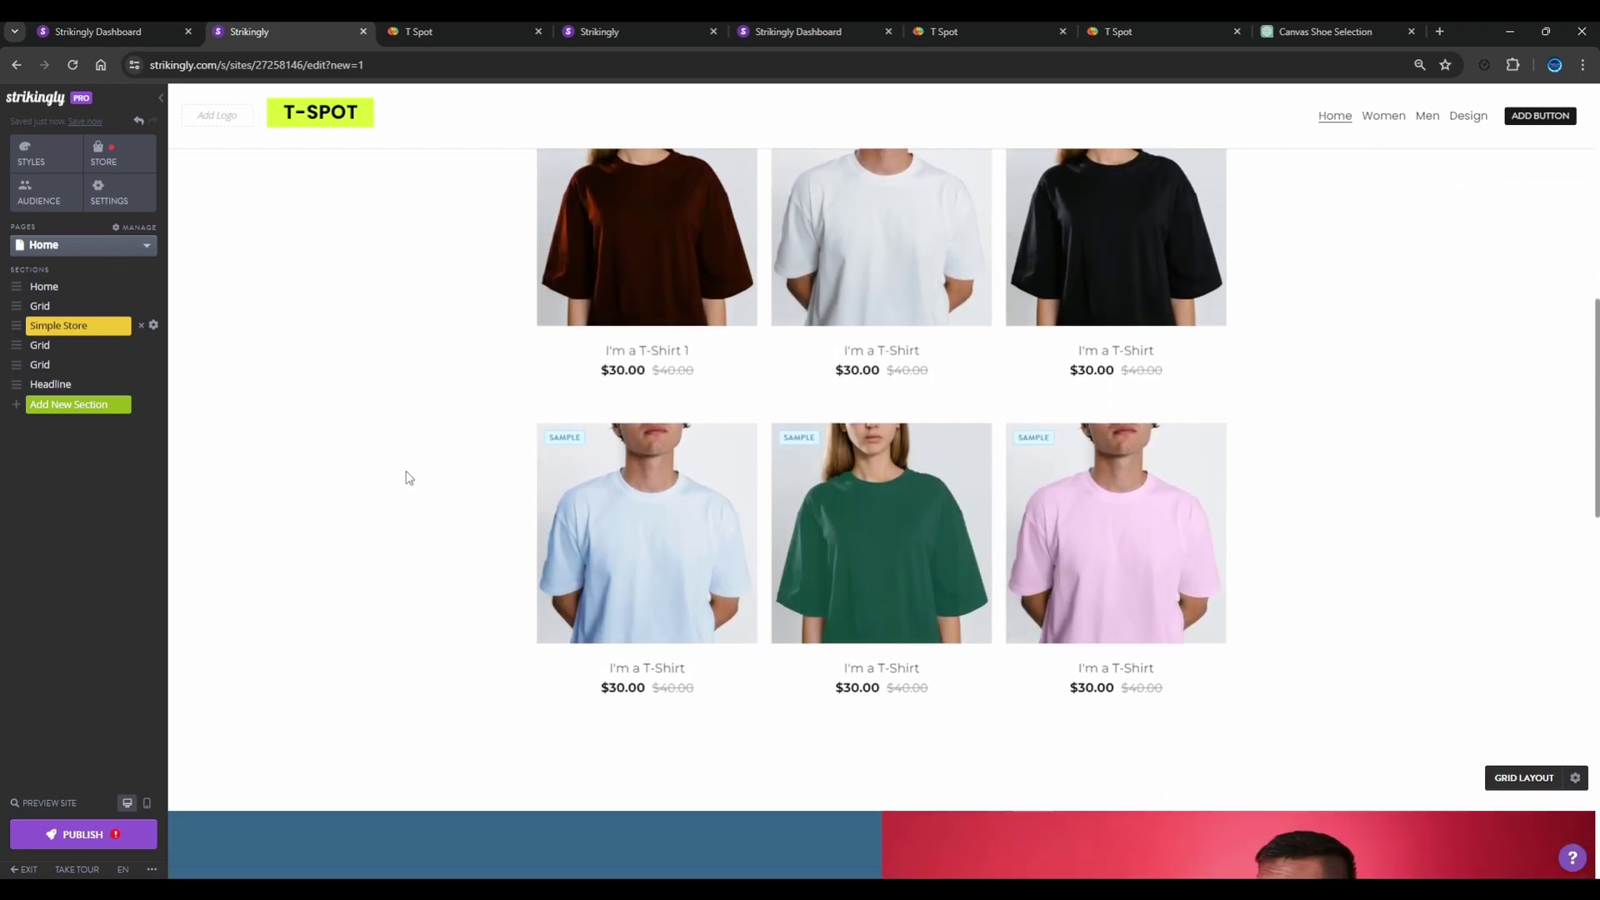
scroll(408, 477, "up", 3)
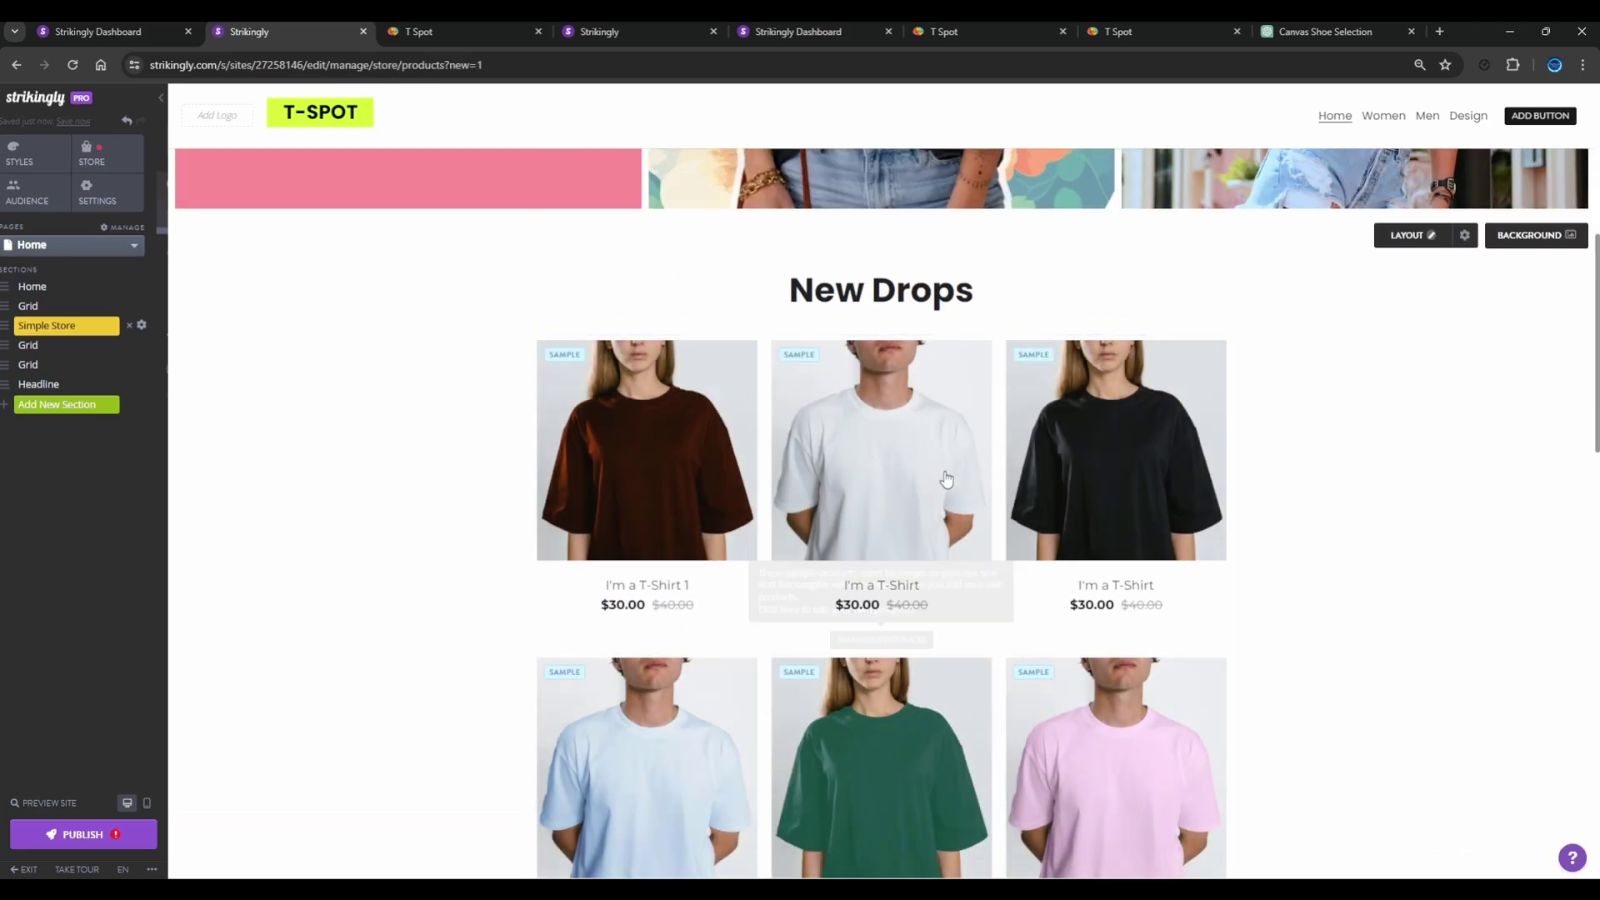
left_click(947, 479)
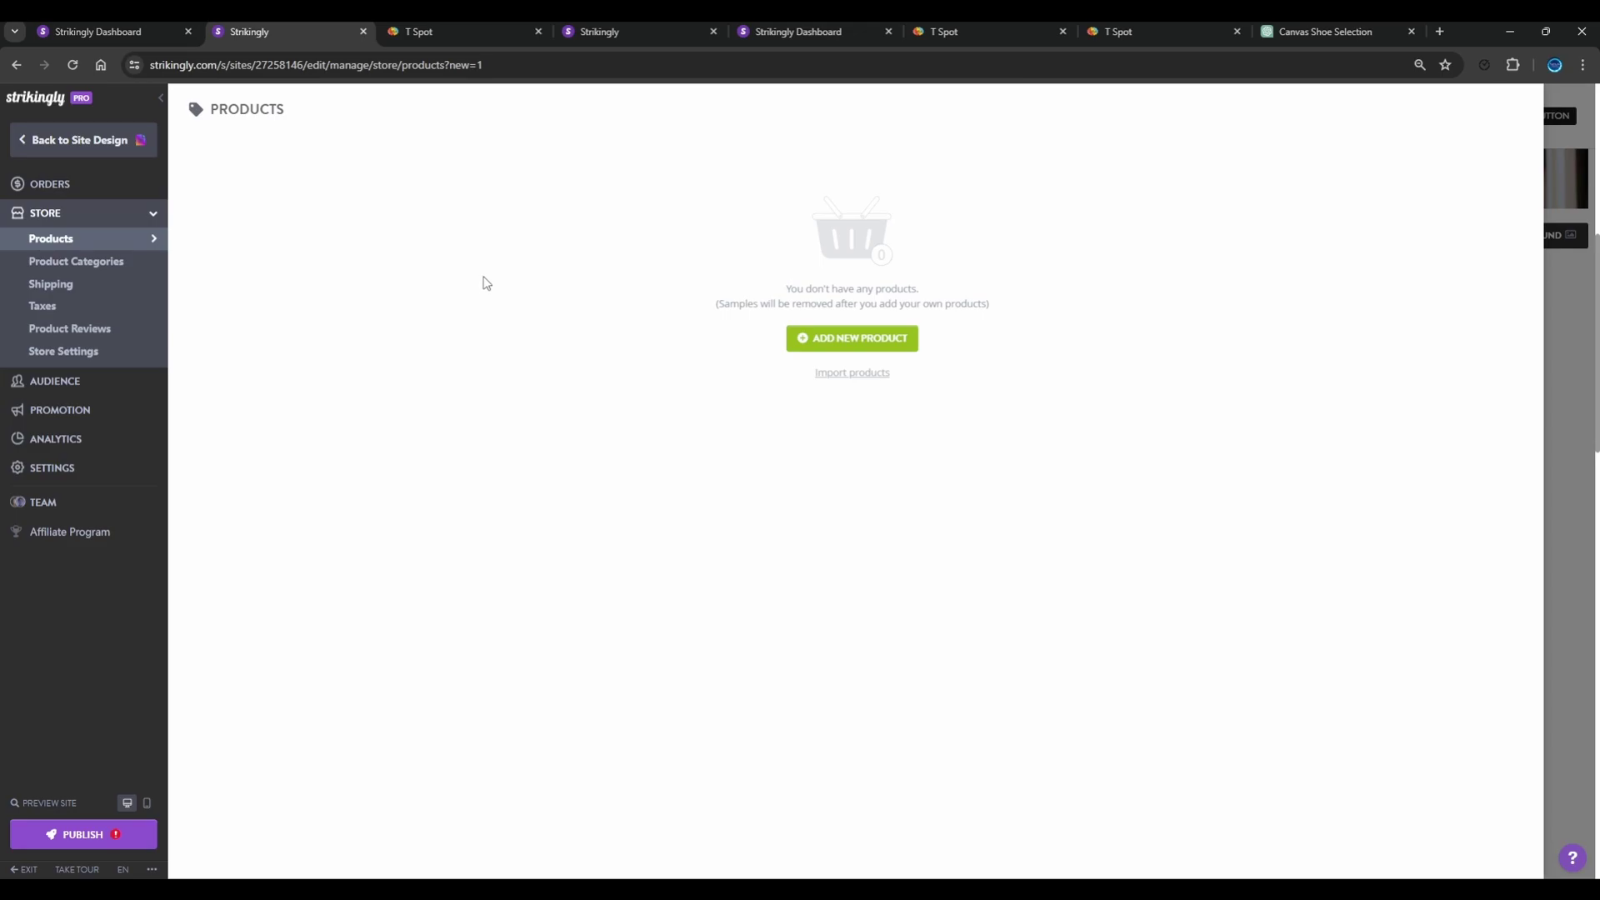
left_click(813, 345)
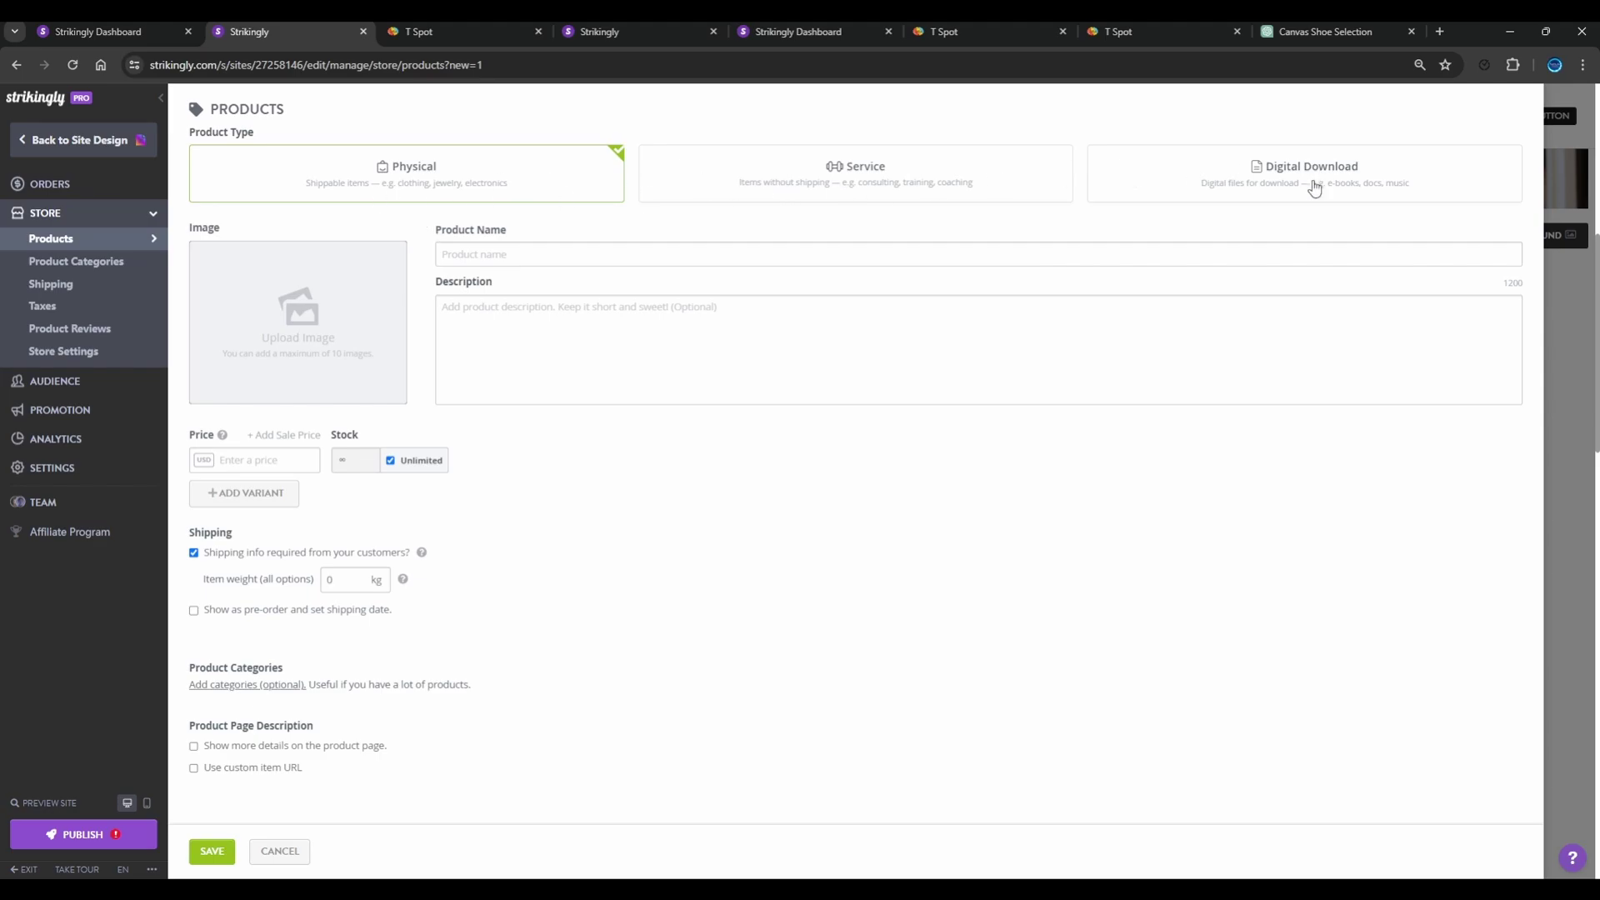
Go through the new product's fields and enable showing more details on the product page.
left_click(568, 252)
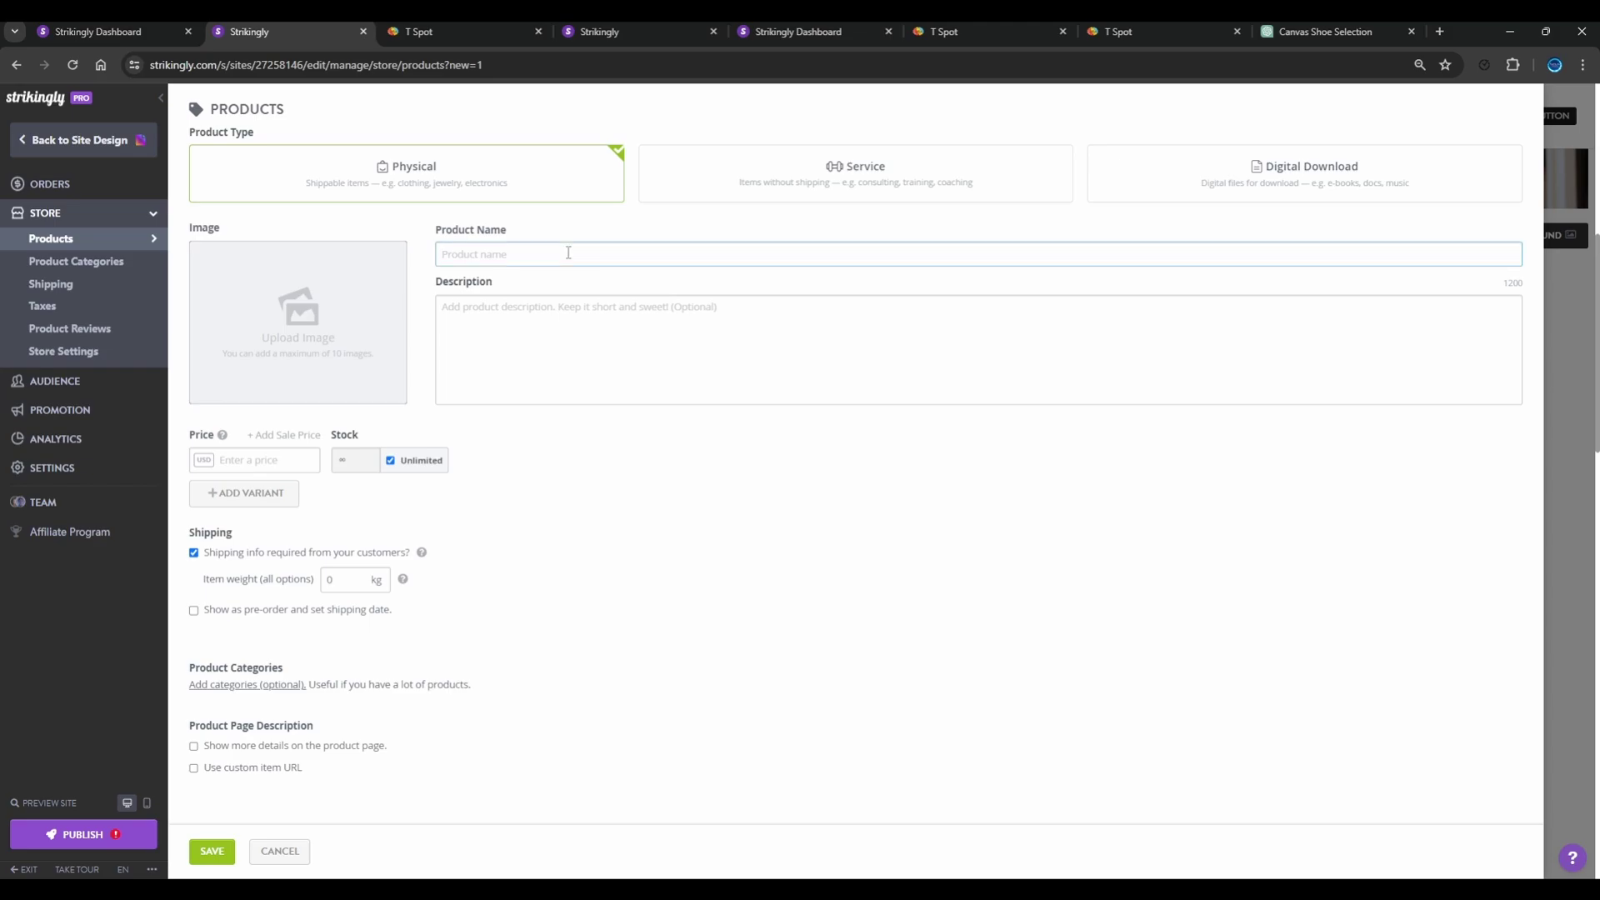
left_click(475, 368)
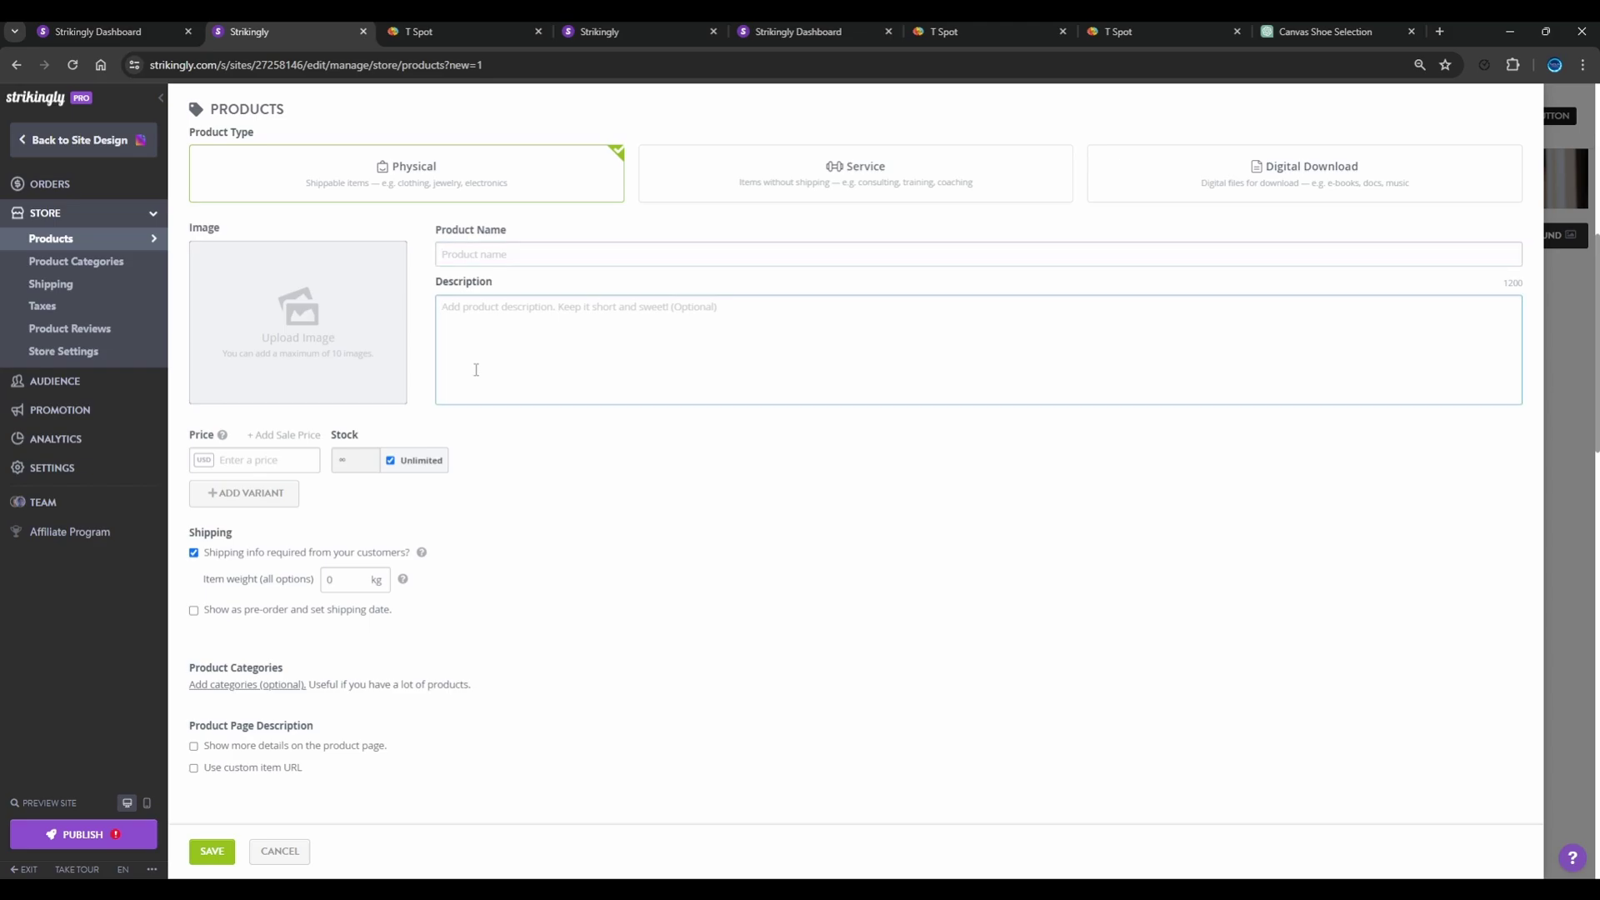
left_click(225, 460)
left_click(342, 584)
left_click(617, 644)
left_click(254, 753)
scroll(416, 667, "down", 2)
left_click(497, 669)
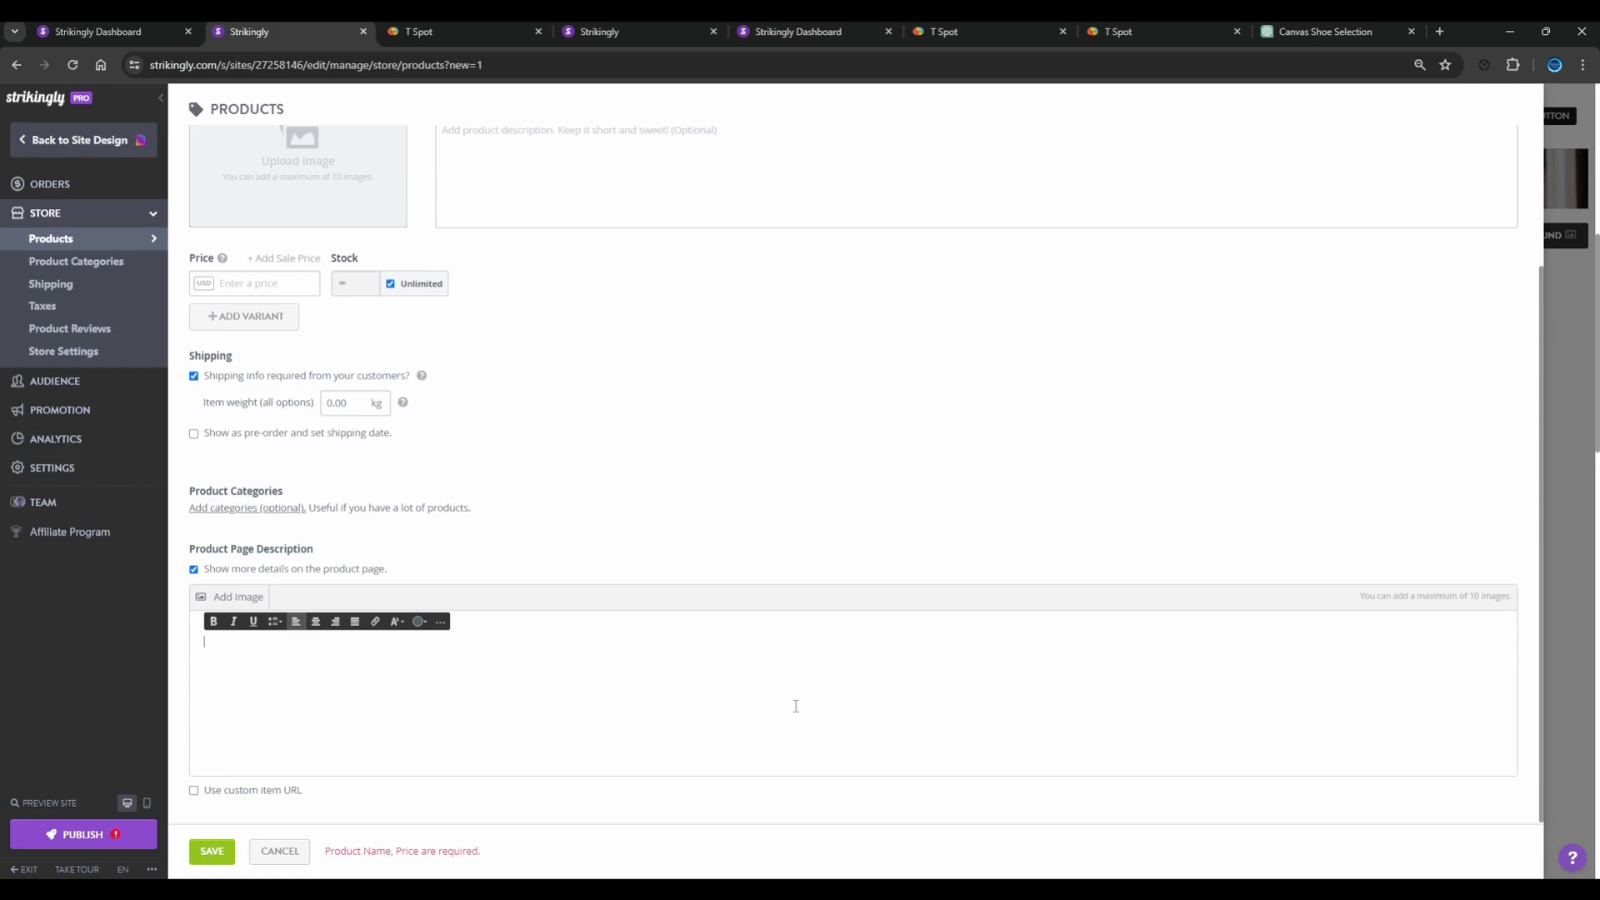
scroll(705, 667, "up", 2)
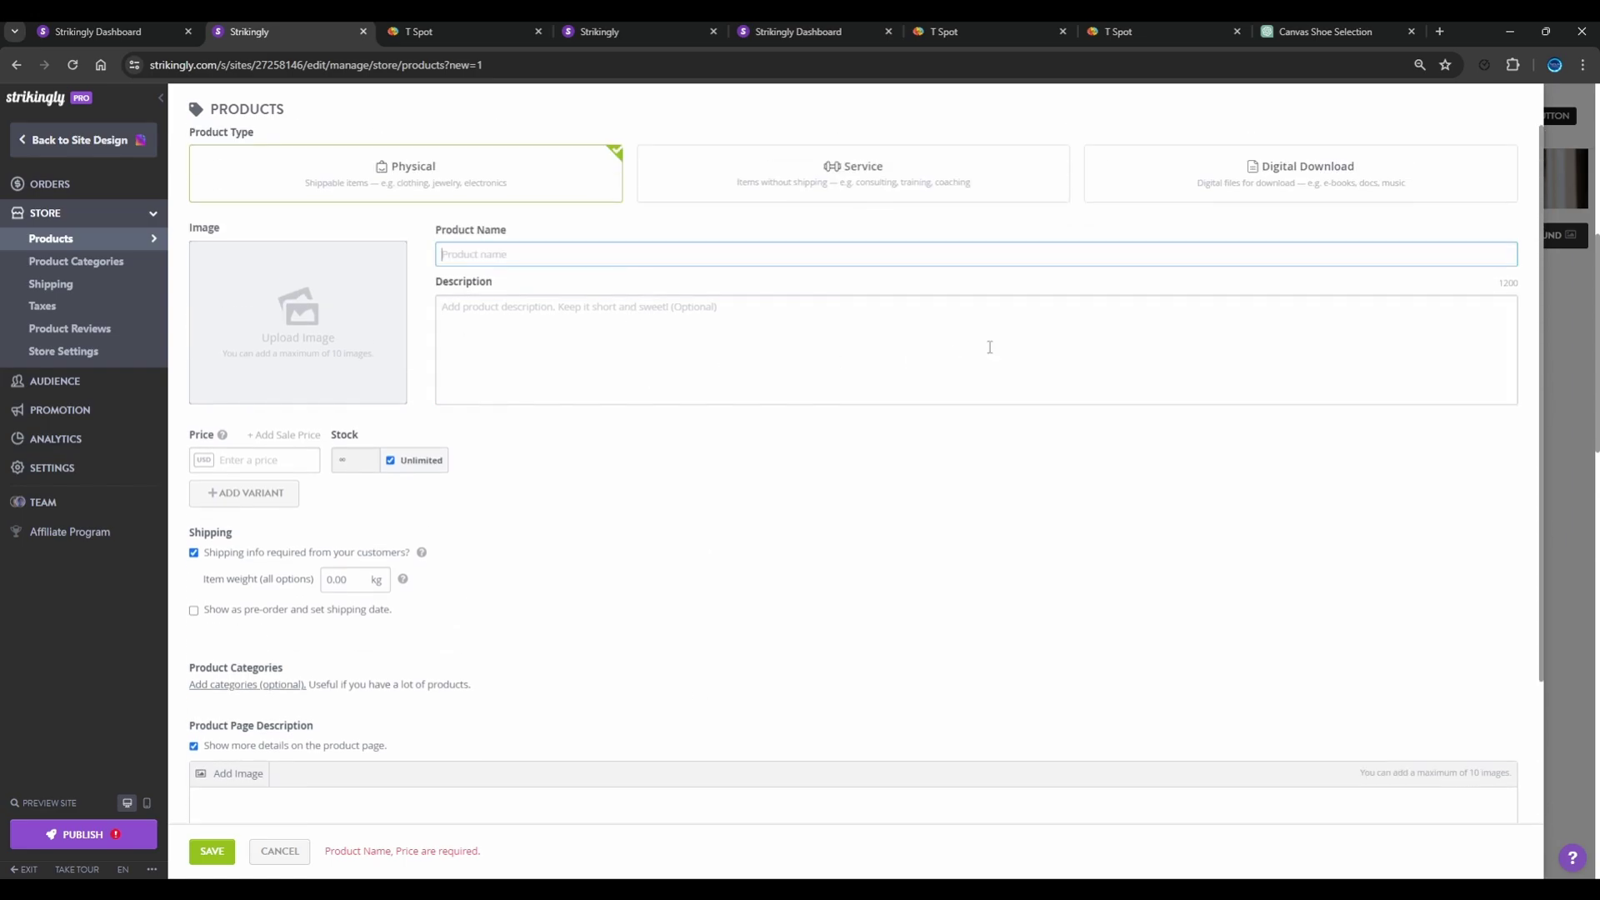
left_click(945, 344)
scroll(757, 583, "down", 2)
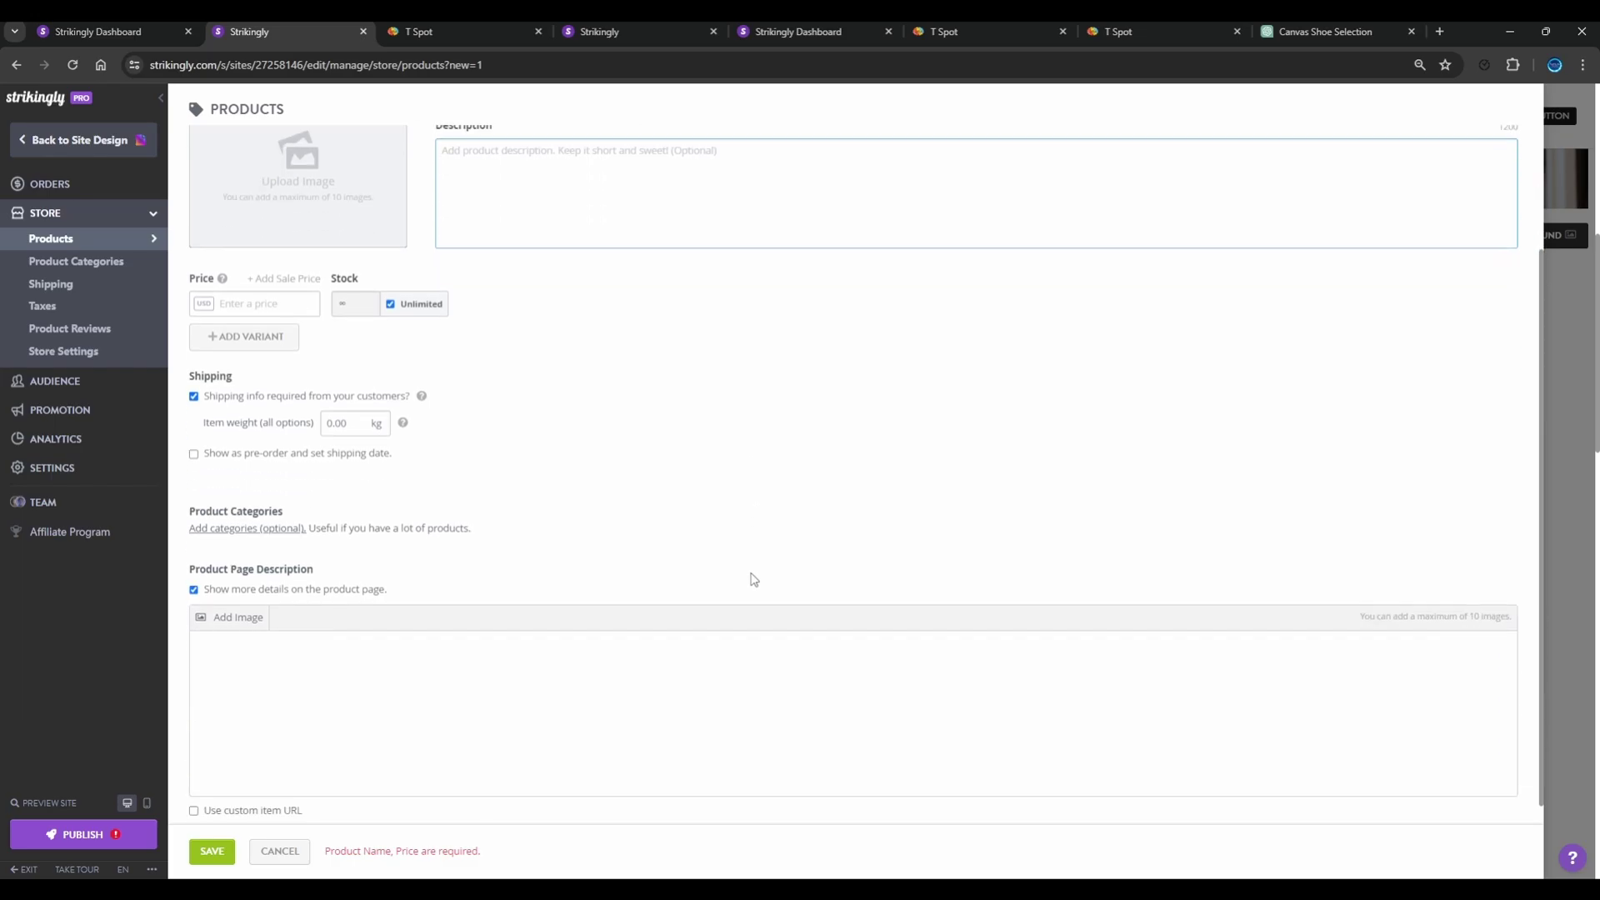
scroll(759, 581, "up", 1)
scroll(758, 581, "up", 1)
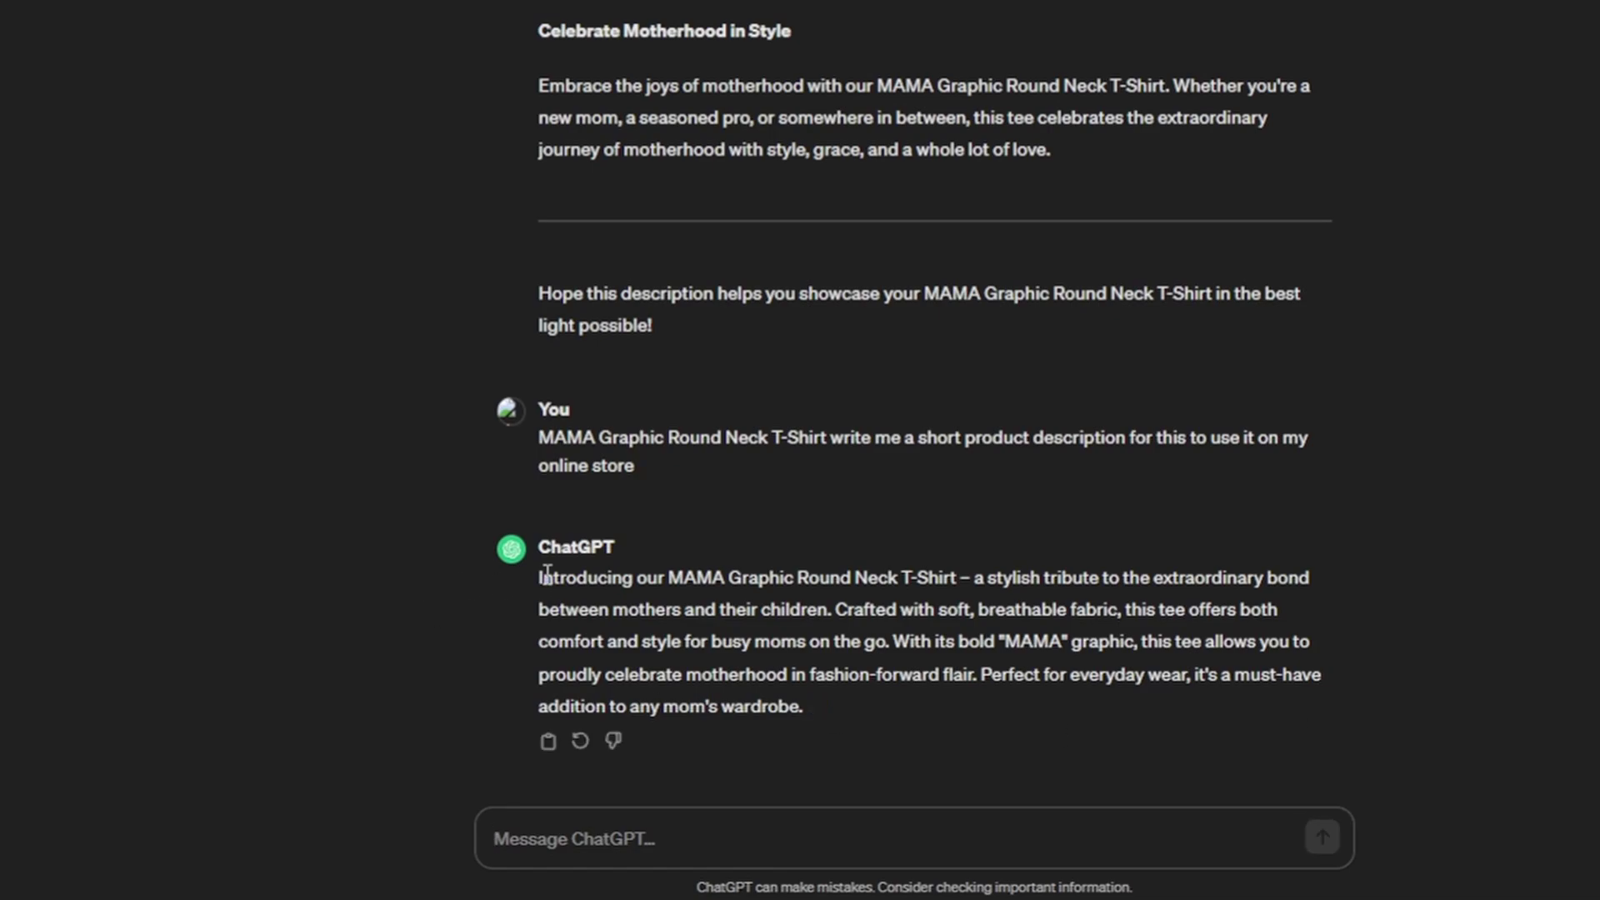
Copy the short MAMA Graphic Round Neck T-Shirt description from ChatGPT and return to the Strikingly product form.
left_click_drag(542, 575, 803, 706)
key("ctrl+c")
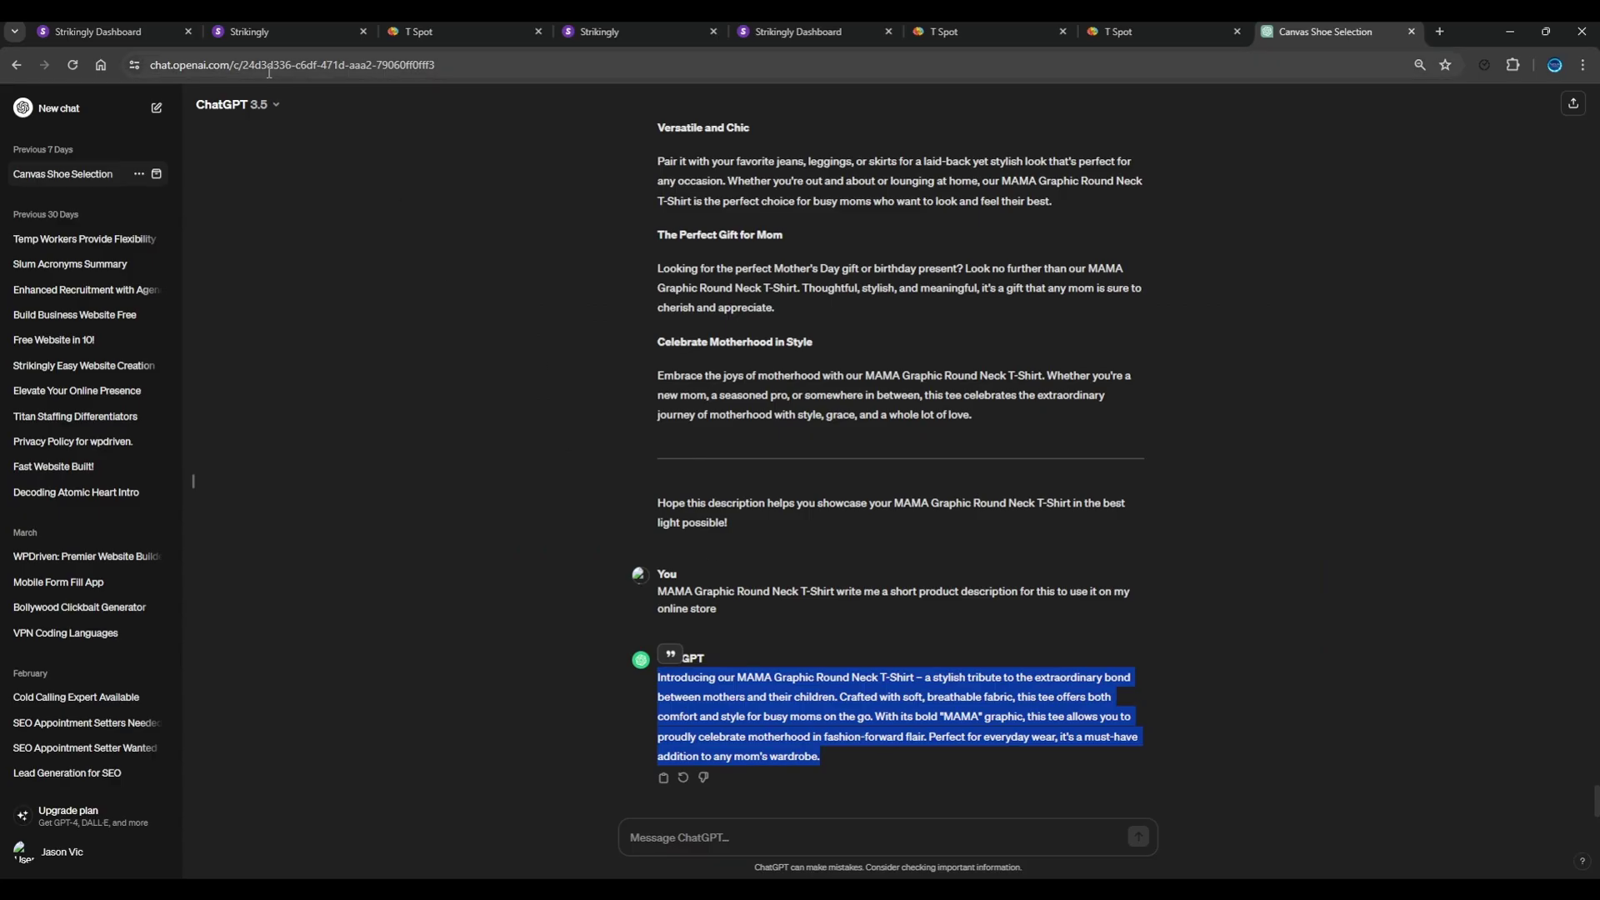
left_click(250, 32)
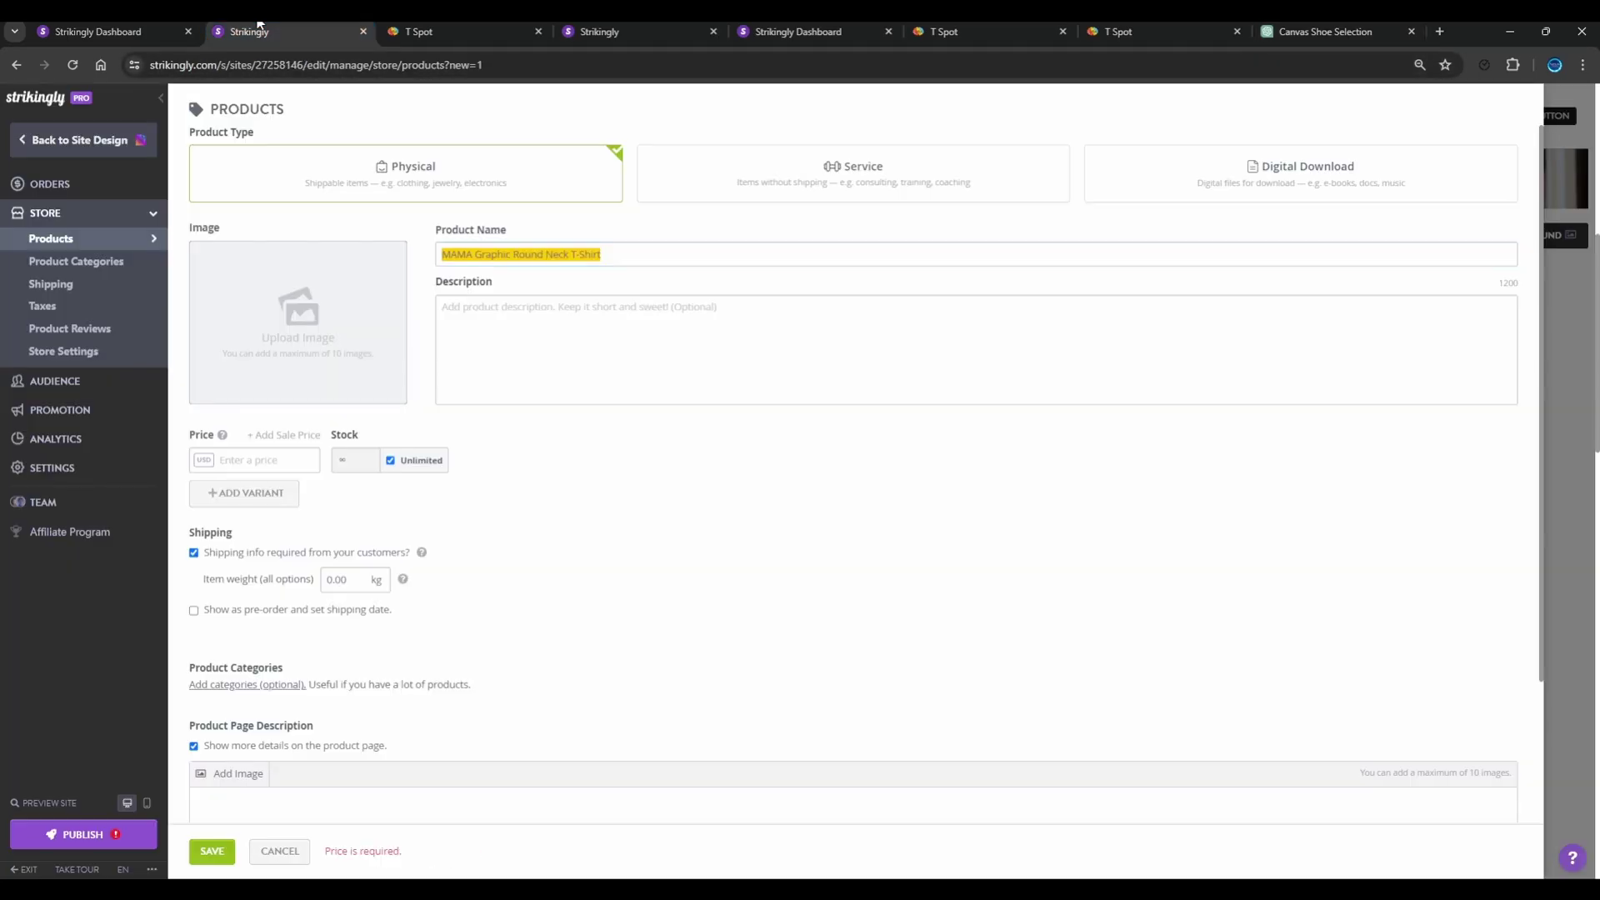
Fill the product page description with the T-shirt's specifications, from "Pattern type: DTG graphic" through the product measurements for sizes S to 2XL.
scroll(506, 713, "down", 3)
left_click(506, 647)
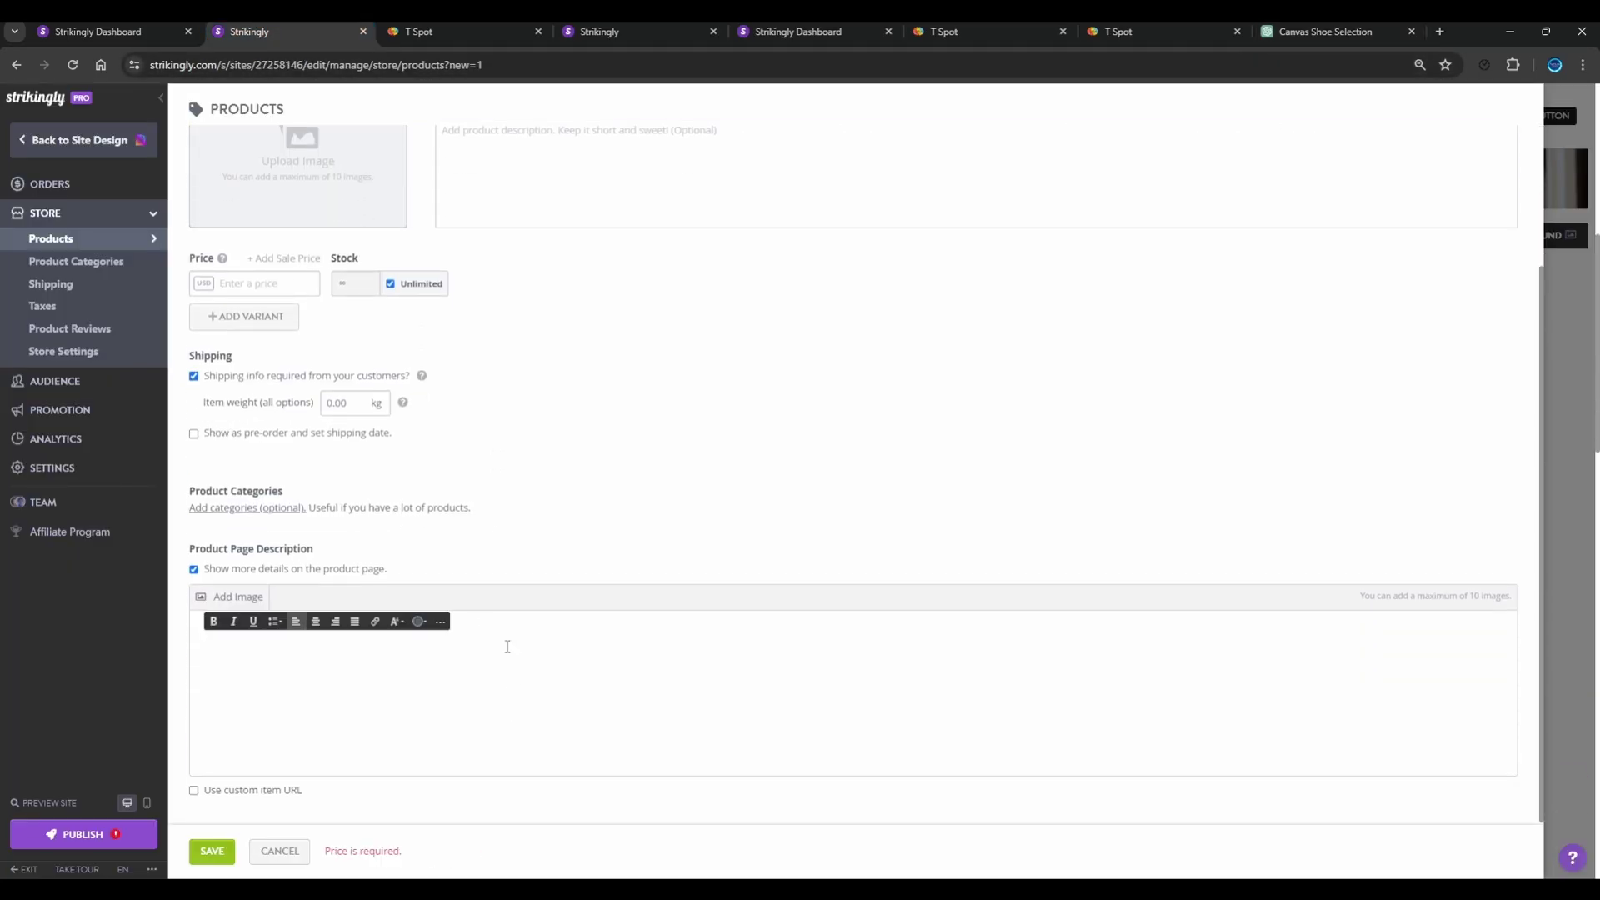
key("ctrl+v")
type("Pattern type: DTG graphic Style: Casual Features: Basic style Neckline: Round neck Length: Regular Sleeve length: Short sleeves Sleeve type: Regular sleeves Sheer: No Material composition: 95% polyester, 5% spandex Stretch: Slightly stretchy Care instructions: Machine wash cold. Tumble dry low. Imported Product measurements: S: bust 39 in, shoulder 16 in, sleeve length 7 in, length 25 in M: bust 41 in, shoulder 16 in, sleeve length 7 in, length 26 in L: bust 43 in, shoulder 17 in, sleeve length 8 in, length 27 in XL: bust 46 in, shoulder 17 in, sleeve length 8 in, length 28 in 2XL: bust 49 in, shoulder 18 in, sleeve length 9 in, length 28 in")
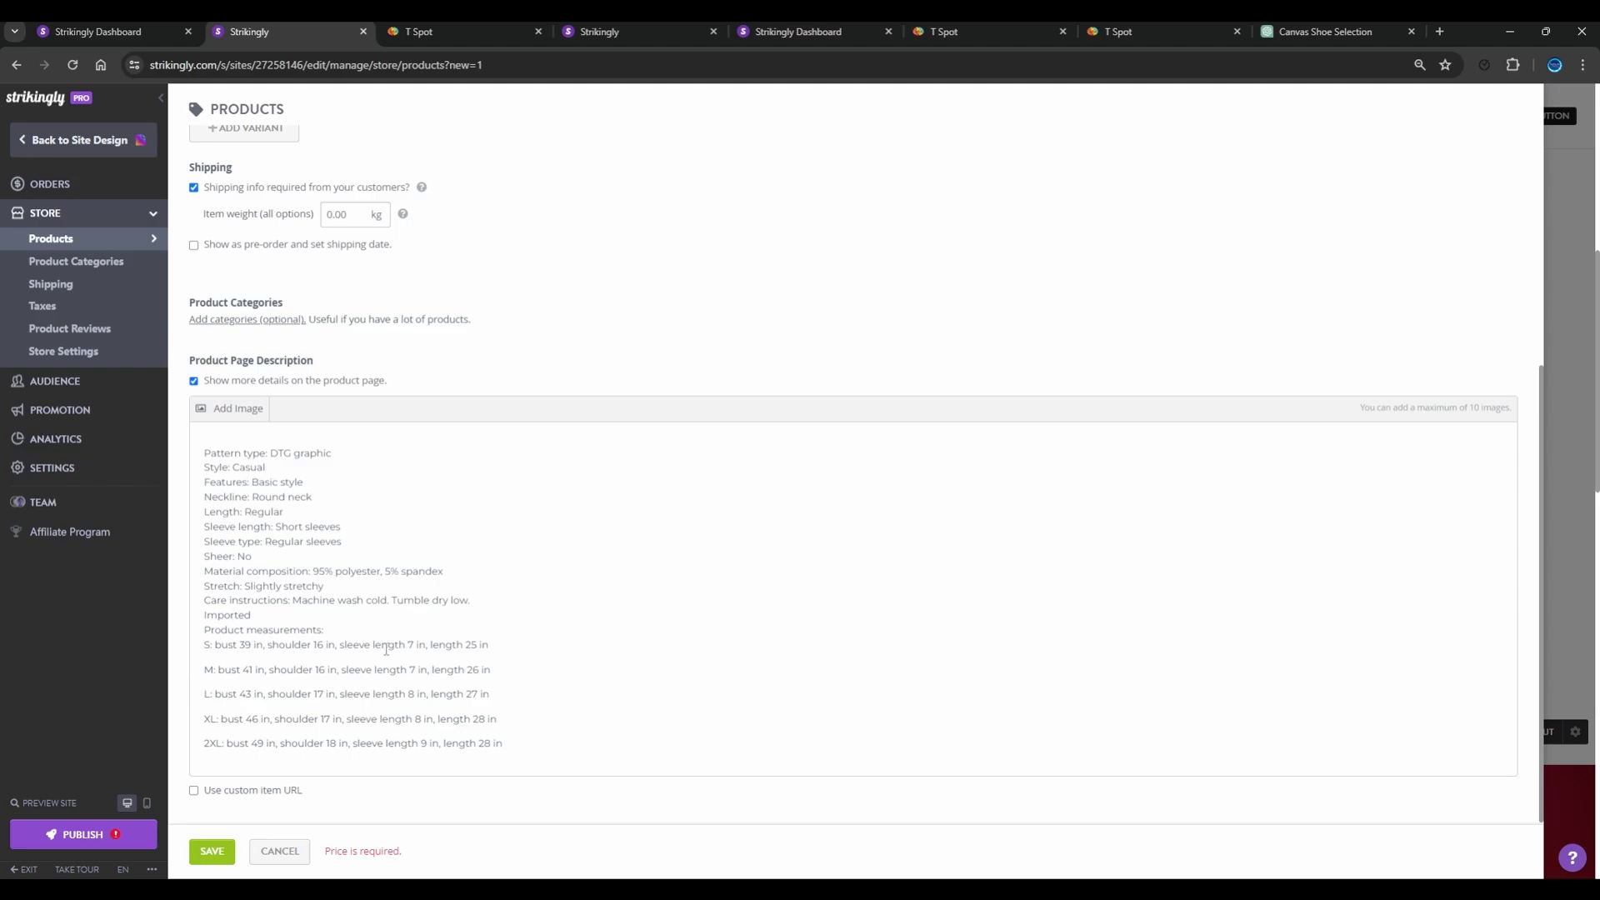
scroll(386, 649, "up", 5)
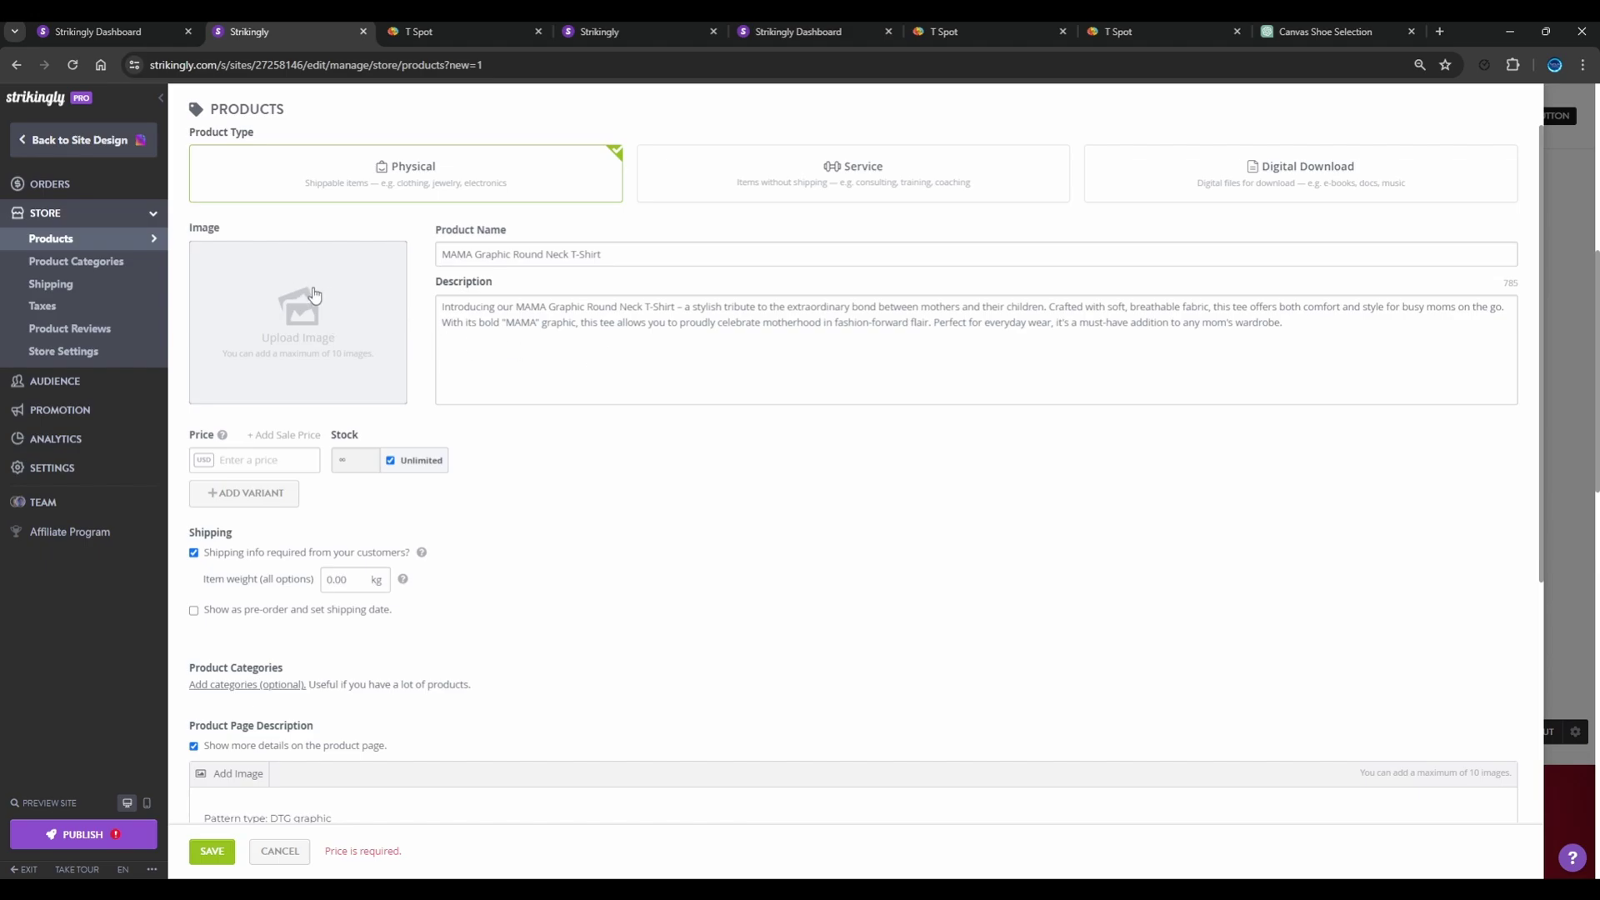
Add the uploaded front and back photos of the white "mama" T-shirt as product images, with the front as cover.
left_click(314, 294)
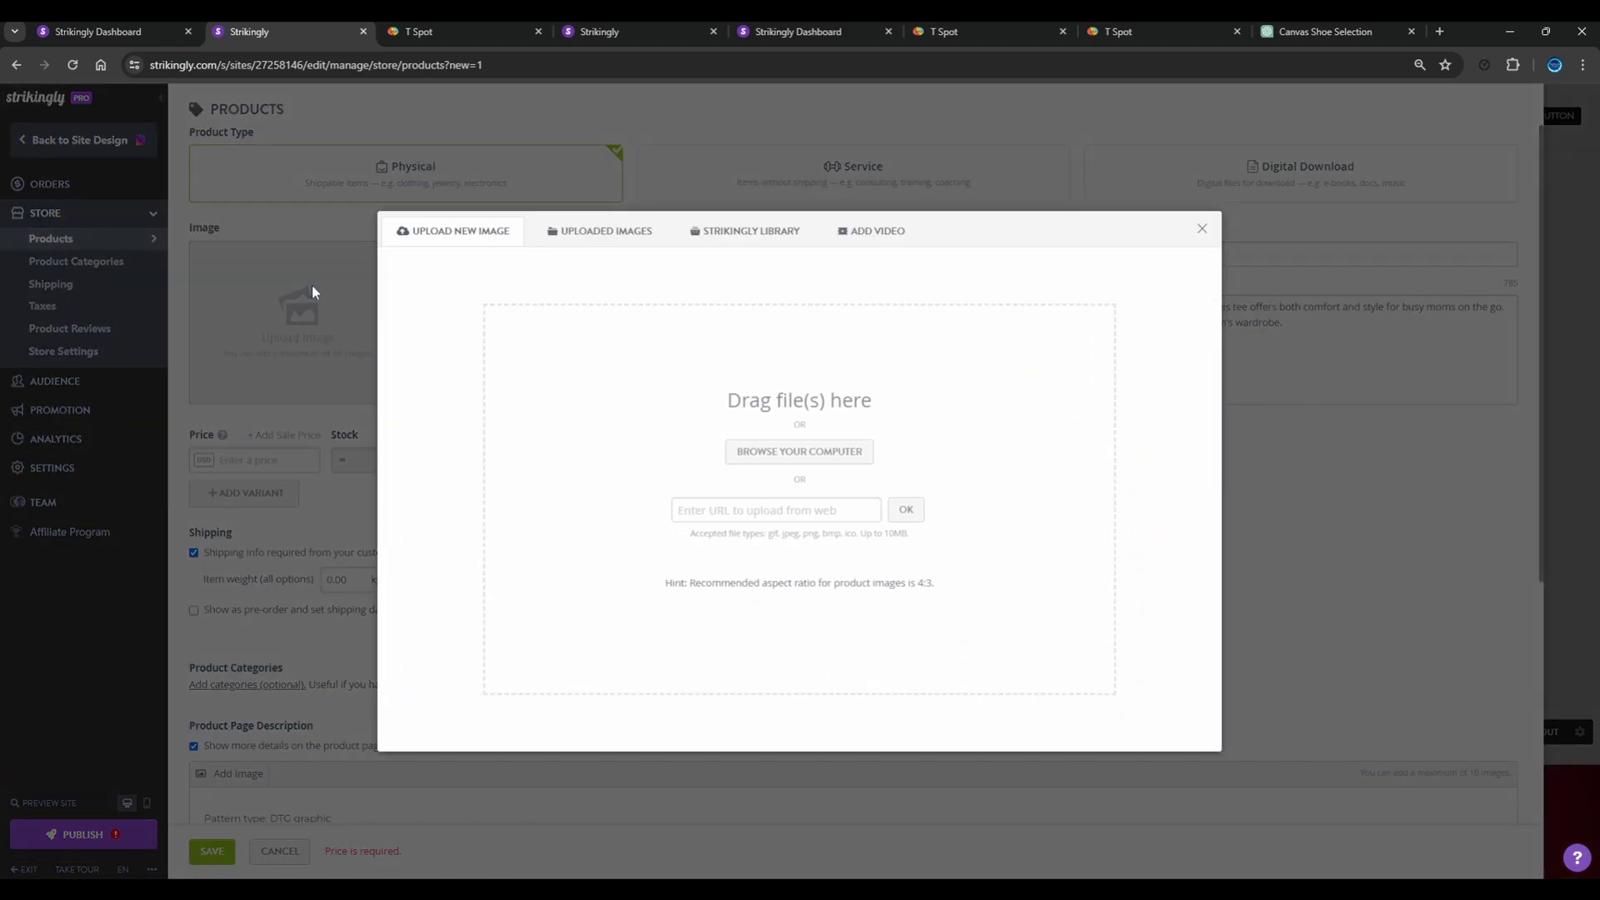
left_click(618, 236)
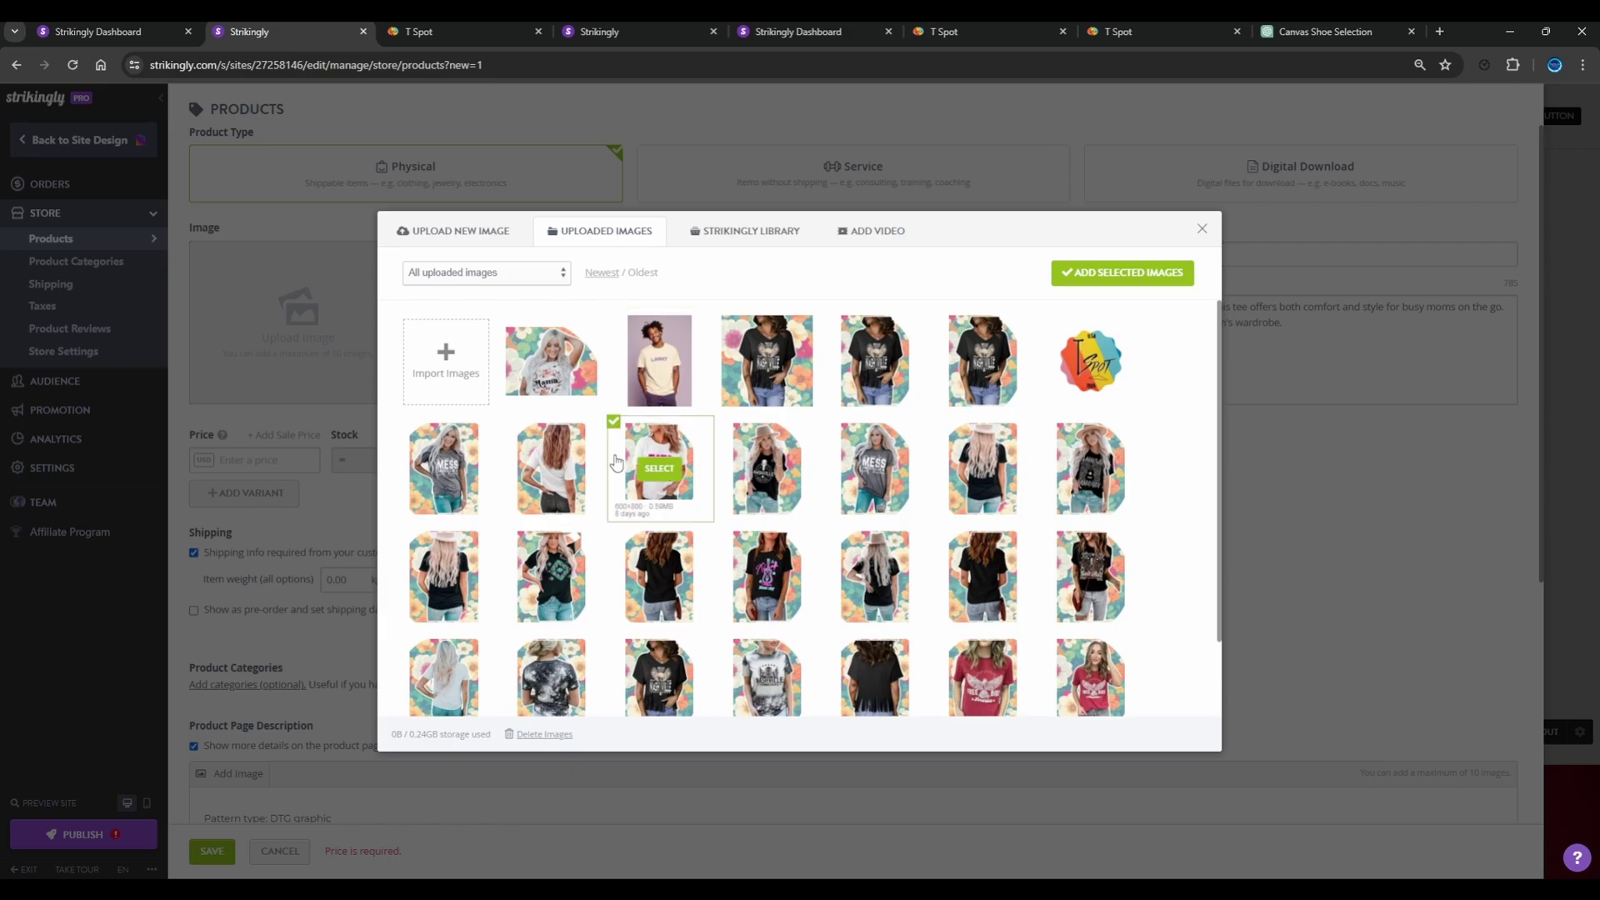
left_click(667, 467)
left_click(554, 468)
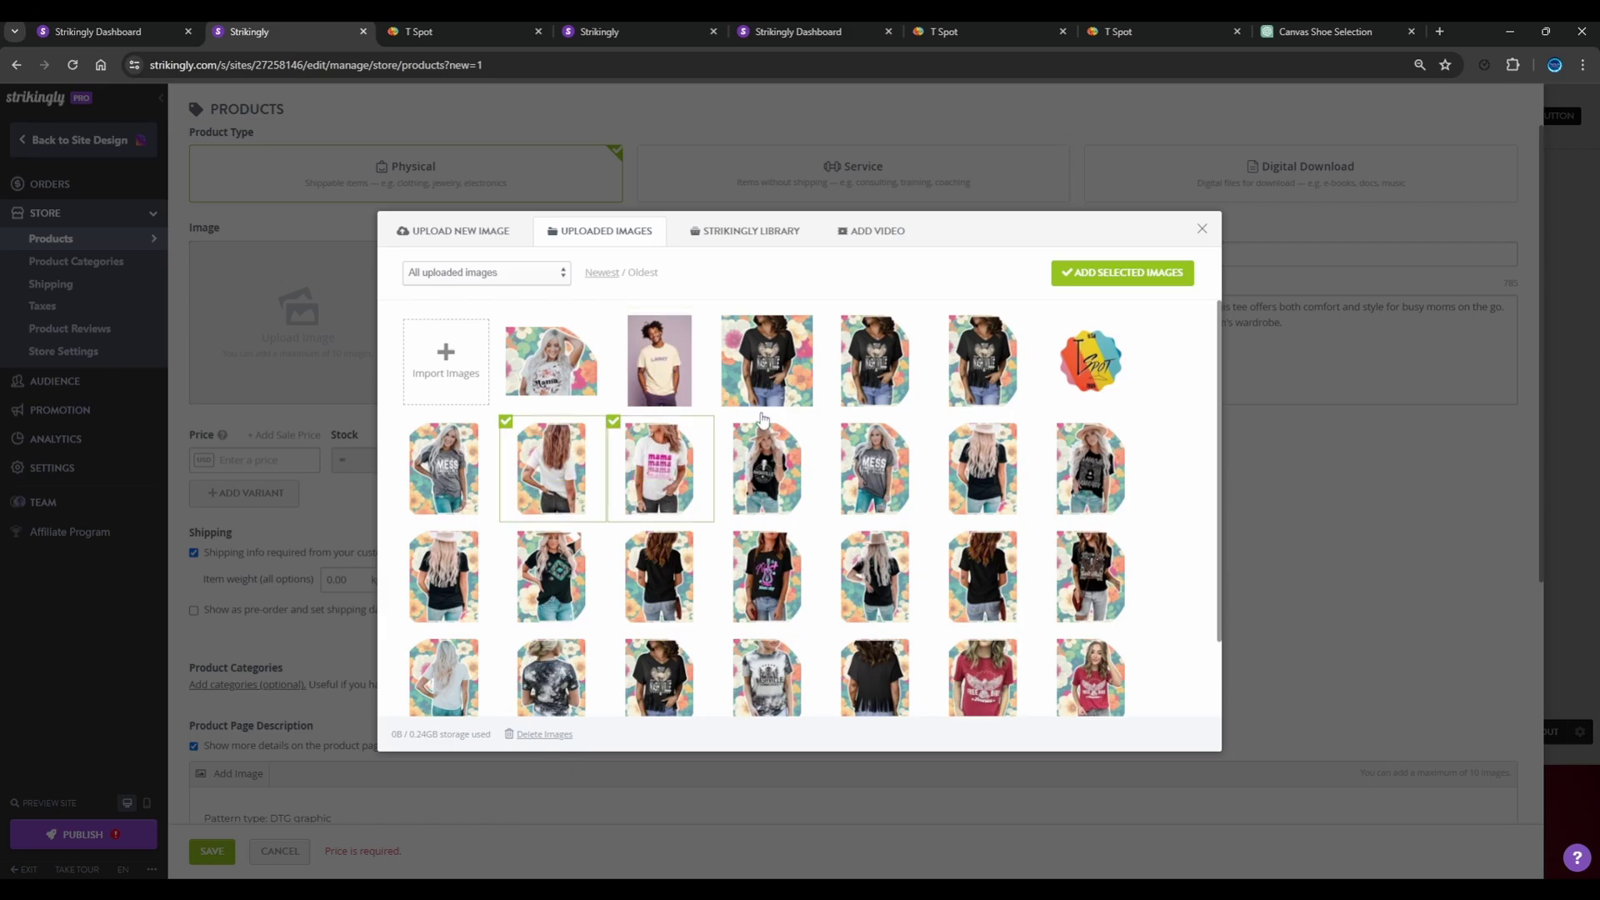
left_click(1087, 275)
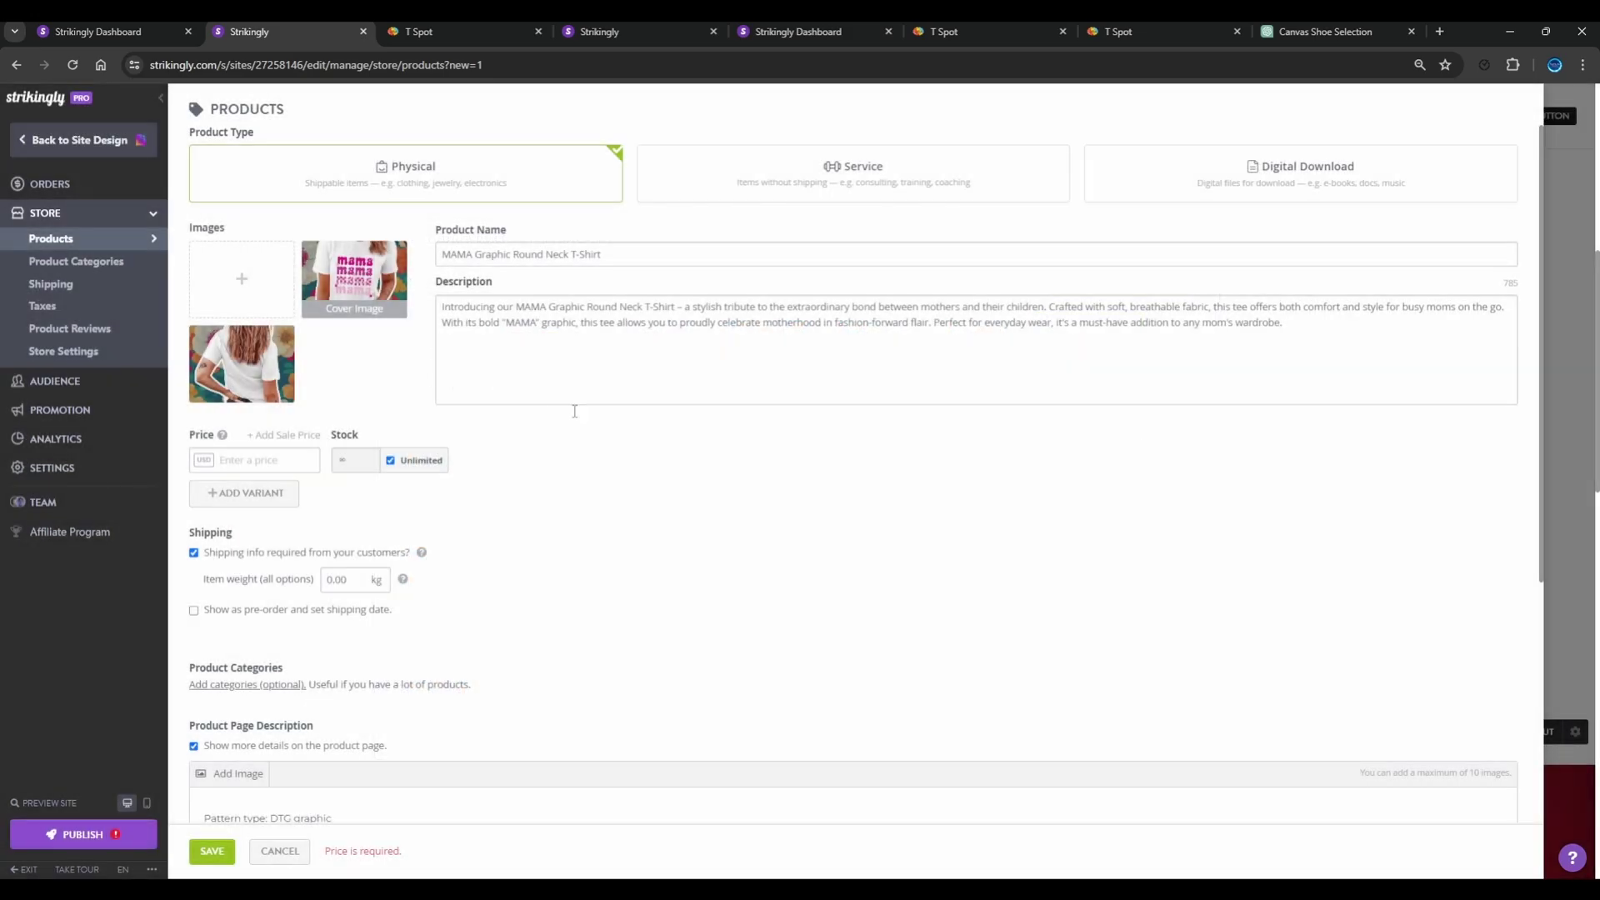
Set the product's item weight to 0.30 kg for shipping.
scroll(605, 465, "down", 1)
scroll(605, 465, "down", 3)
scroll(432, 406, "up", 2)
double_click(345, 422)
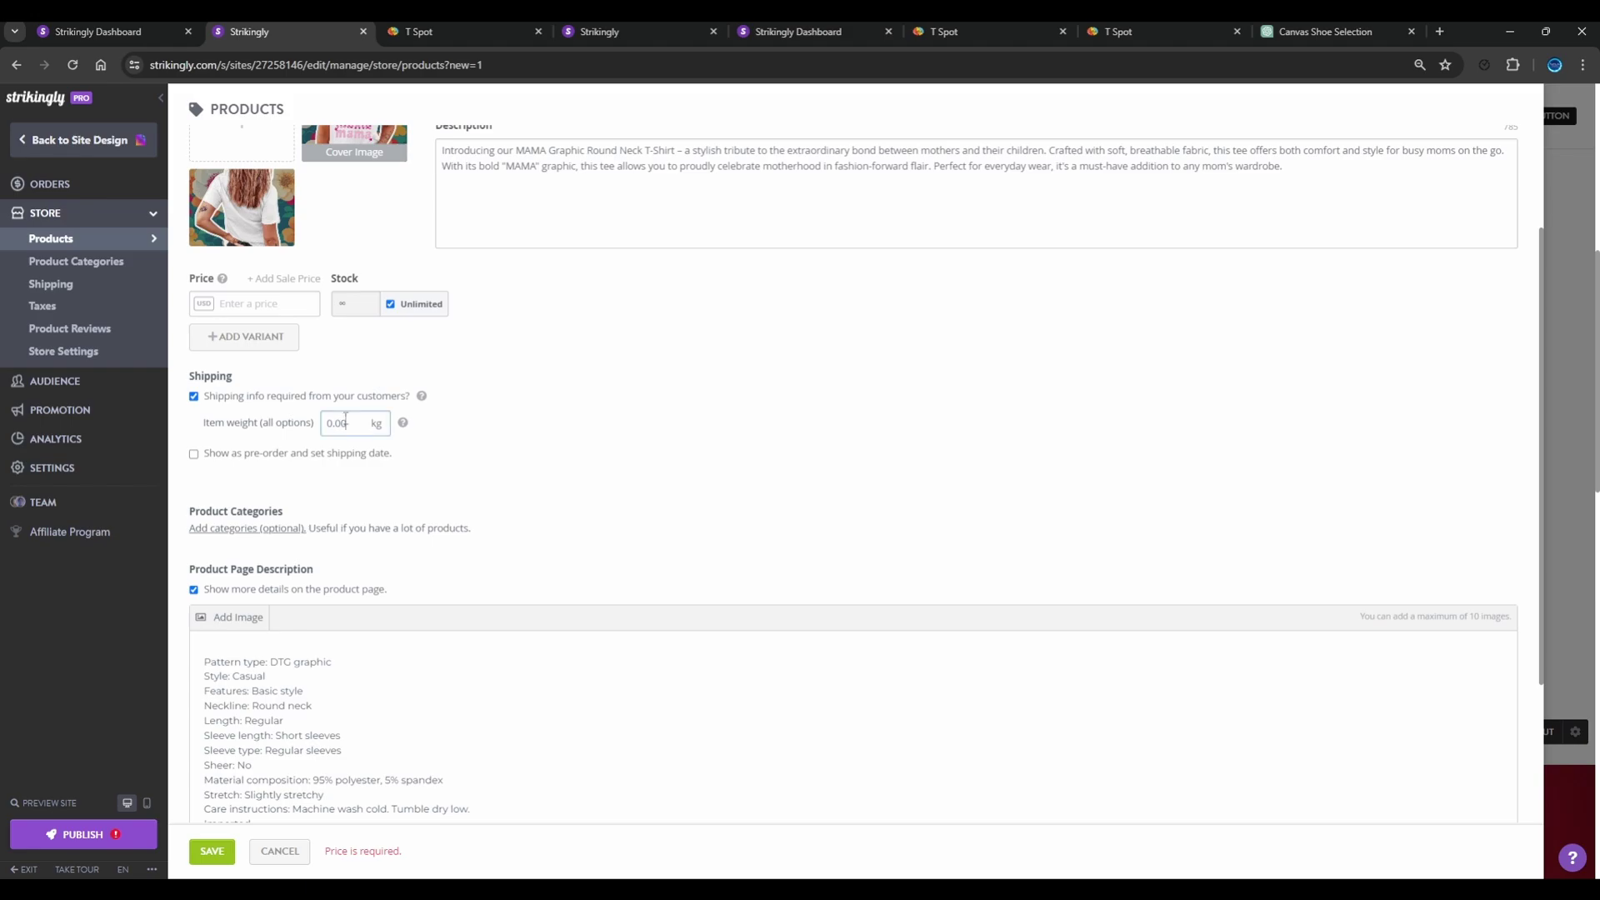
type("0.30")
Set the product's price to 28 USD and limit its stock to 10.
scroll(350, 333, "up", 1)
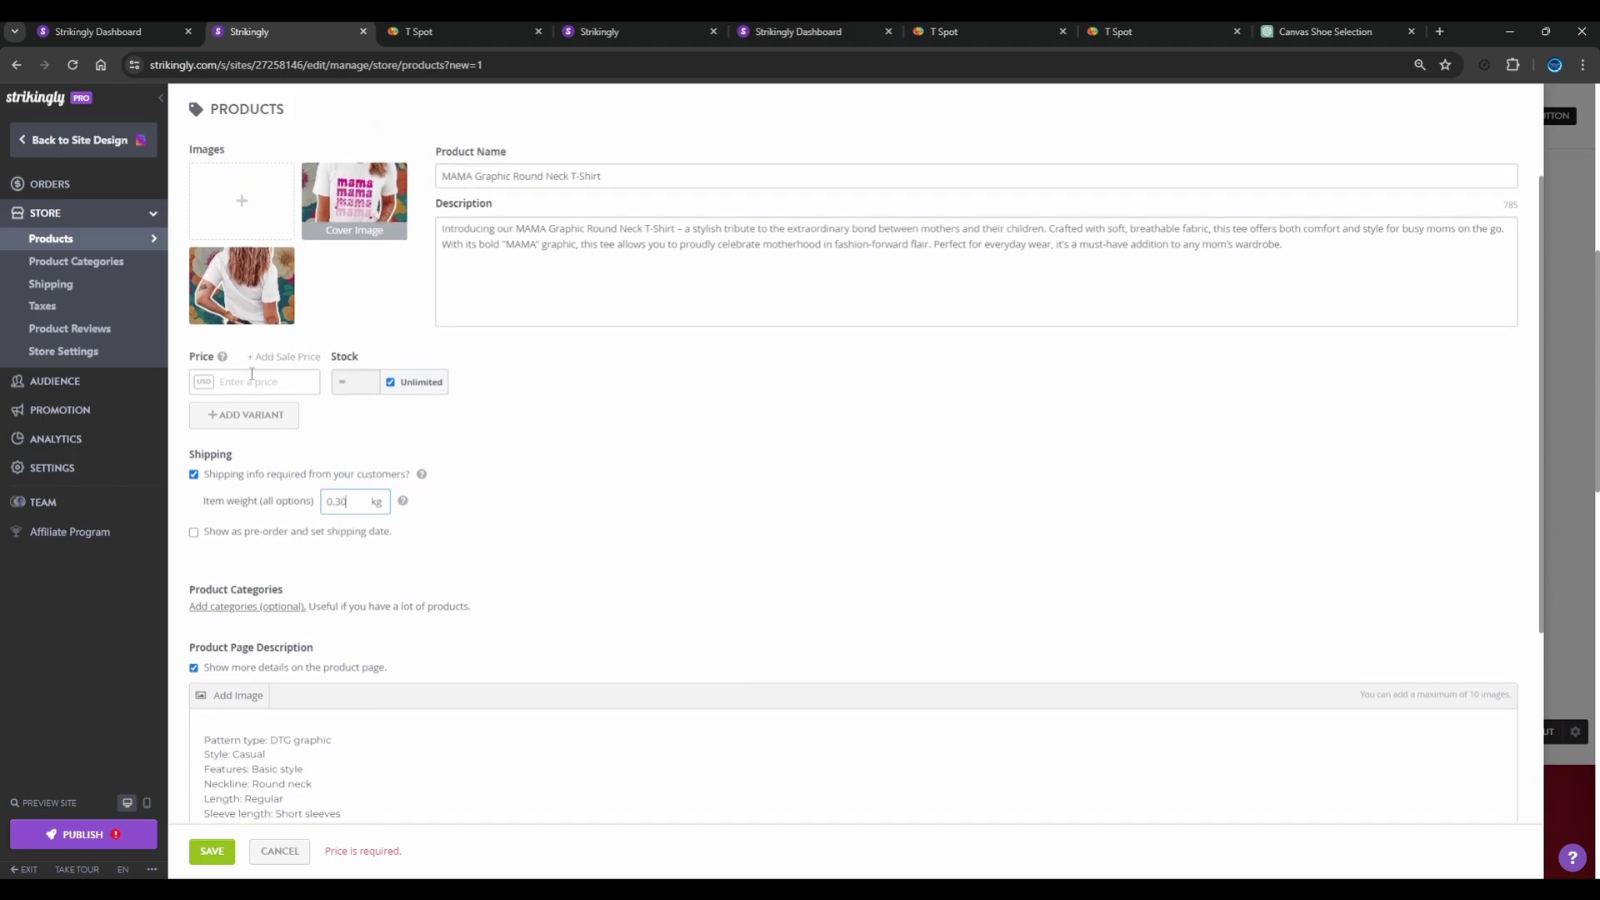
left_click(250, 386)
type("28")
left_click(635, 471)
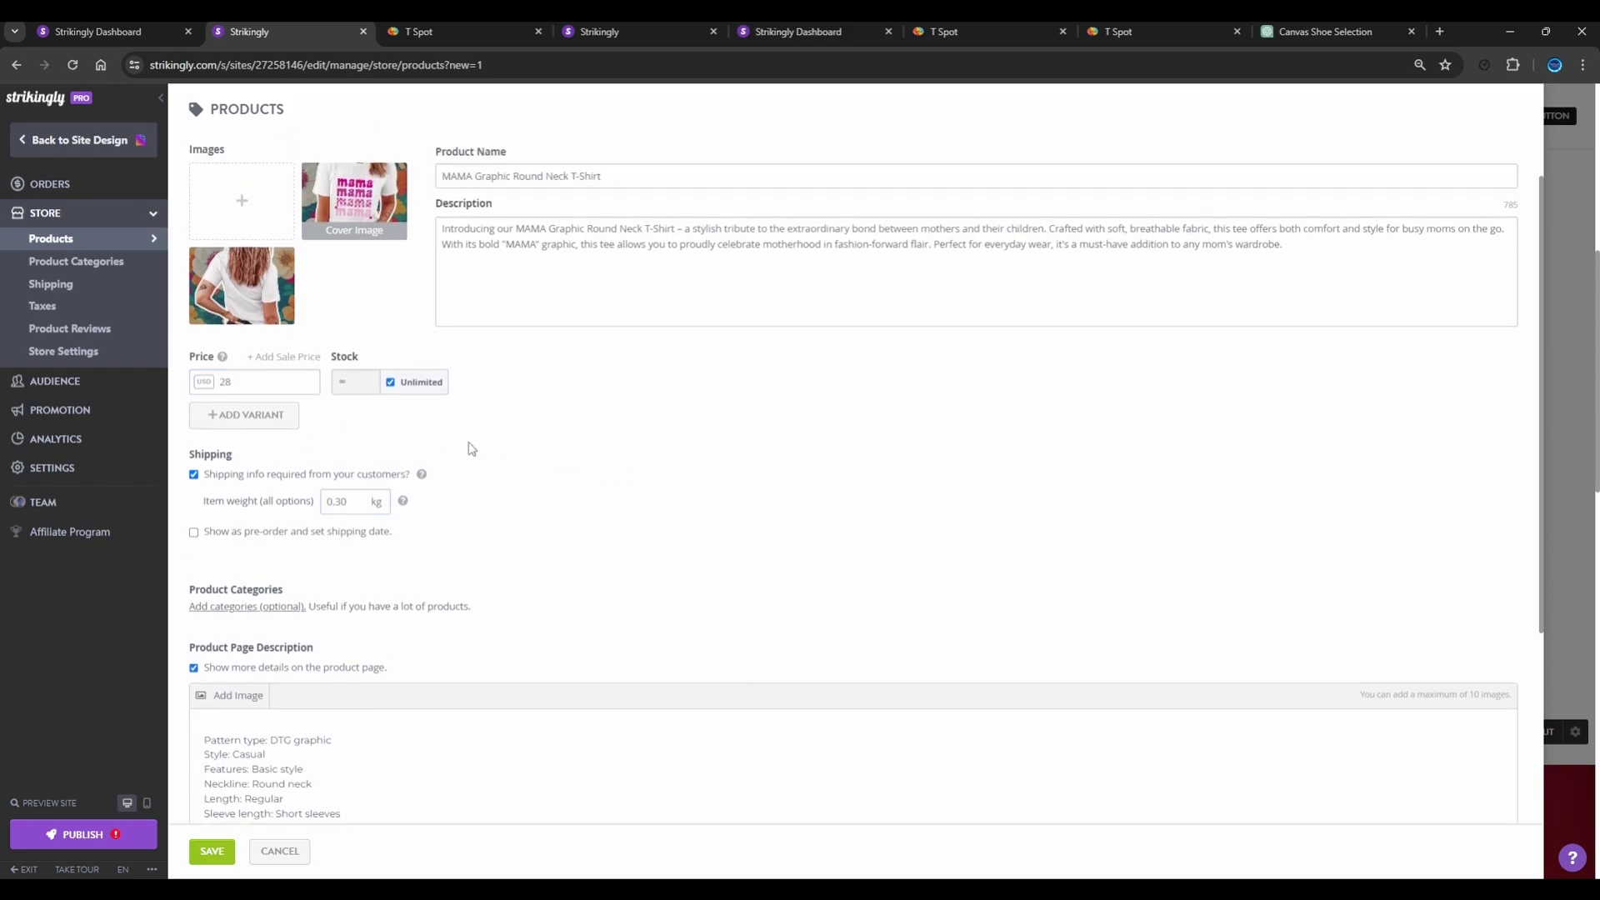
left_click(410, 388)
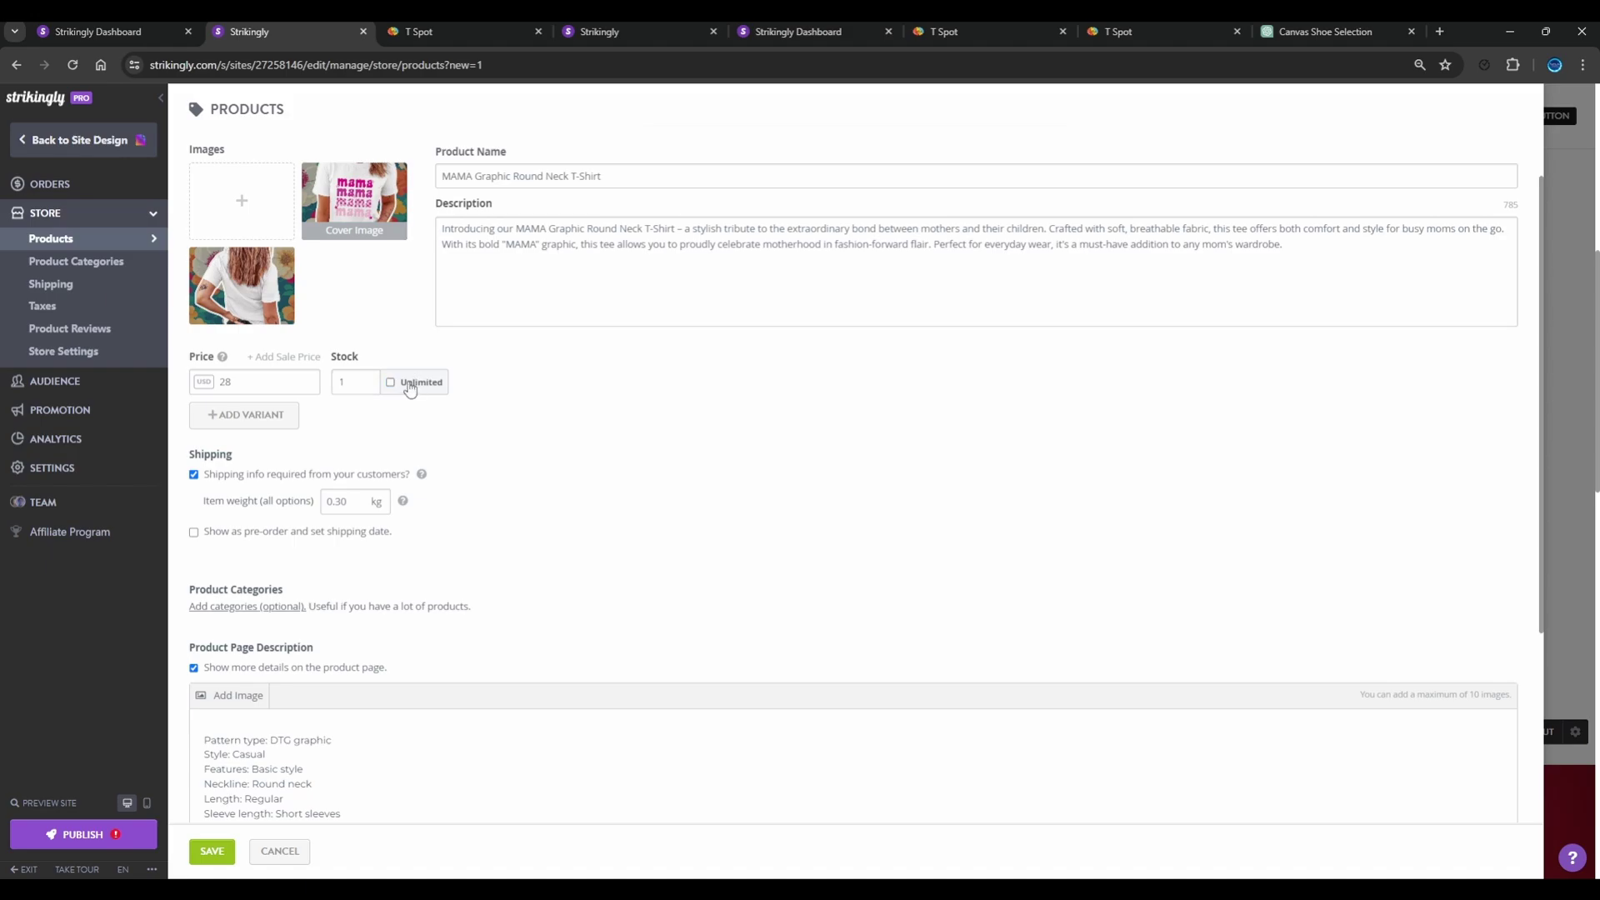
left_click(361, 379)
type("0")
Add variants to the product through option combinations, defining a Size option with the choices S, M, L, XL and XXL.
left_click(244, 419)
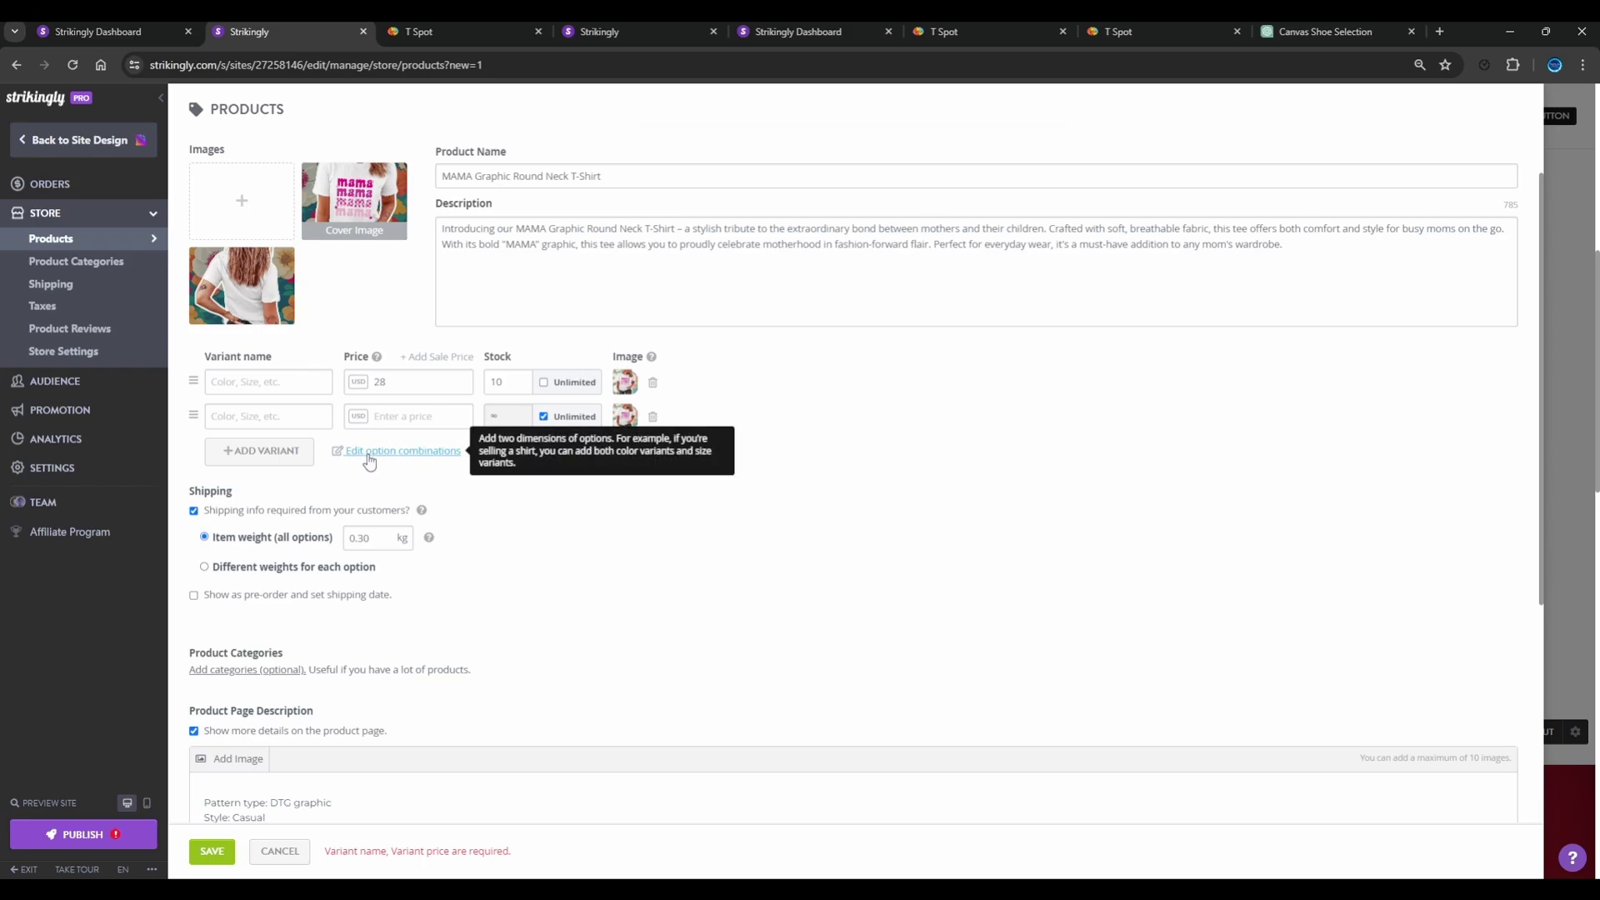
left_click(405, 452)
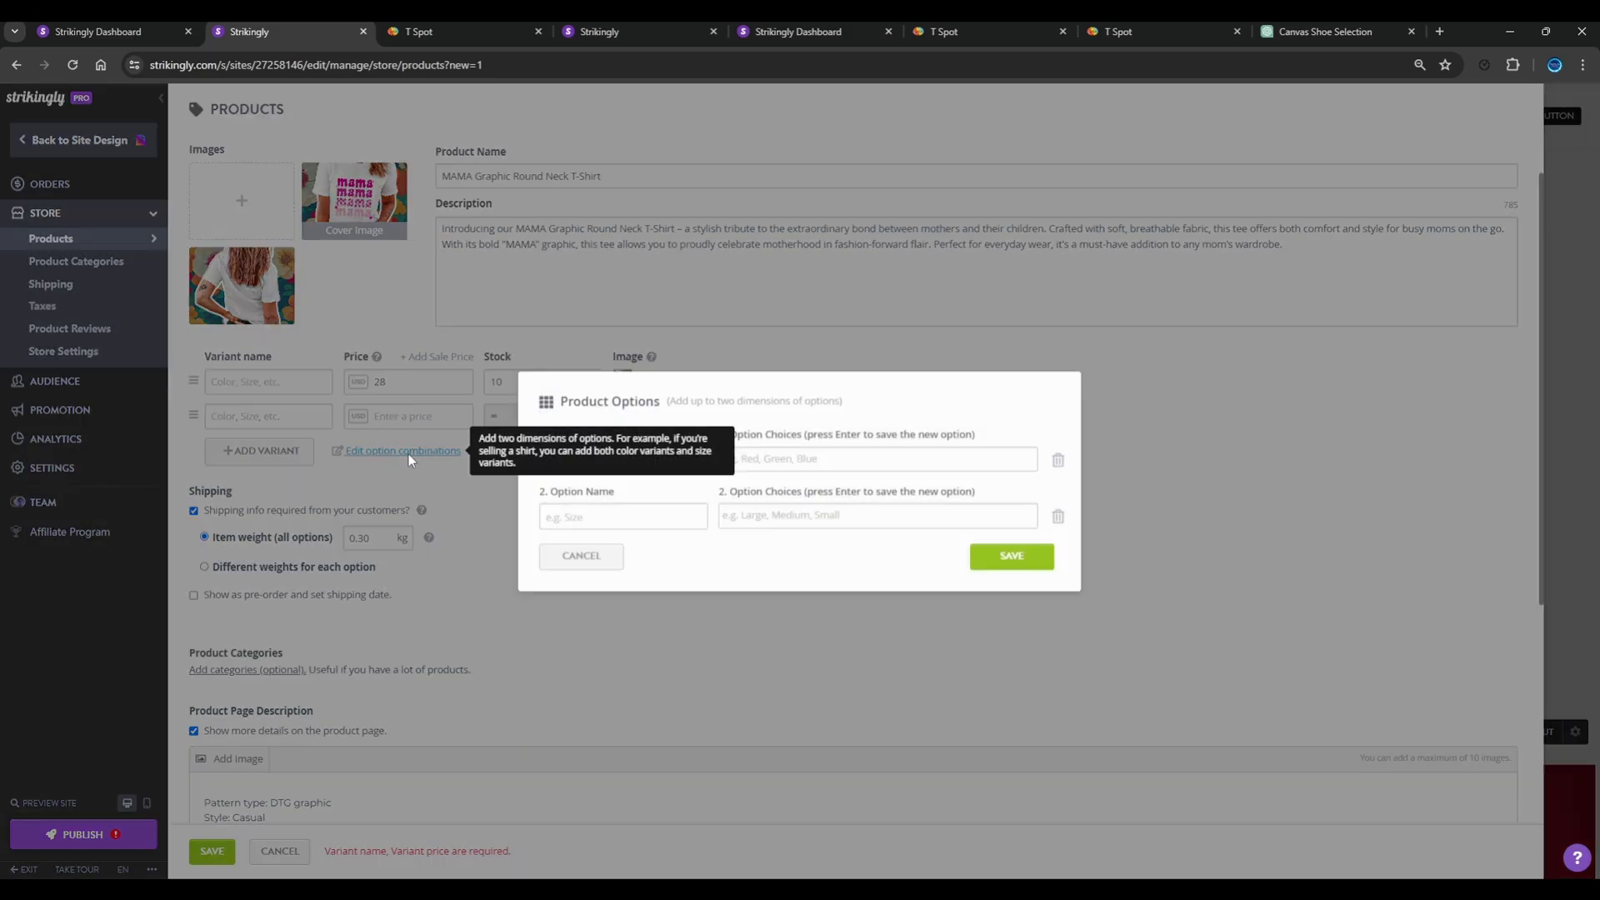
left_click(592, 460)
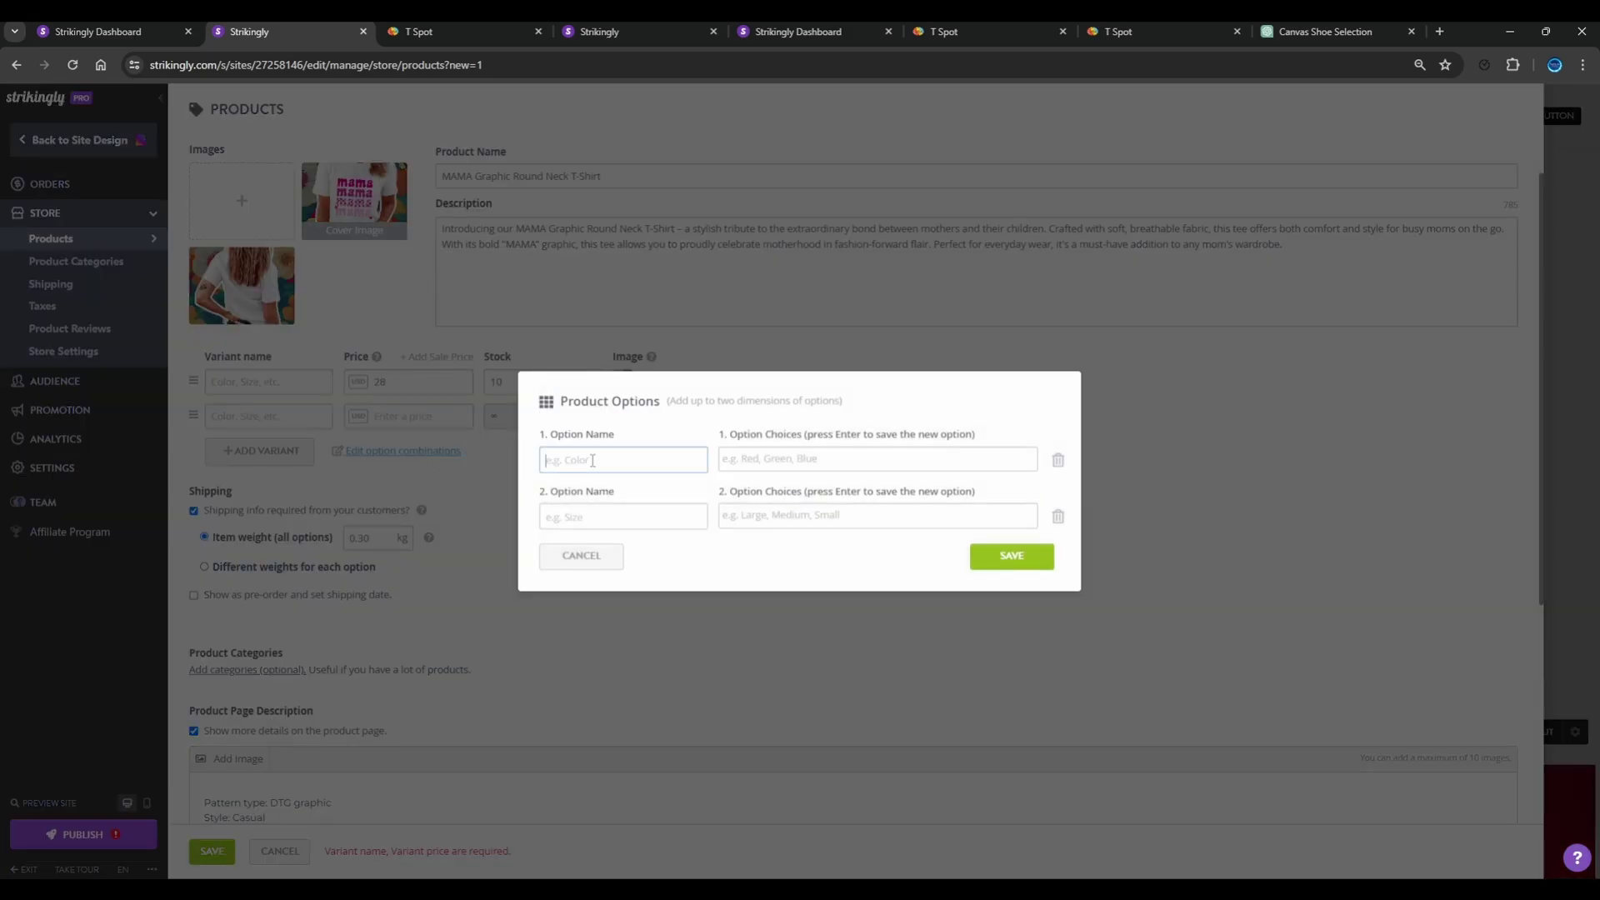
type("Size")
key("Tab")
type("S")
key("Return")
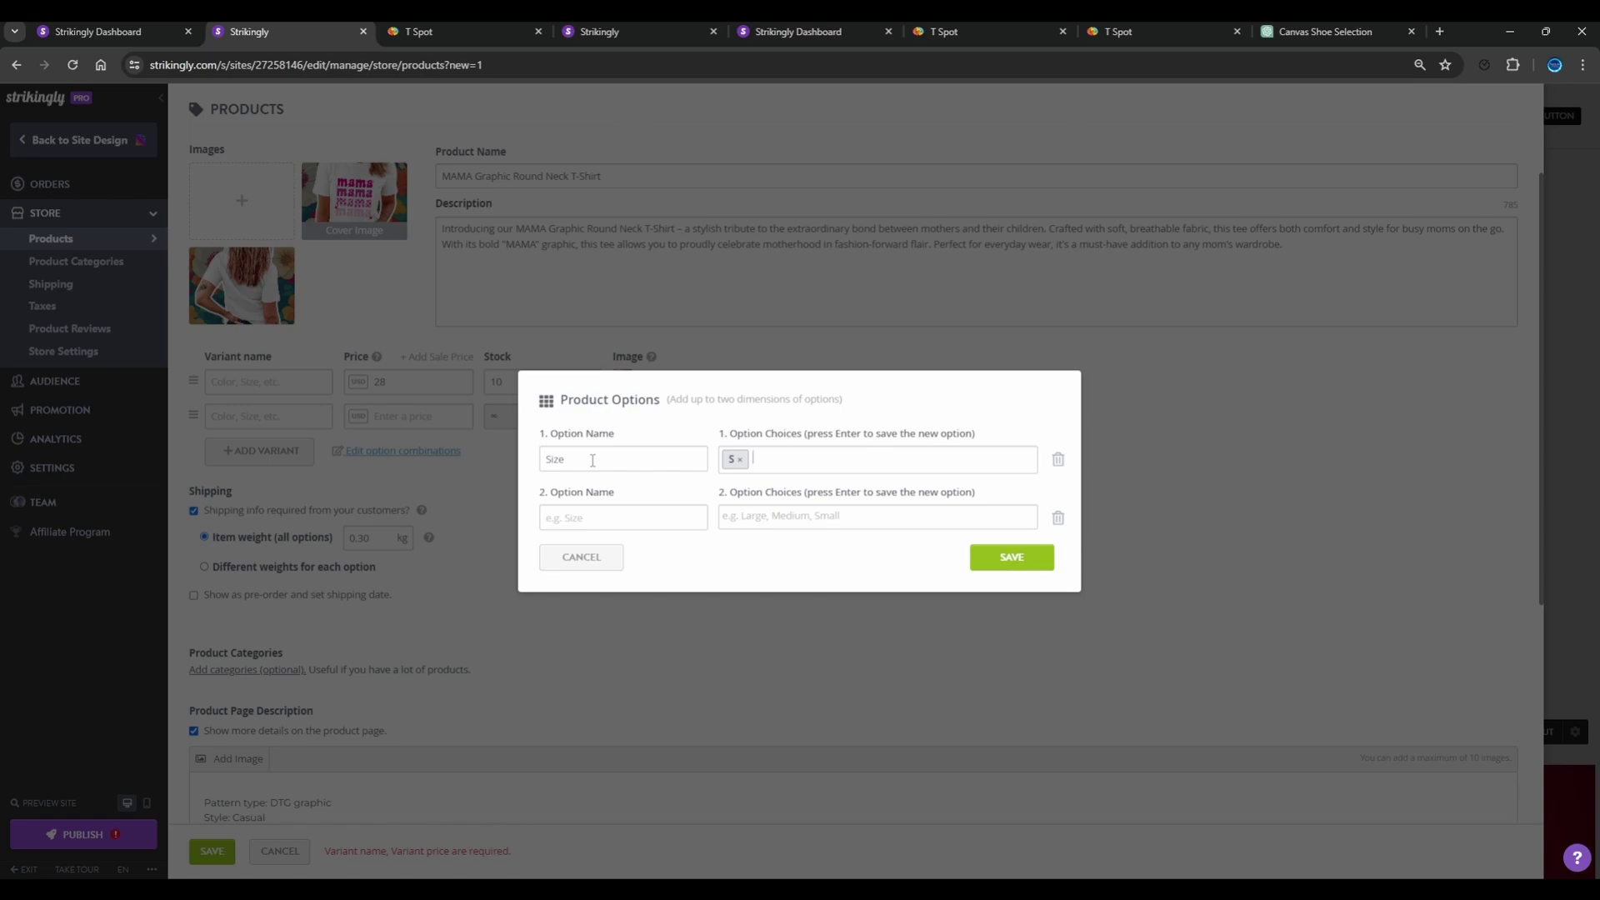
type("M")
key("Return")
type("L")
key("Return")
type("XL")
key("Return")
type("XXL")
Add a second product option named Color with the choice White, and save the option combinations.
left_click(614, 514)
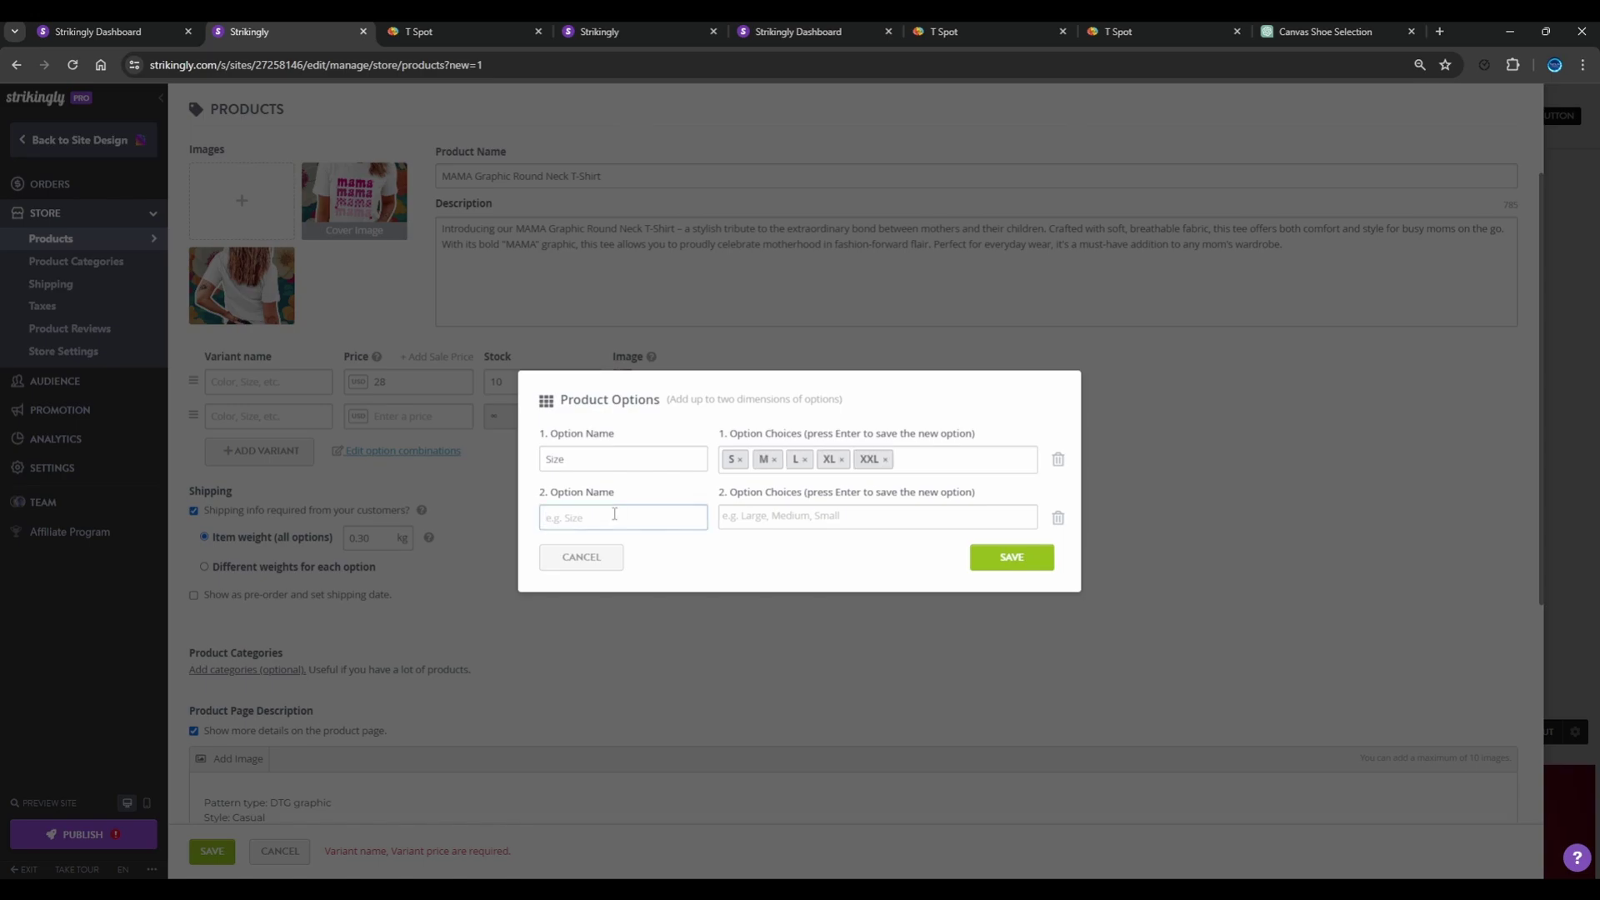
type("Color")
key("Tab")
type("White")
key("Return")
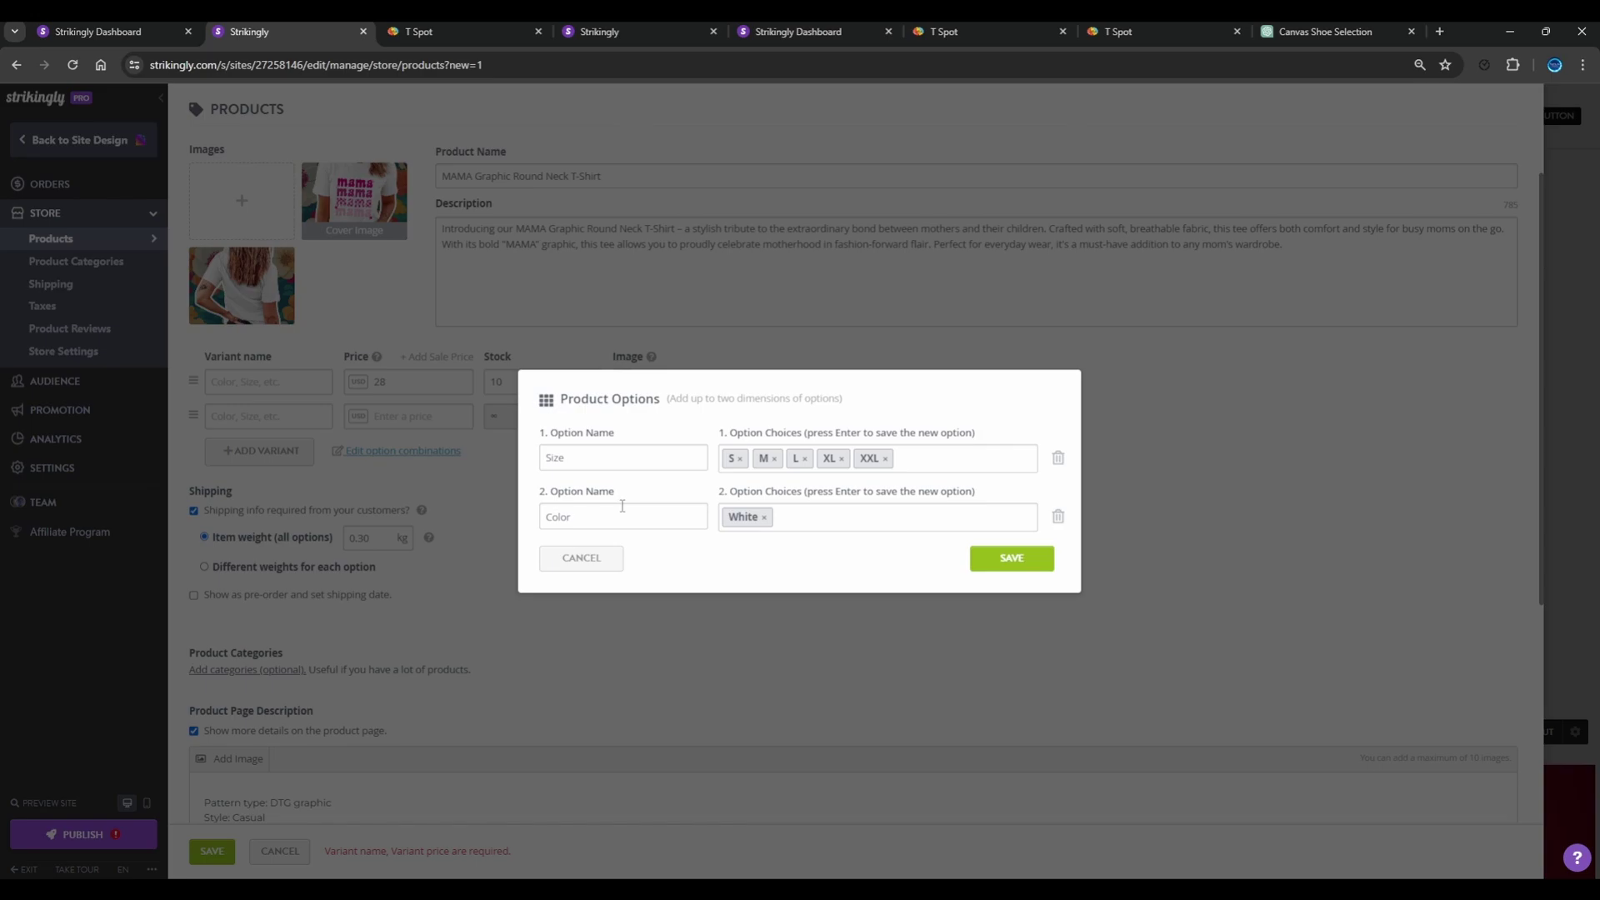
left_click(1004, 560)
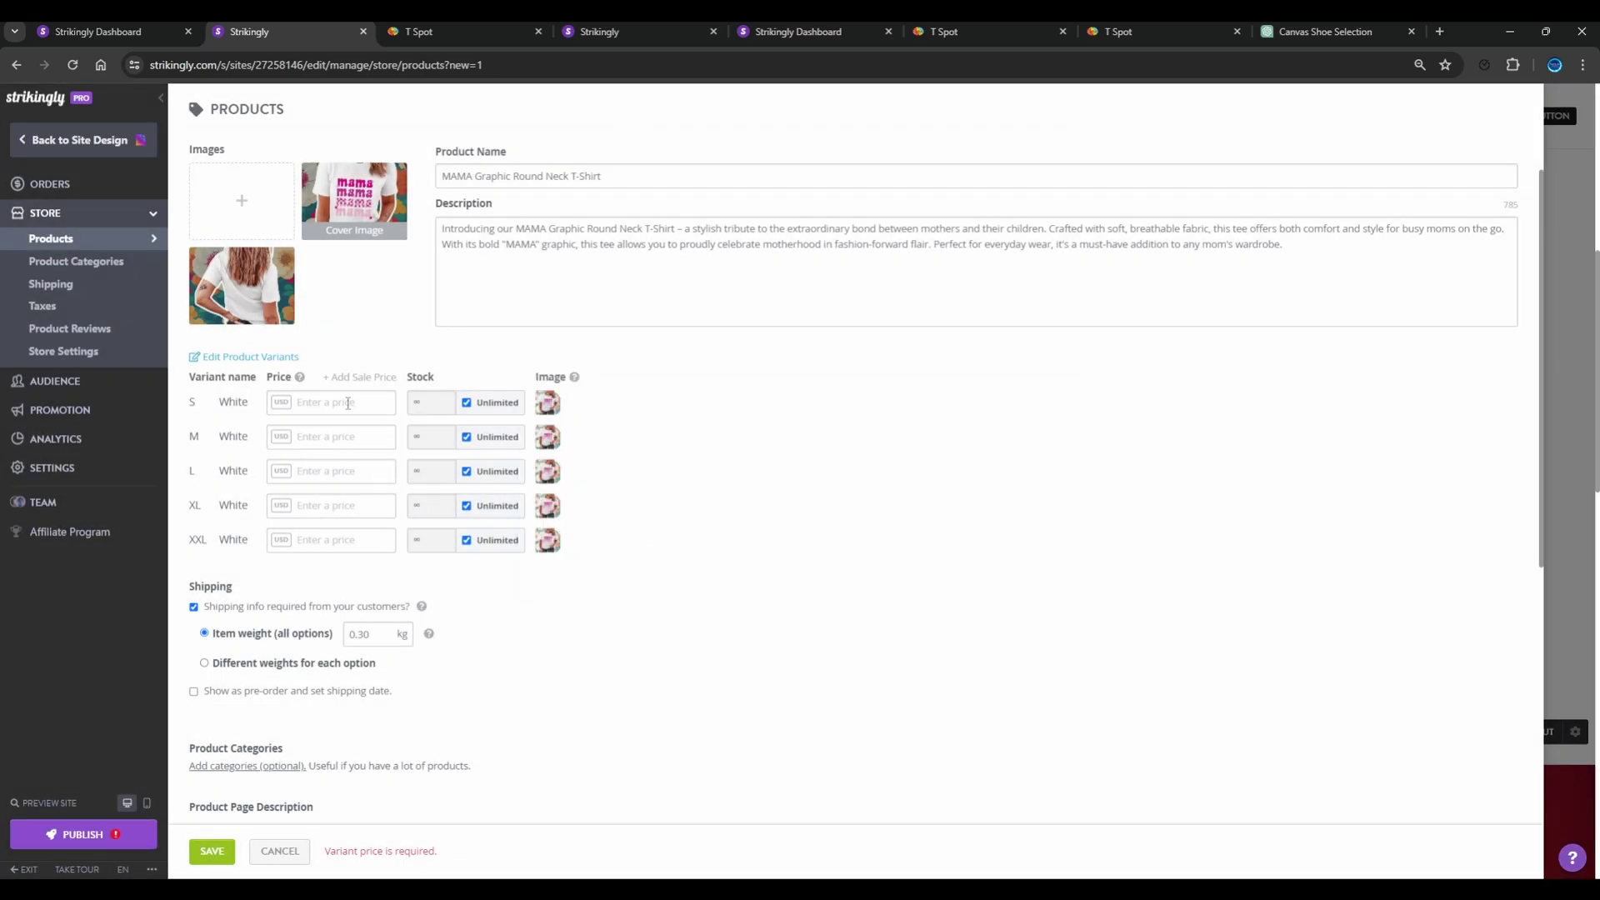
Set the price of all five size variants, S to XXL in White, to 28 USD.
left_click(340, 403)
type("28")
left_click(302, 439)
type("28")
left_click(301, 473)
type("28")
left_click(305, 505)
type("28")
left_click(306, 541)
type("28")
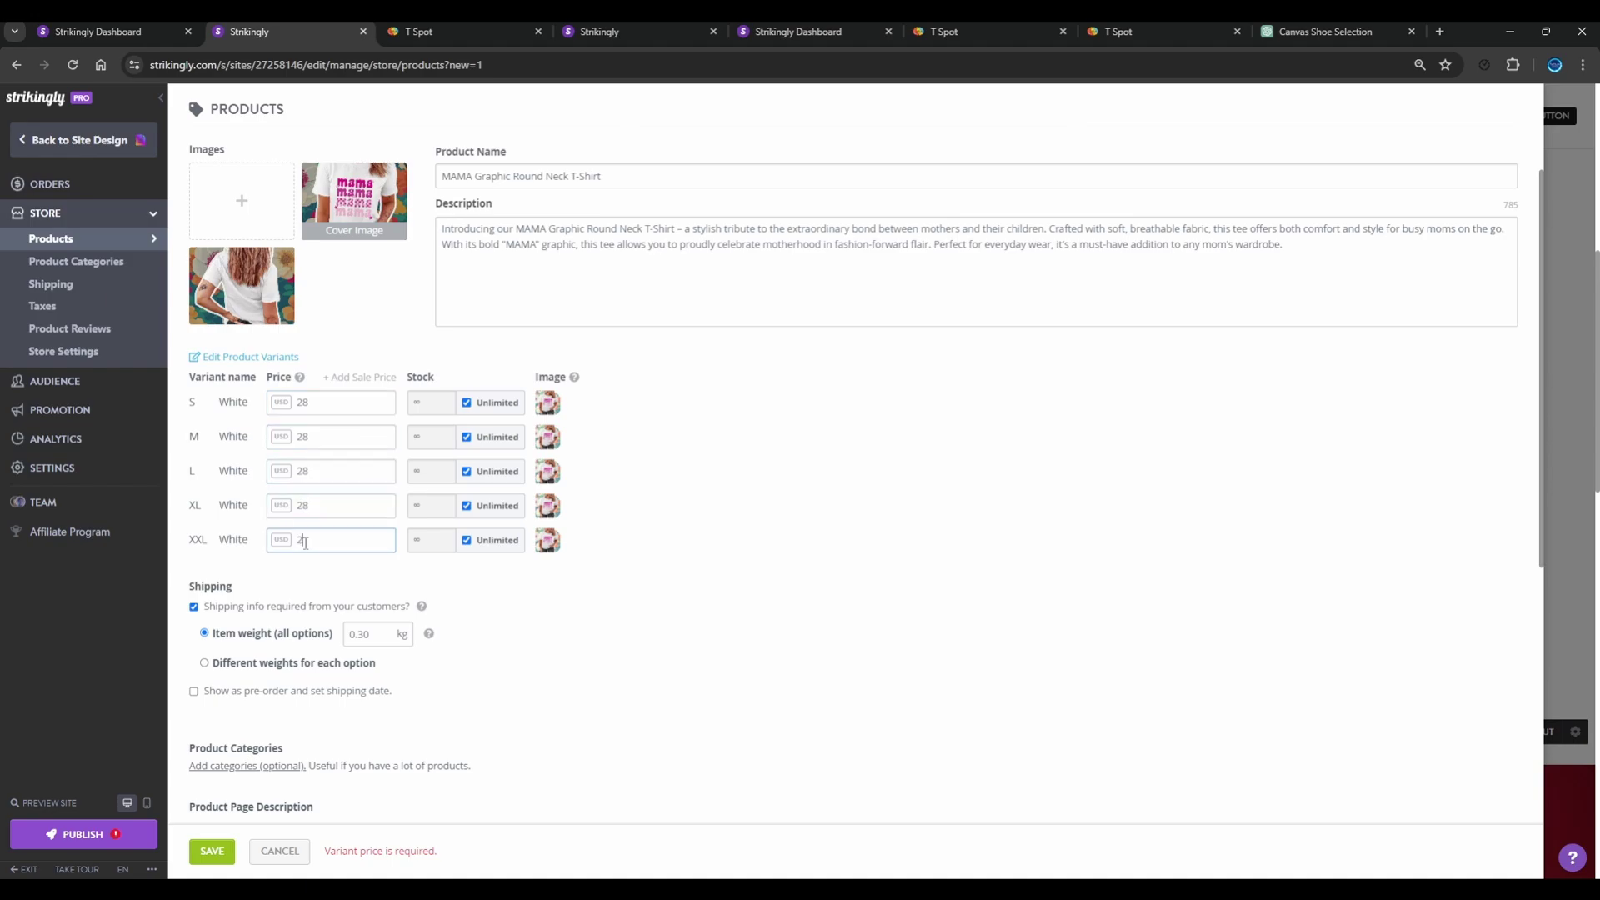
Turn off unlimited stock for all five size variants and set the stock of each to 10.
left_click(467, 403)
left_click(487, 437)
left_click(485, 471)
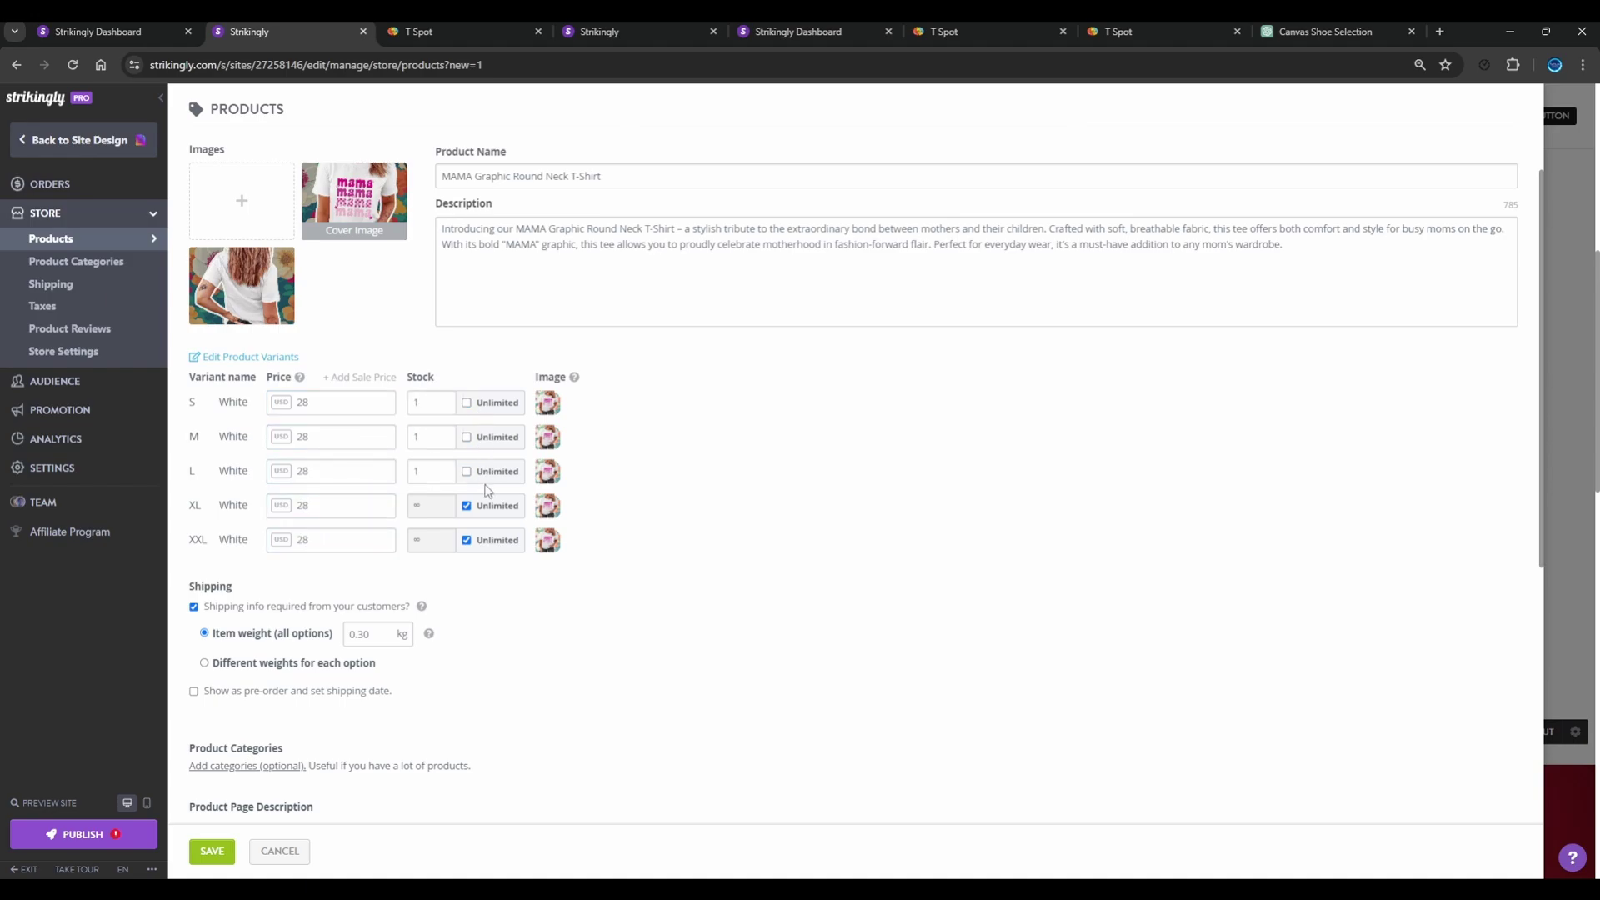
left_click(483, 506)
left_click(480, 540)
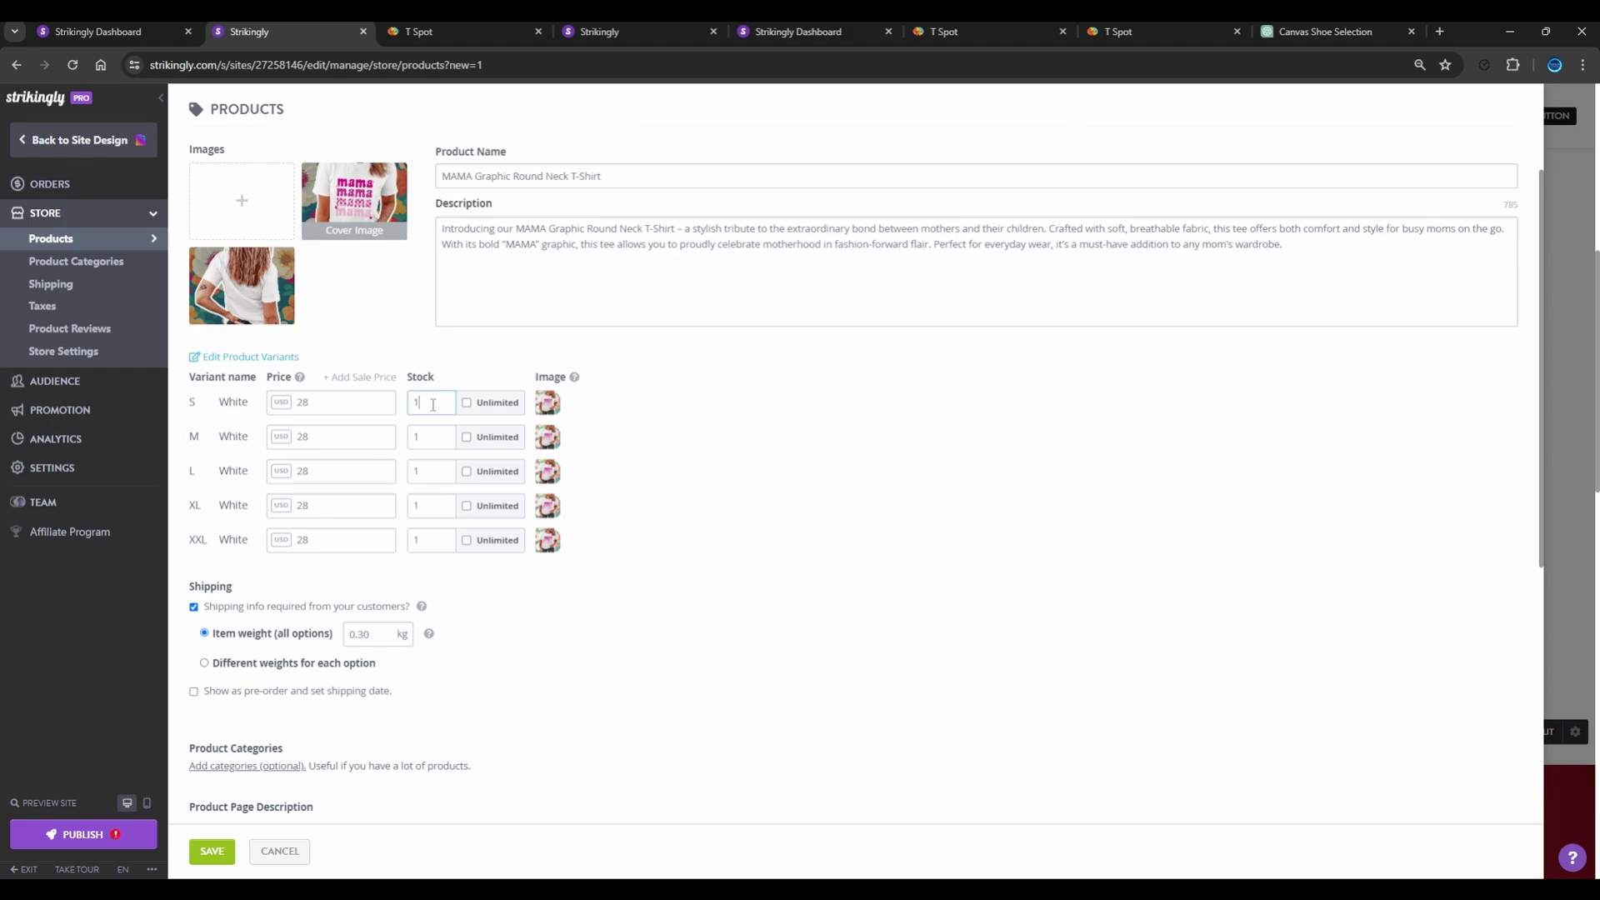
type("0")
left_click(432, 435)
type("0")
left_click(426, 474)
type("0")
left_click(439, 510)
type("0")
left_click(442, 546)
type("0")
Check the completed product form and save the MAMA Graphic Round Neck T-Shirt.
scroll(492, 636, "down", 3)
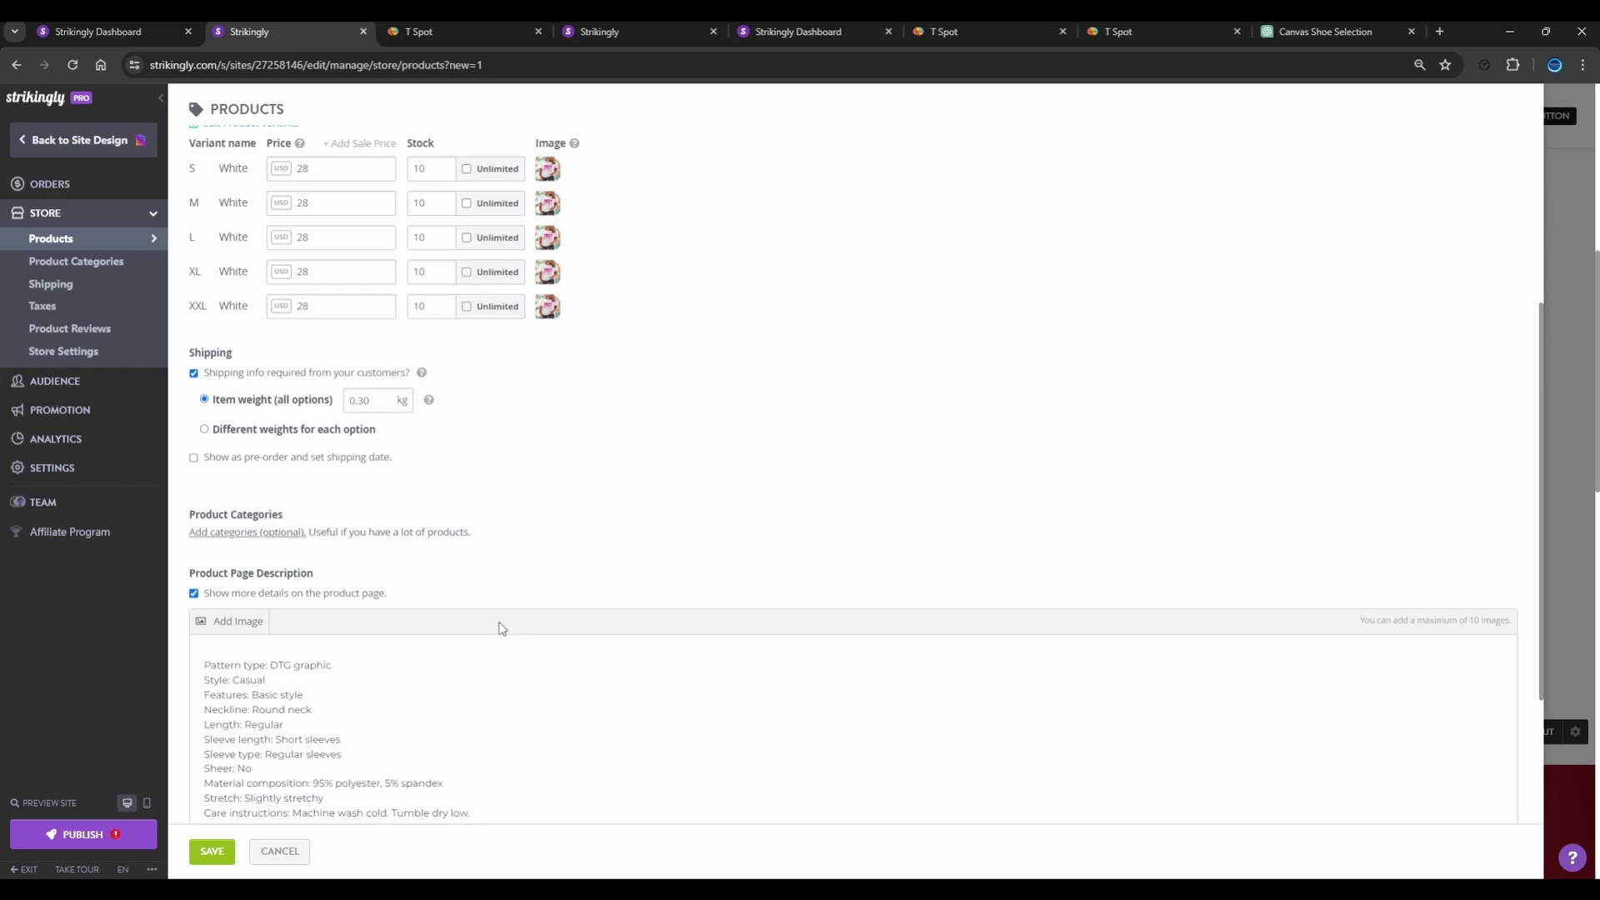
scroll(502, 627, "up", 4)
scroll(501, 628, "down", 6)
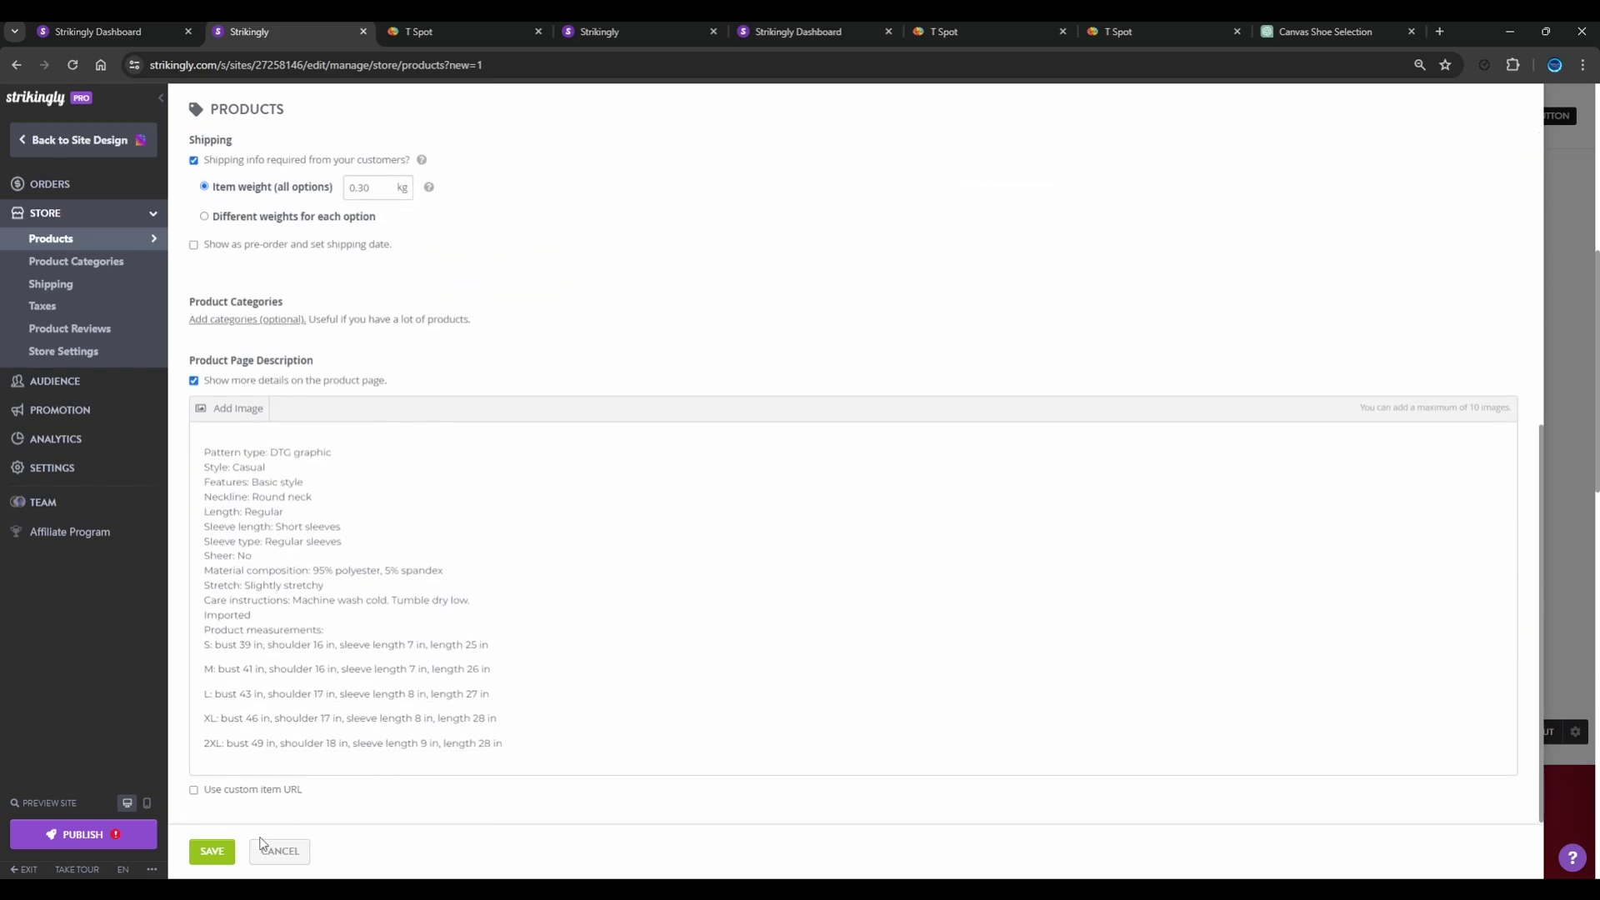
left_click(211, 851)
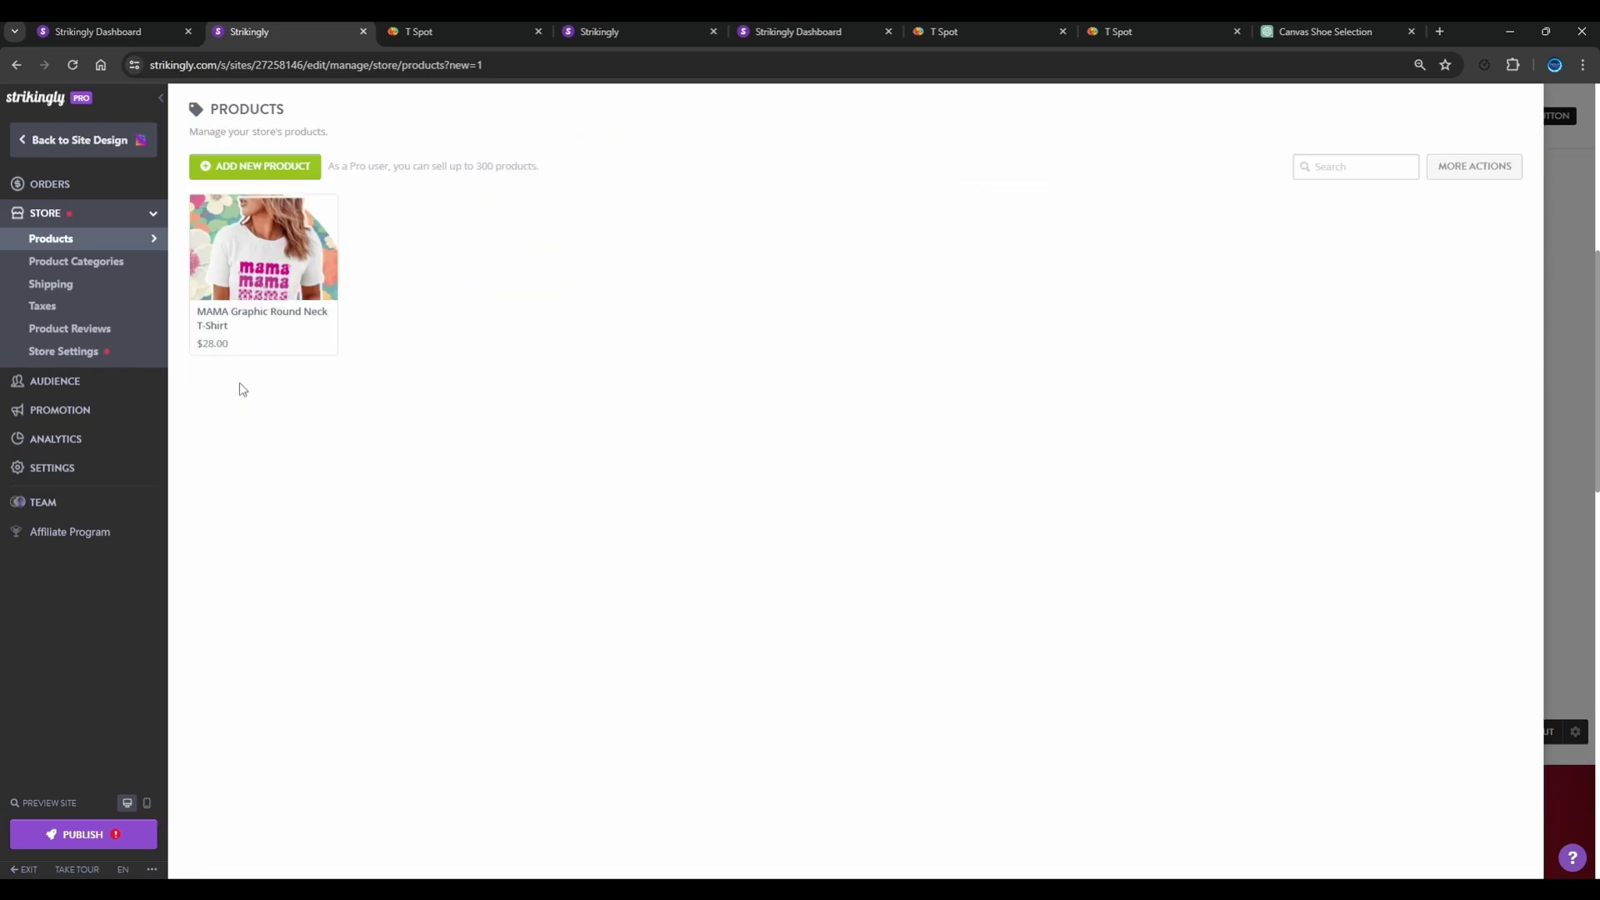
Create three product categories named "on White", "on Black" and "Others".
left_click(79, 263)
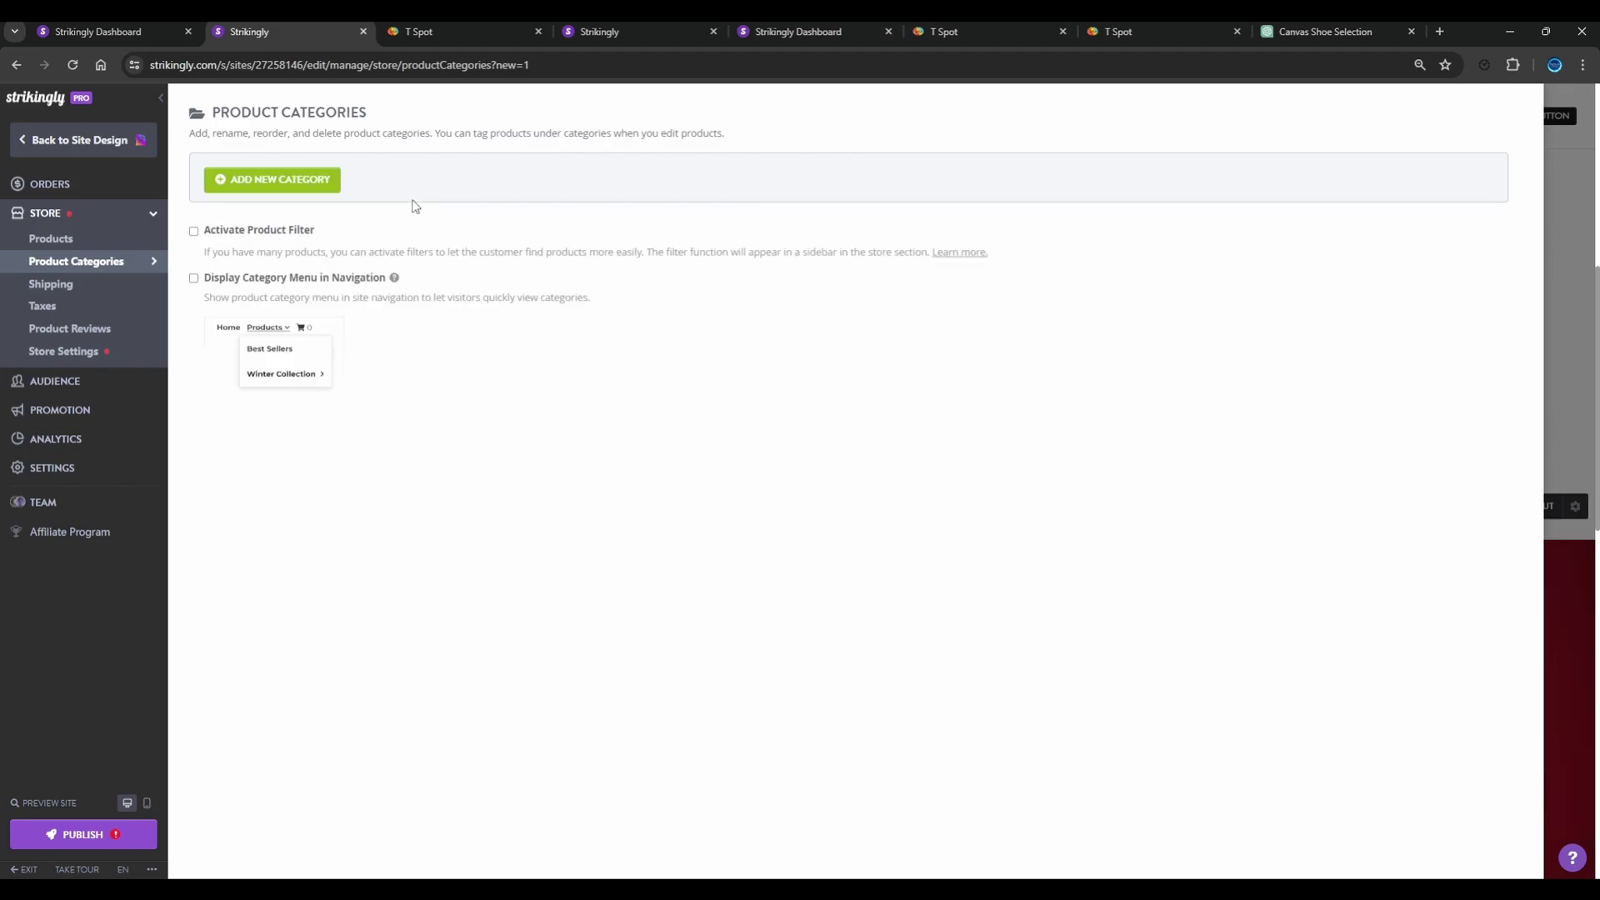
left_click(286, 182)
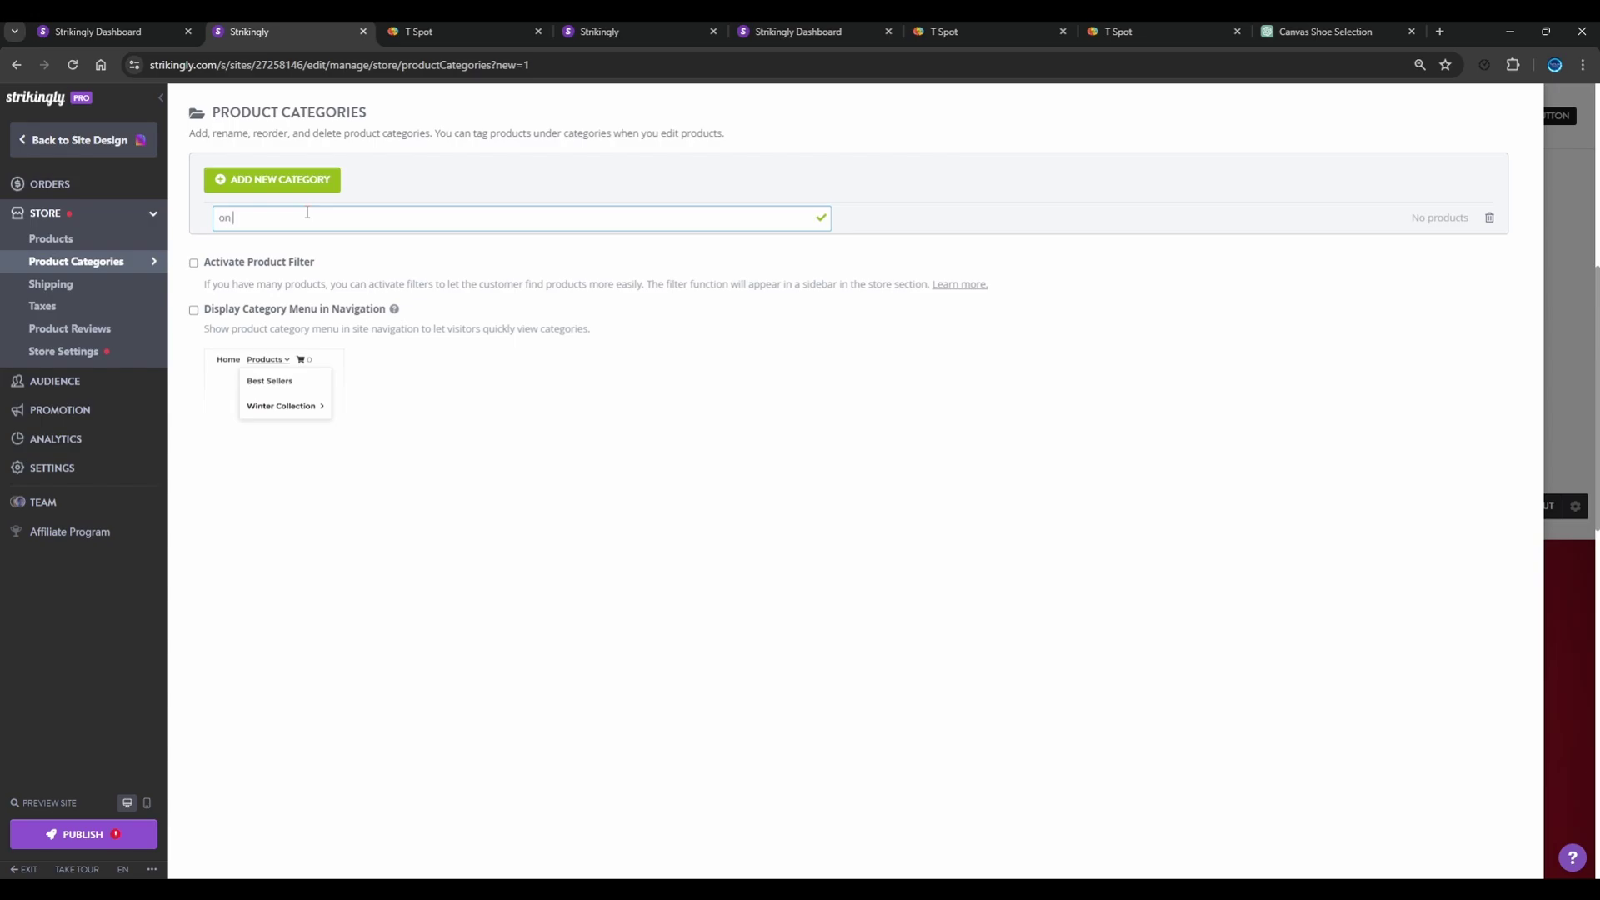
type("on White")
key("Return")
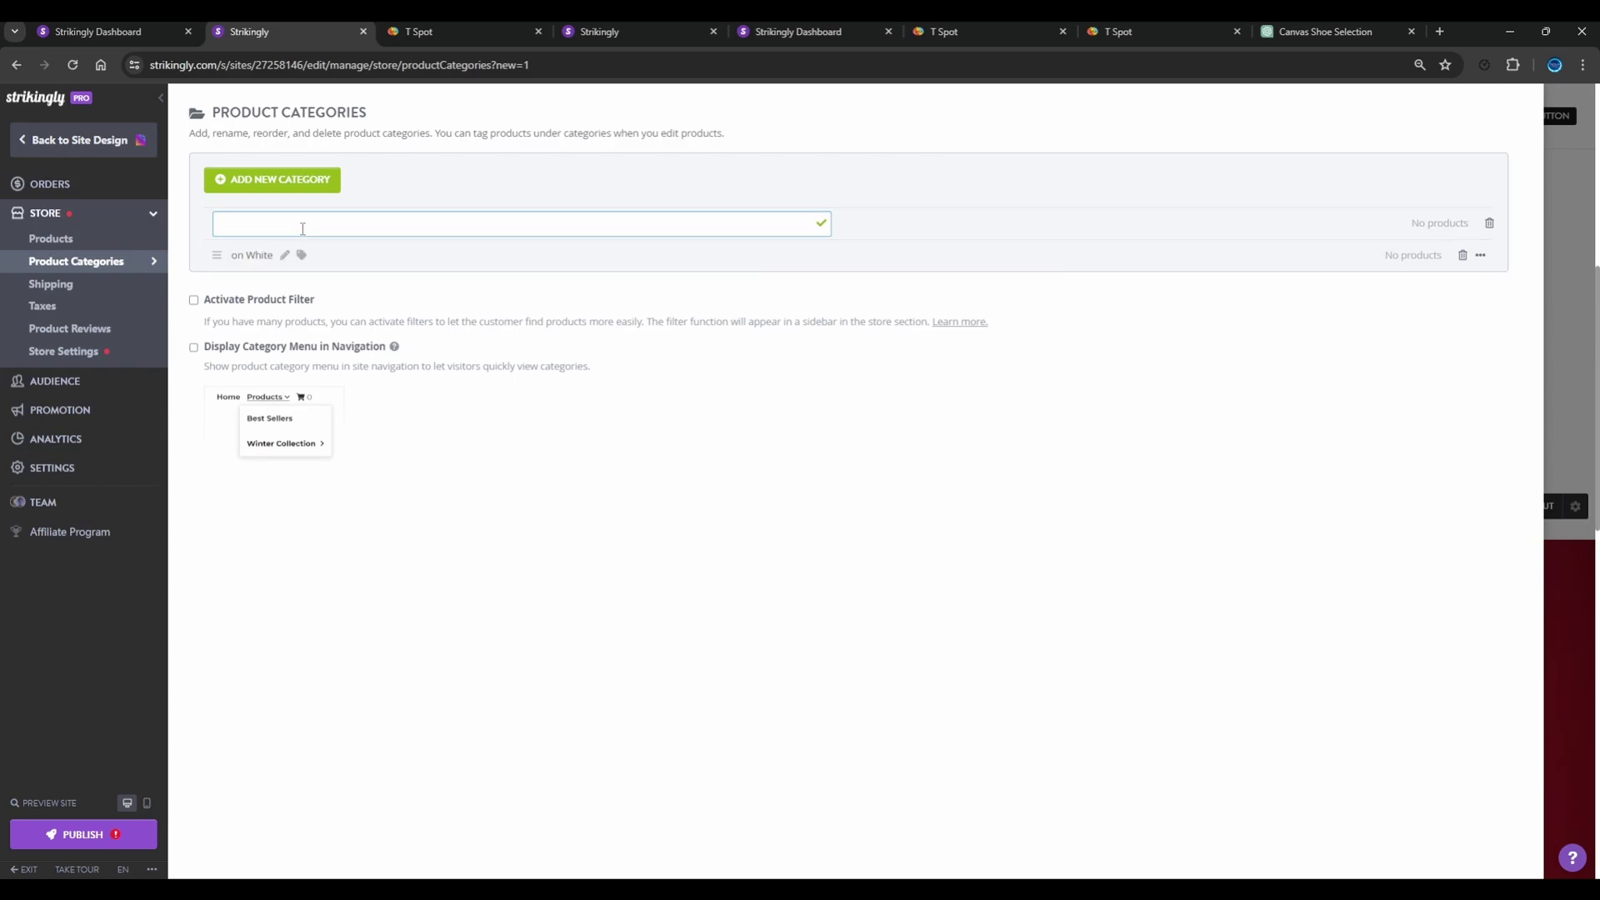
type("on Black")
key("Return")
type("Others")
key("Return")
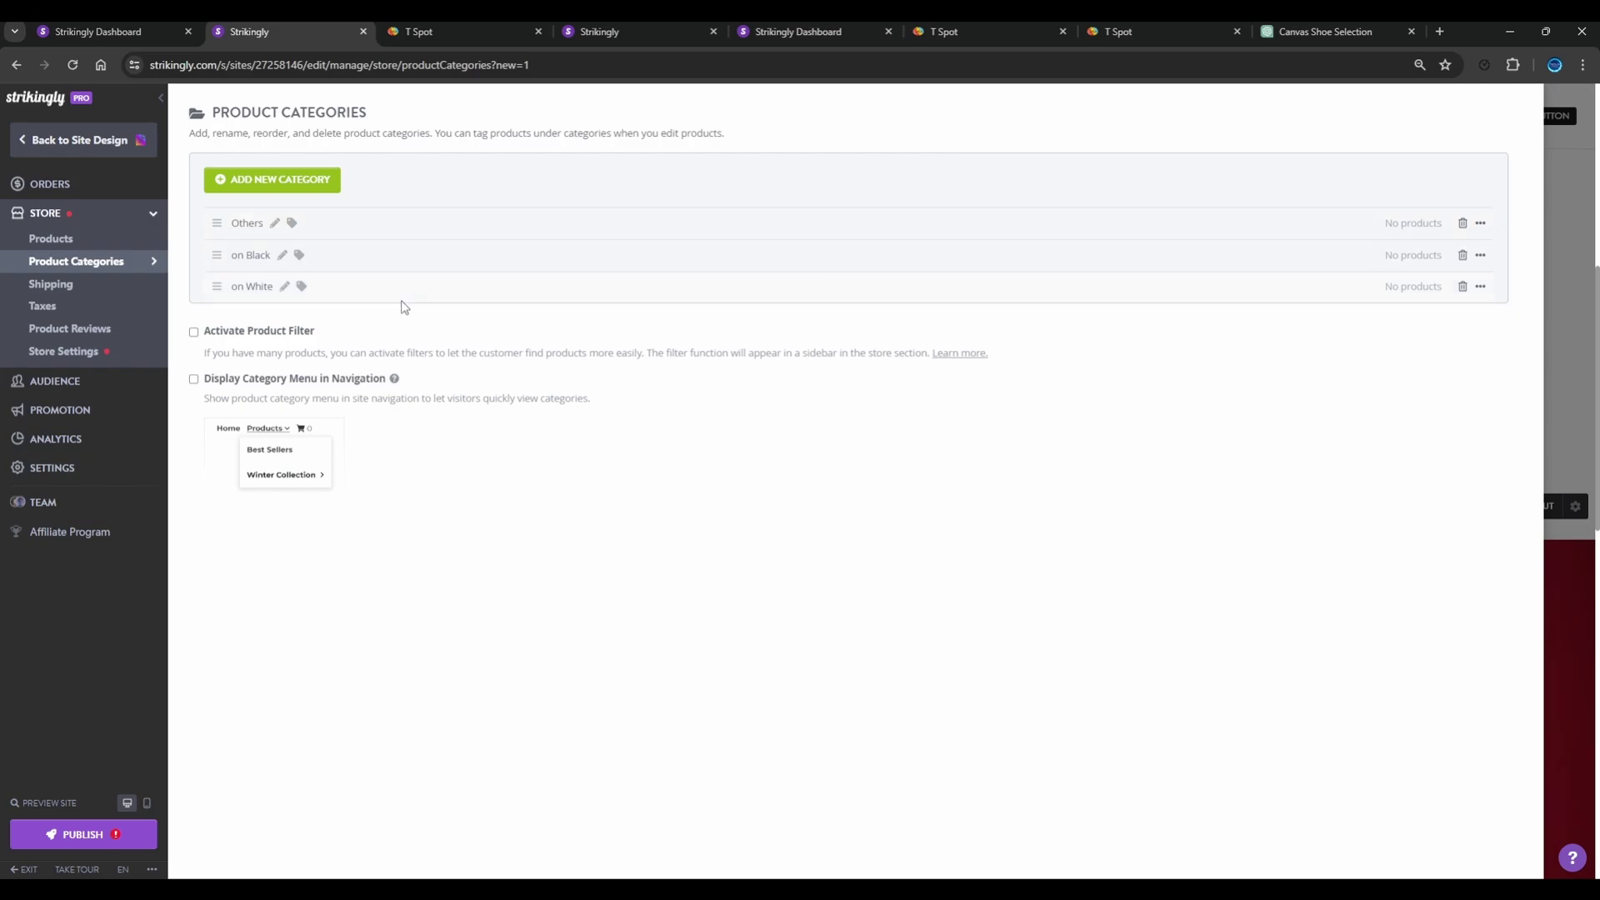
Assign the MAMA Graphic Round Neck T-Shirt to the "on White" category and save the product.
left_click(52, 242)
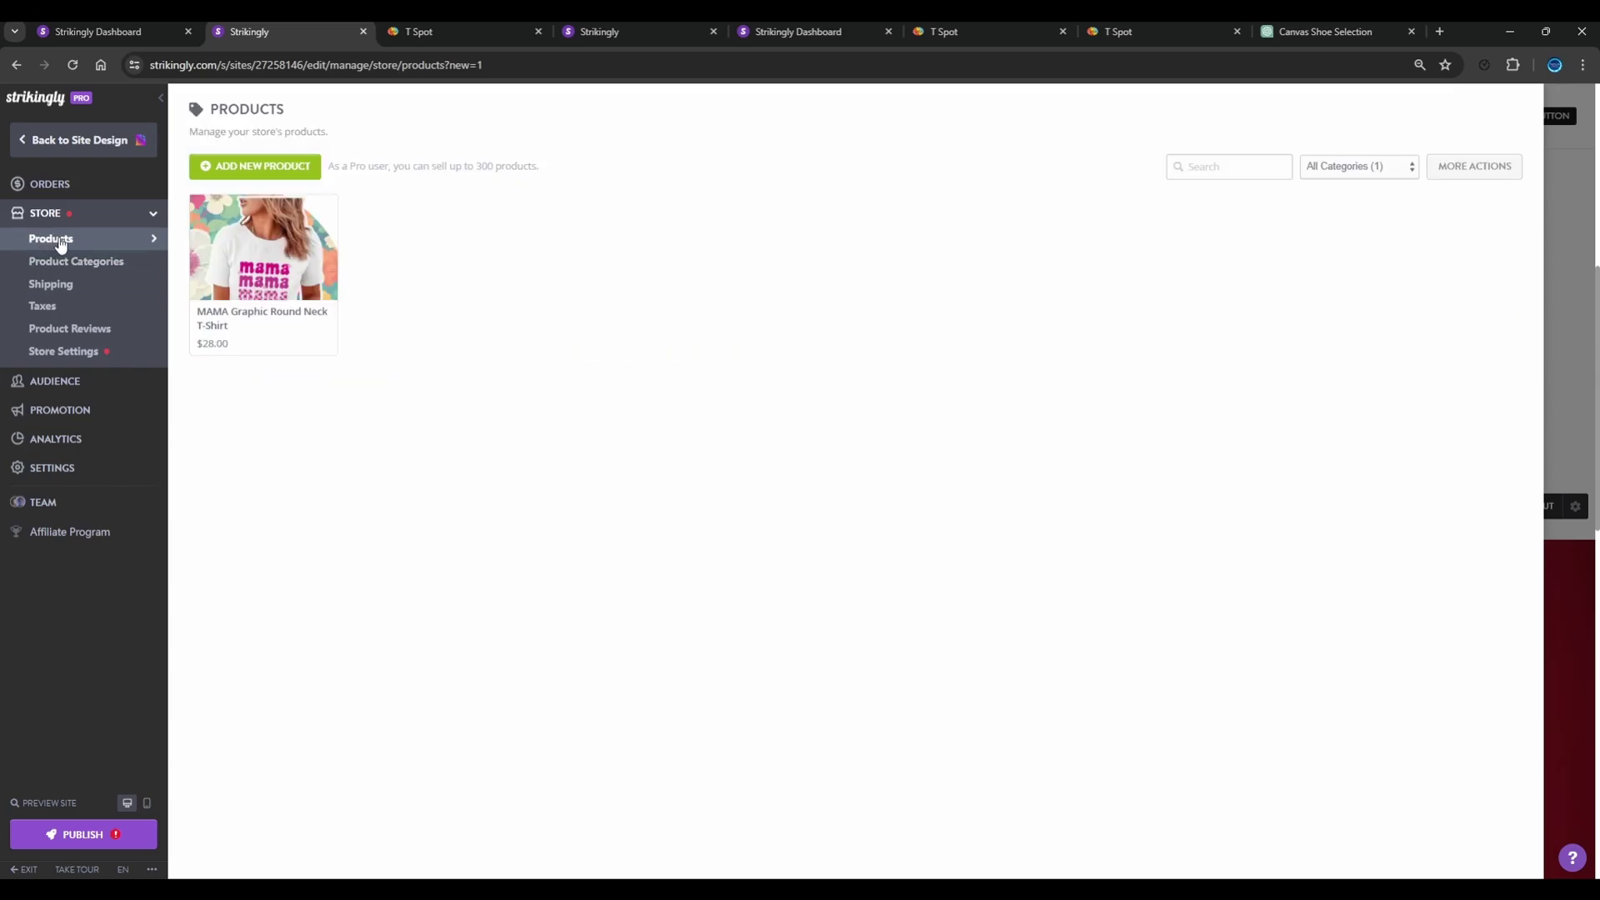
left_click(263, 234)
scroll(645, 451, "down", 1)
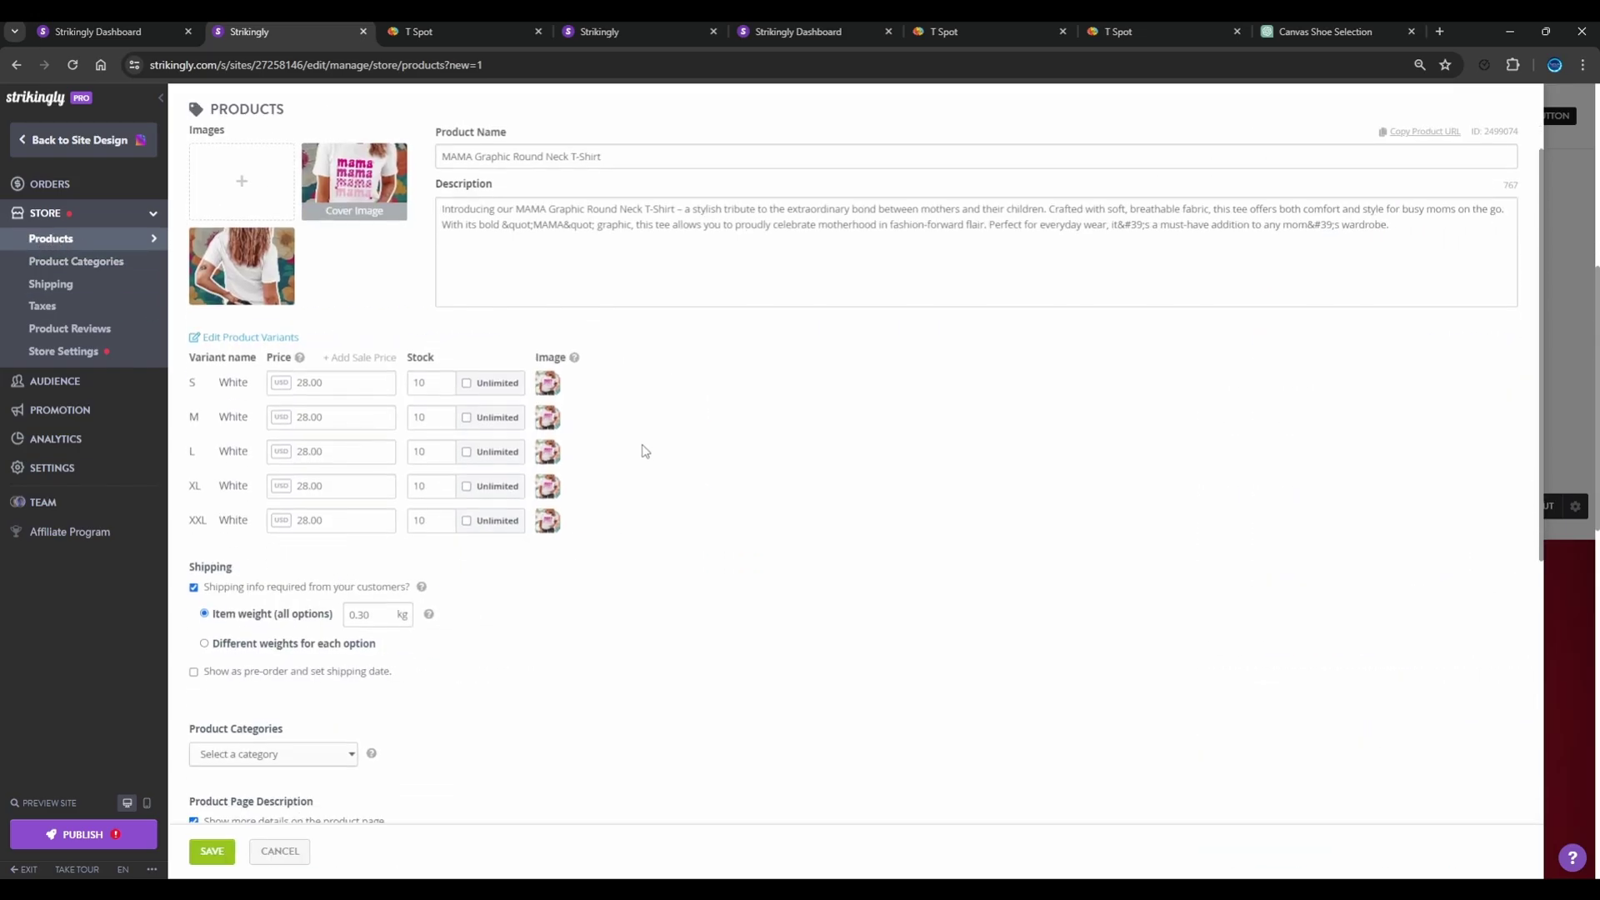
scroll(644, 451, "down", 5)
scroll(368, 372, "up", 1)
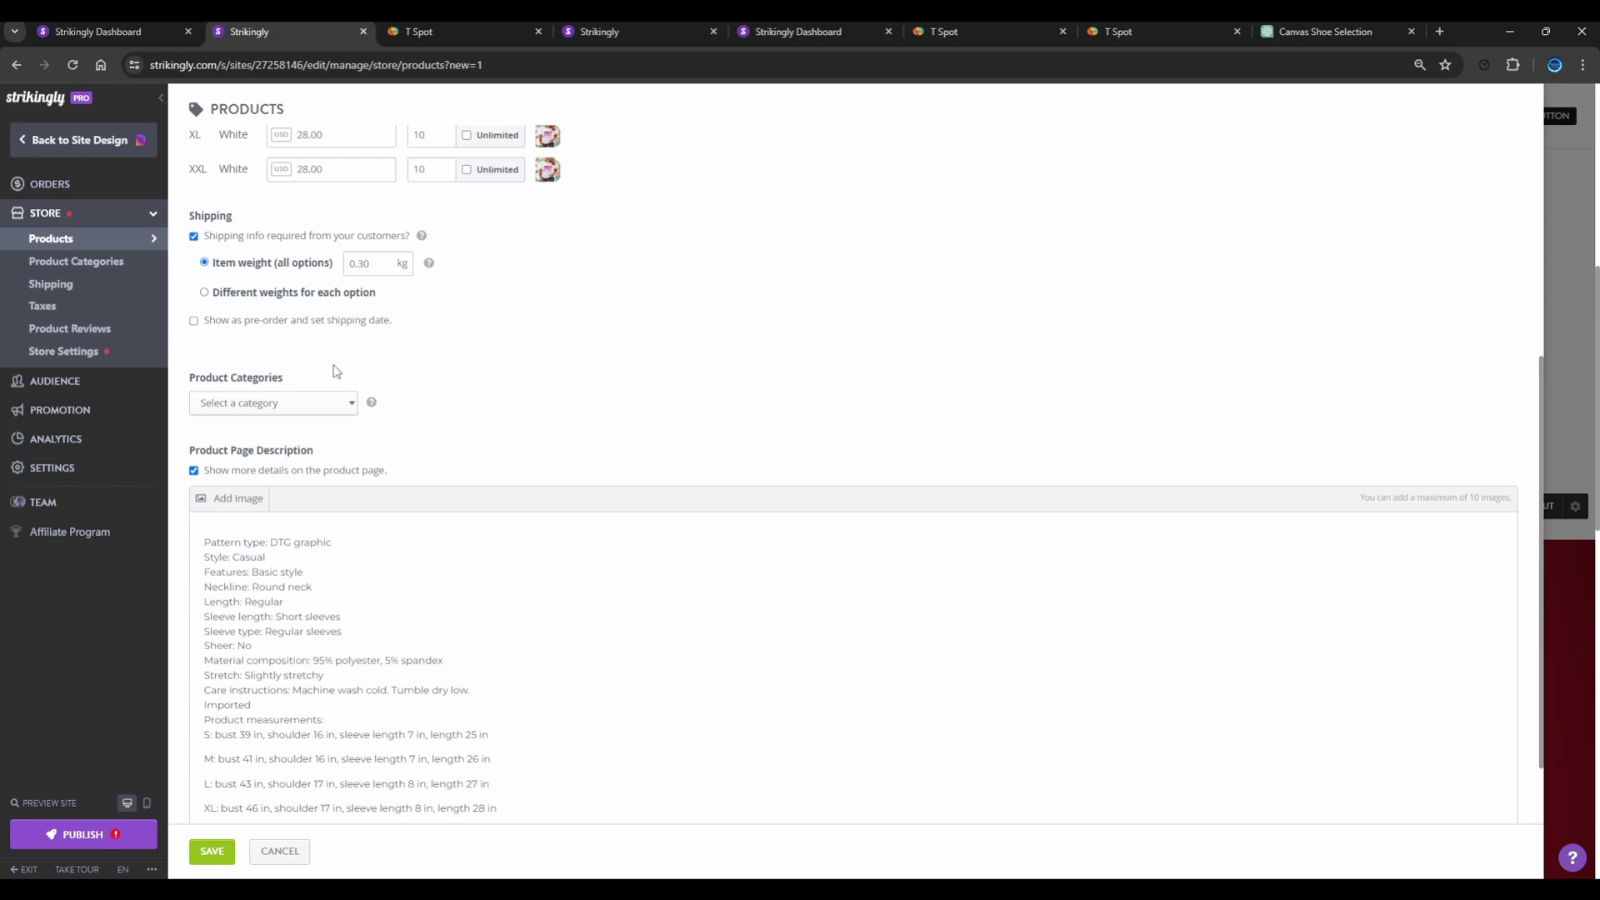
left_click(308, 414)
left_click(308, 414)
left_click(289, 407)
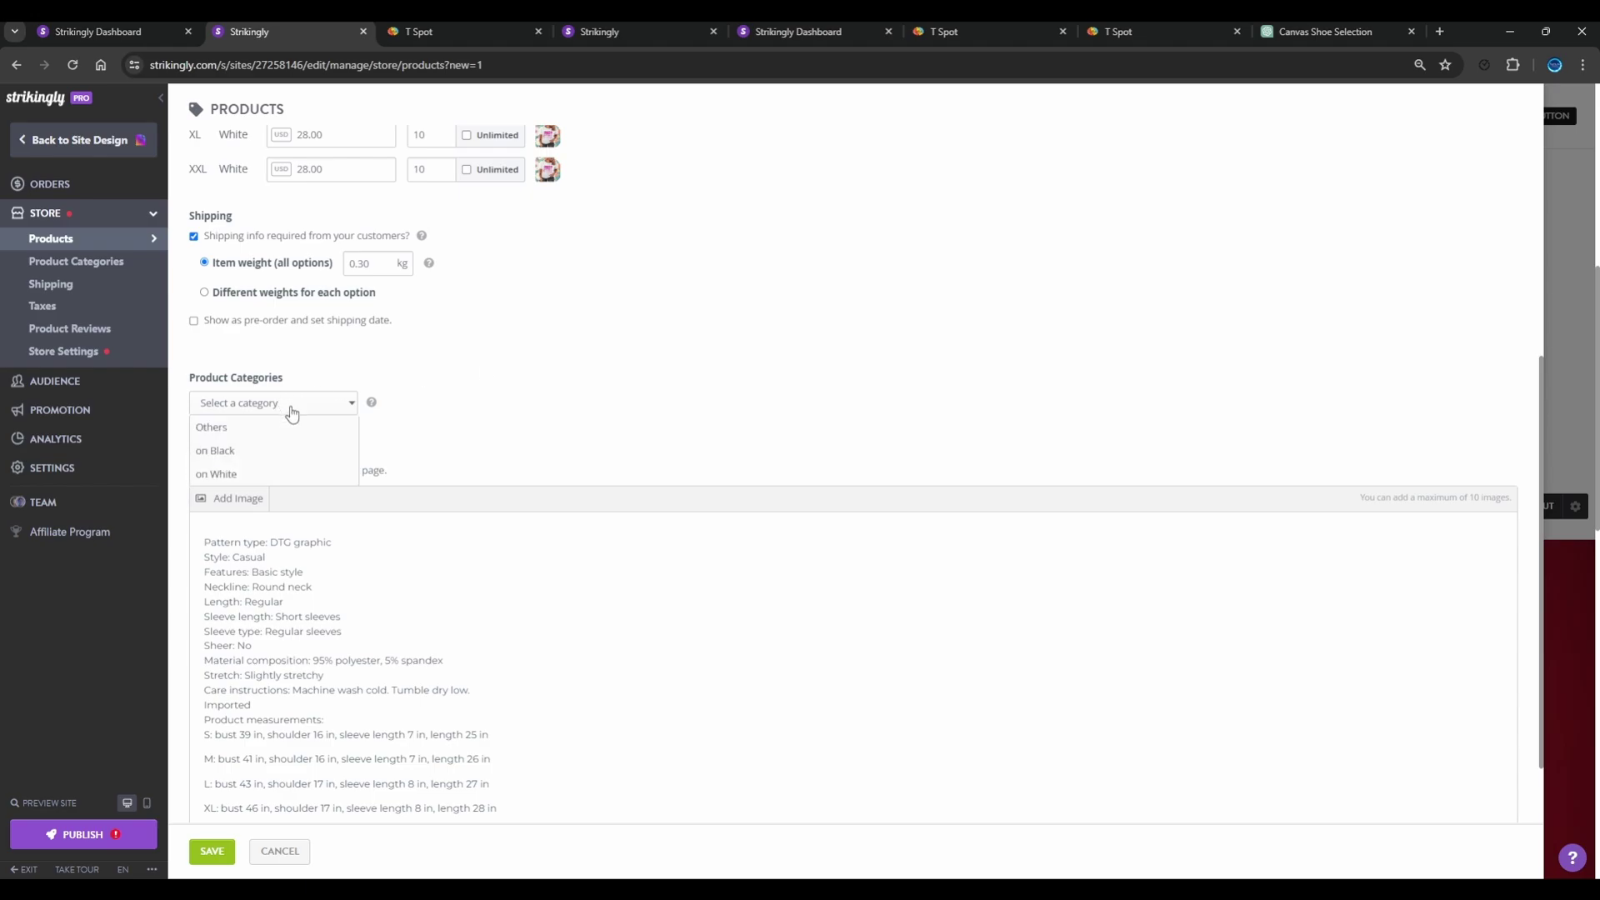
left_click(257, 477)
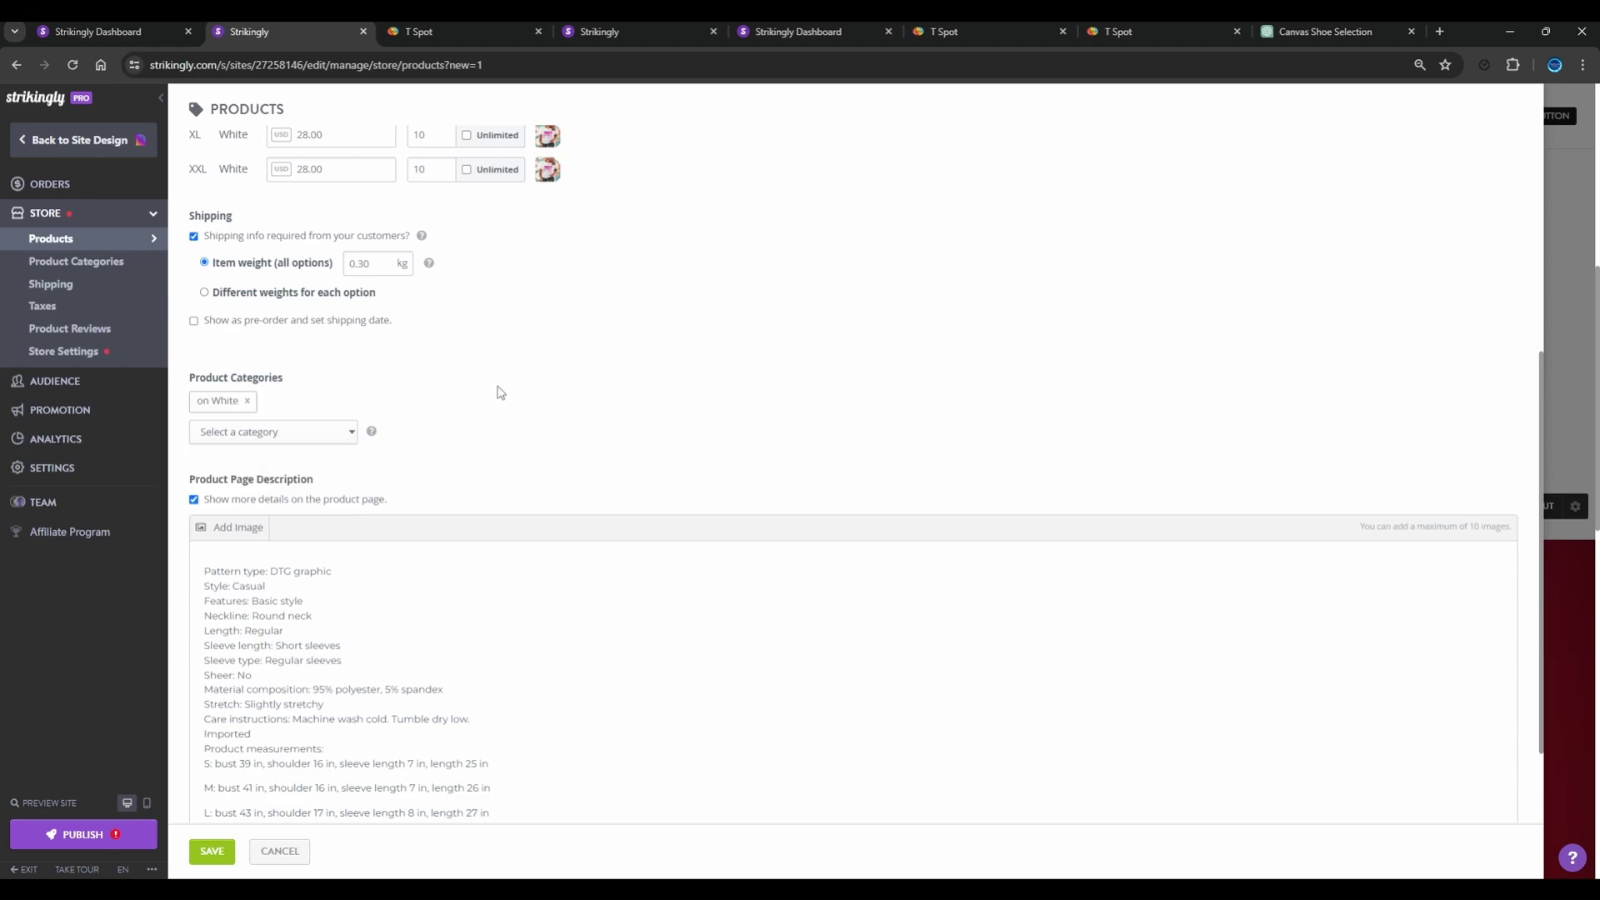
scroll(504, 440, "down", 1)
left_click(211, 847)
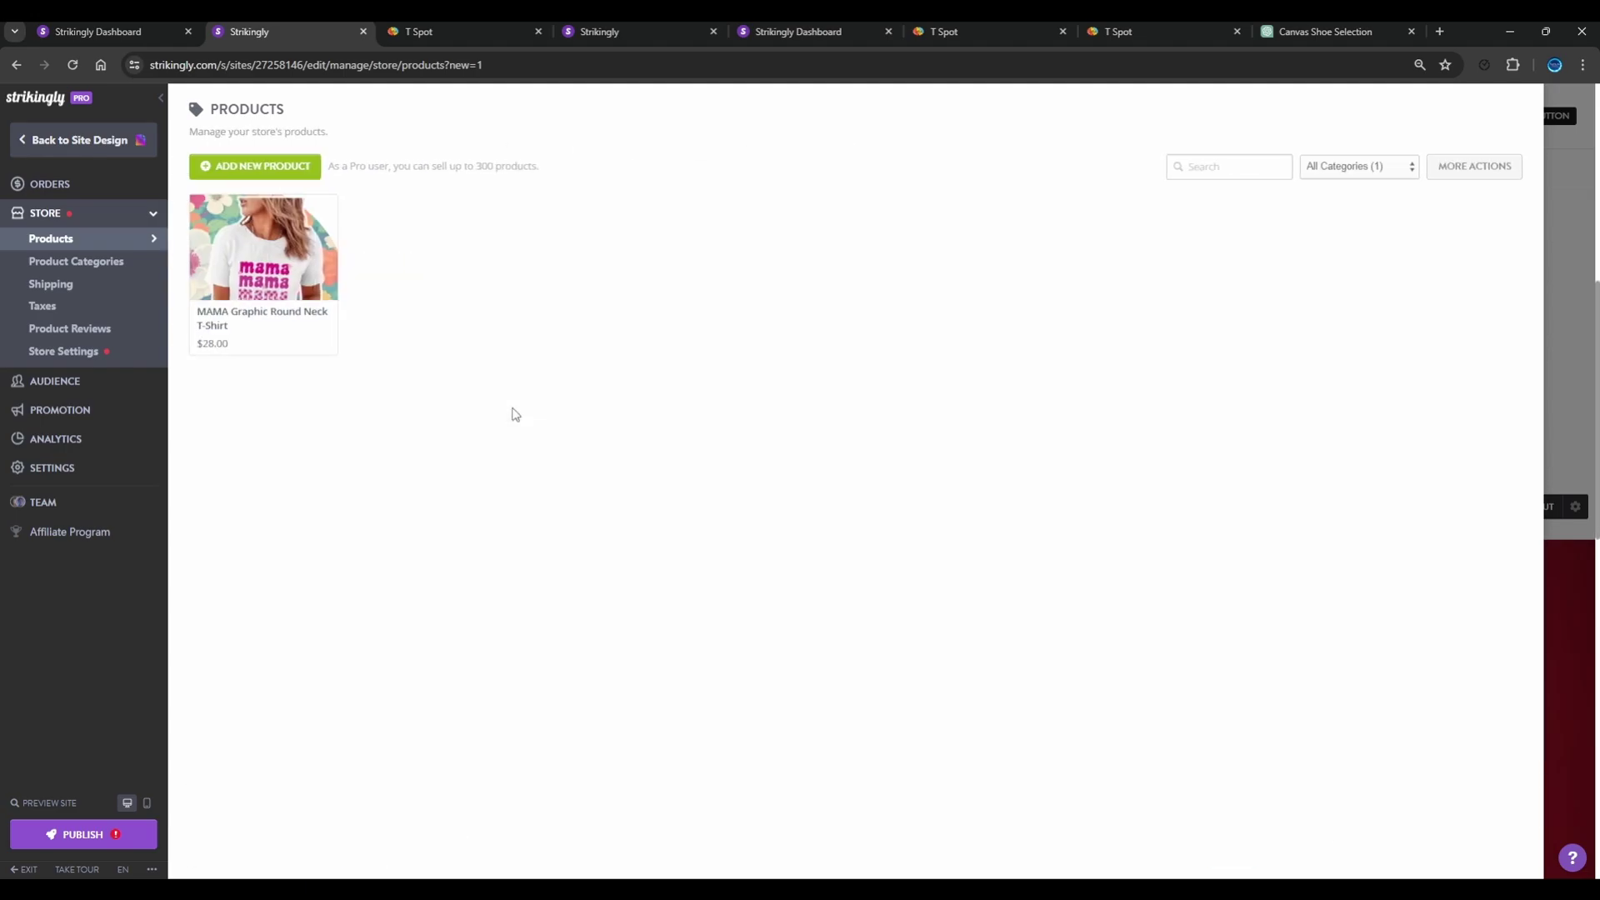
Switch to the already stocked T-shirt store and view its product categories and filter settings.
left_click(73, 262)
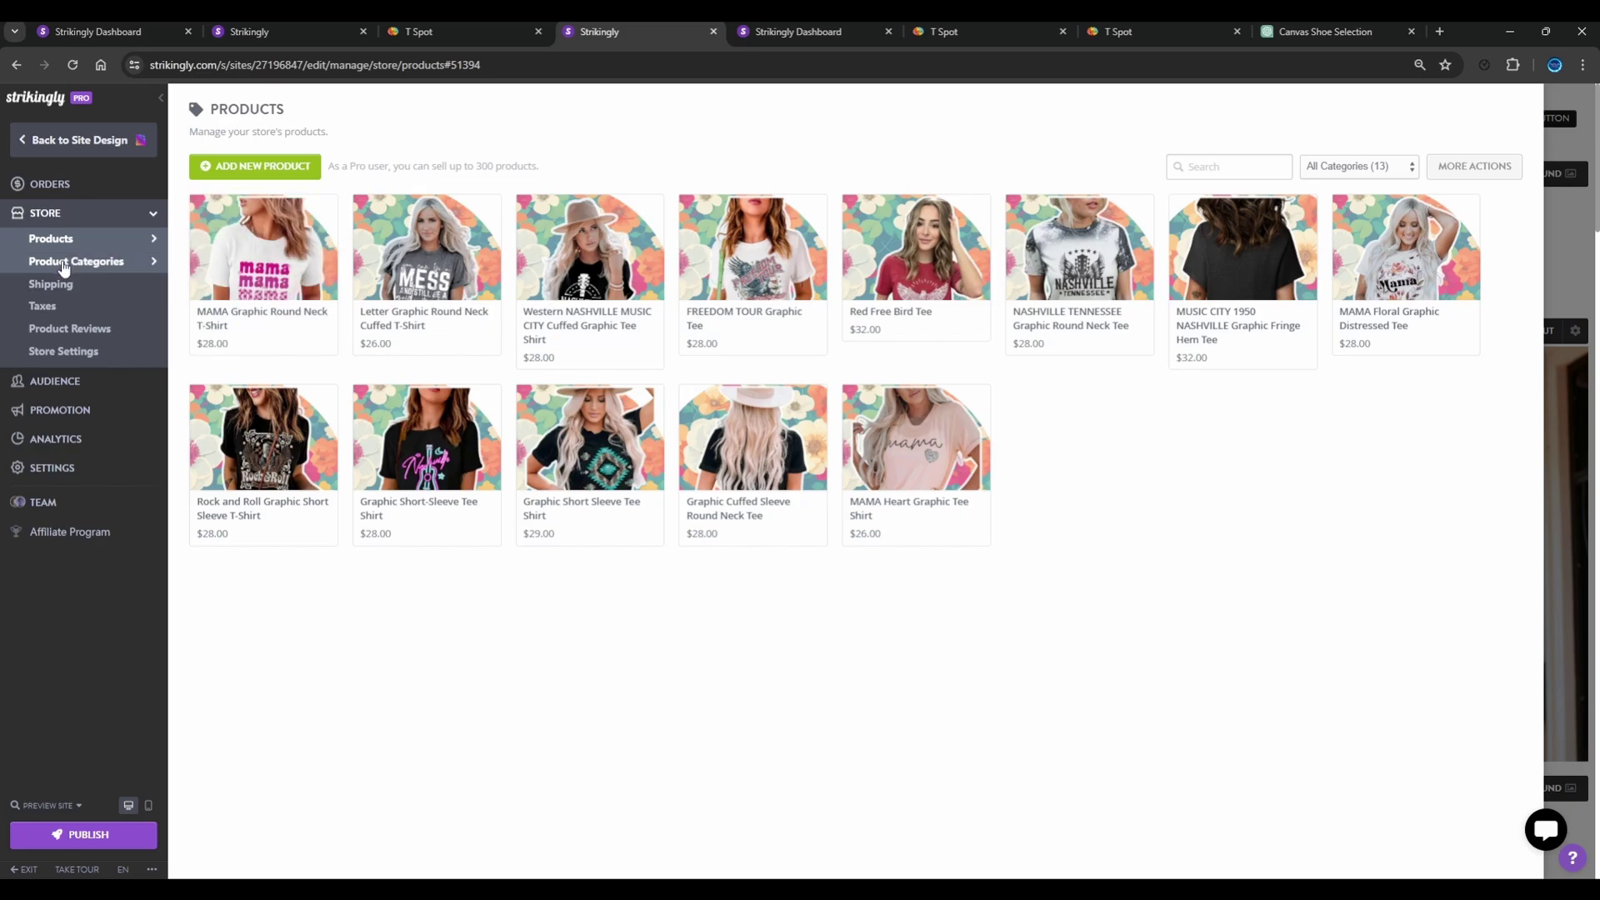
left_click(63, 267)
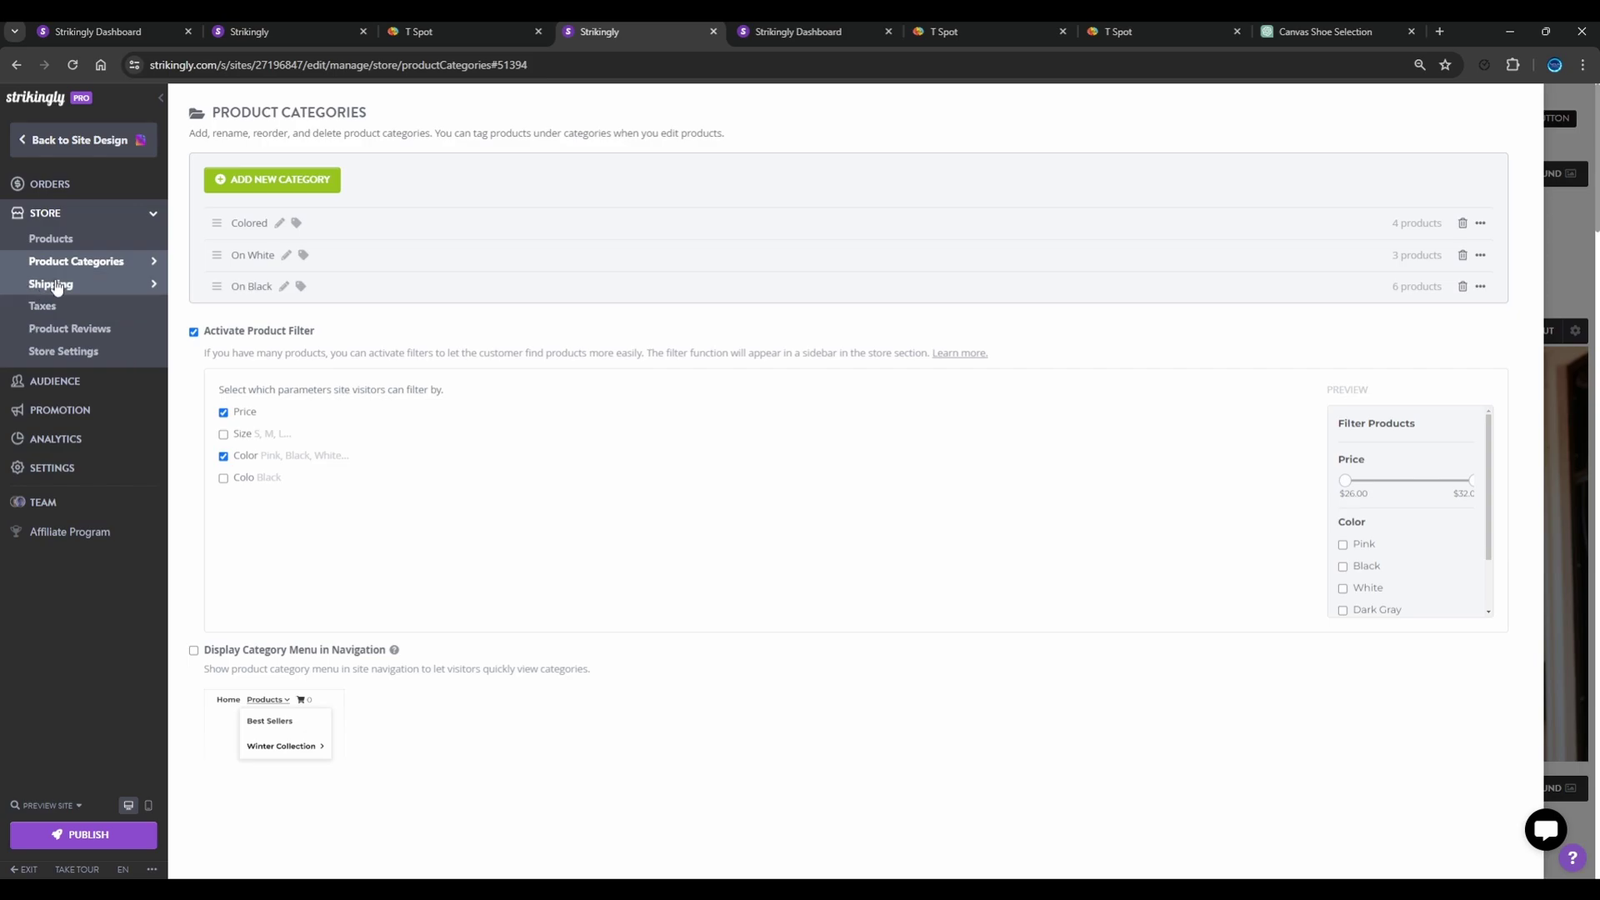
Open the store's default shipping option and look through the regions available for its flat rate.
left_click(83, 290)
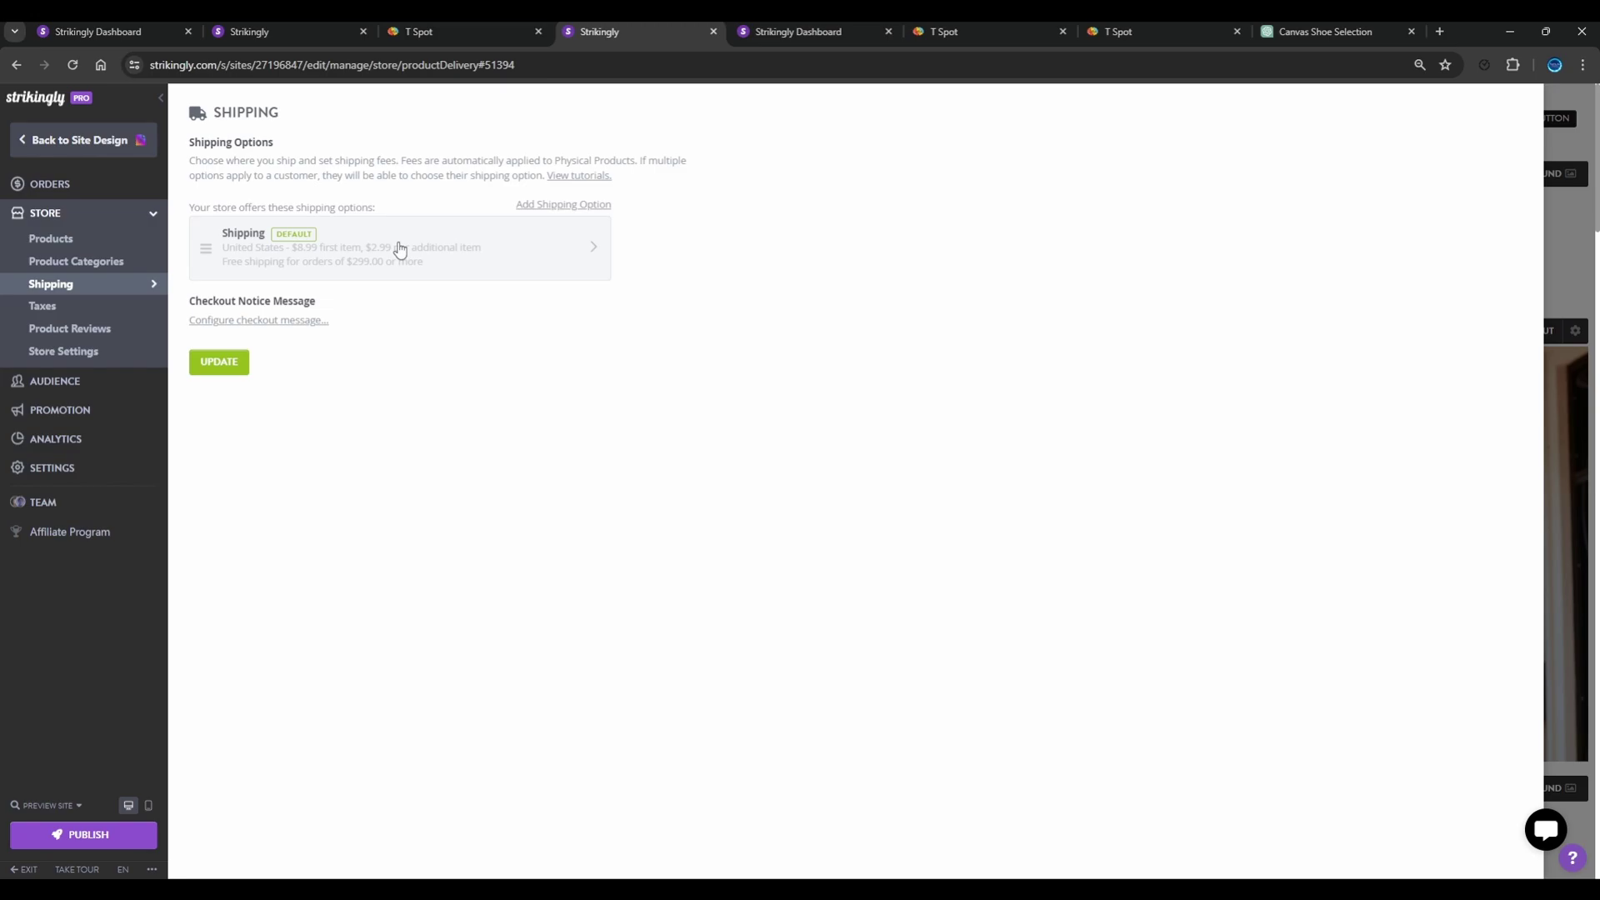
left_click(399, 249)
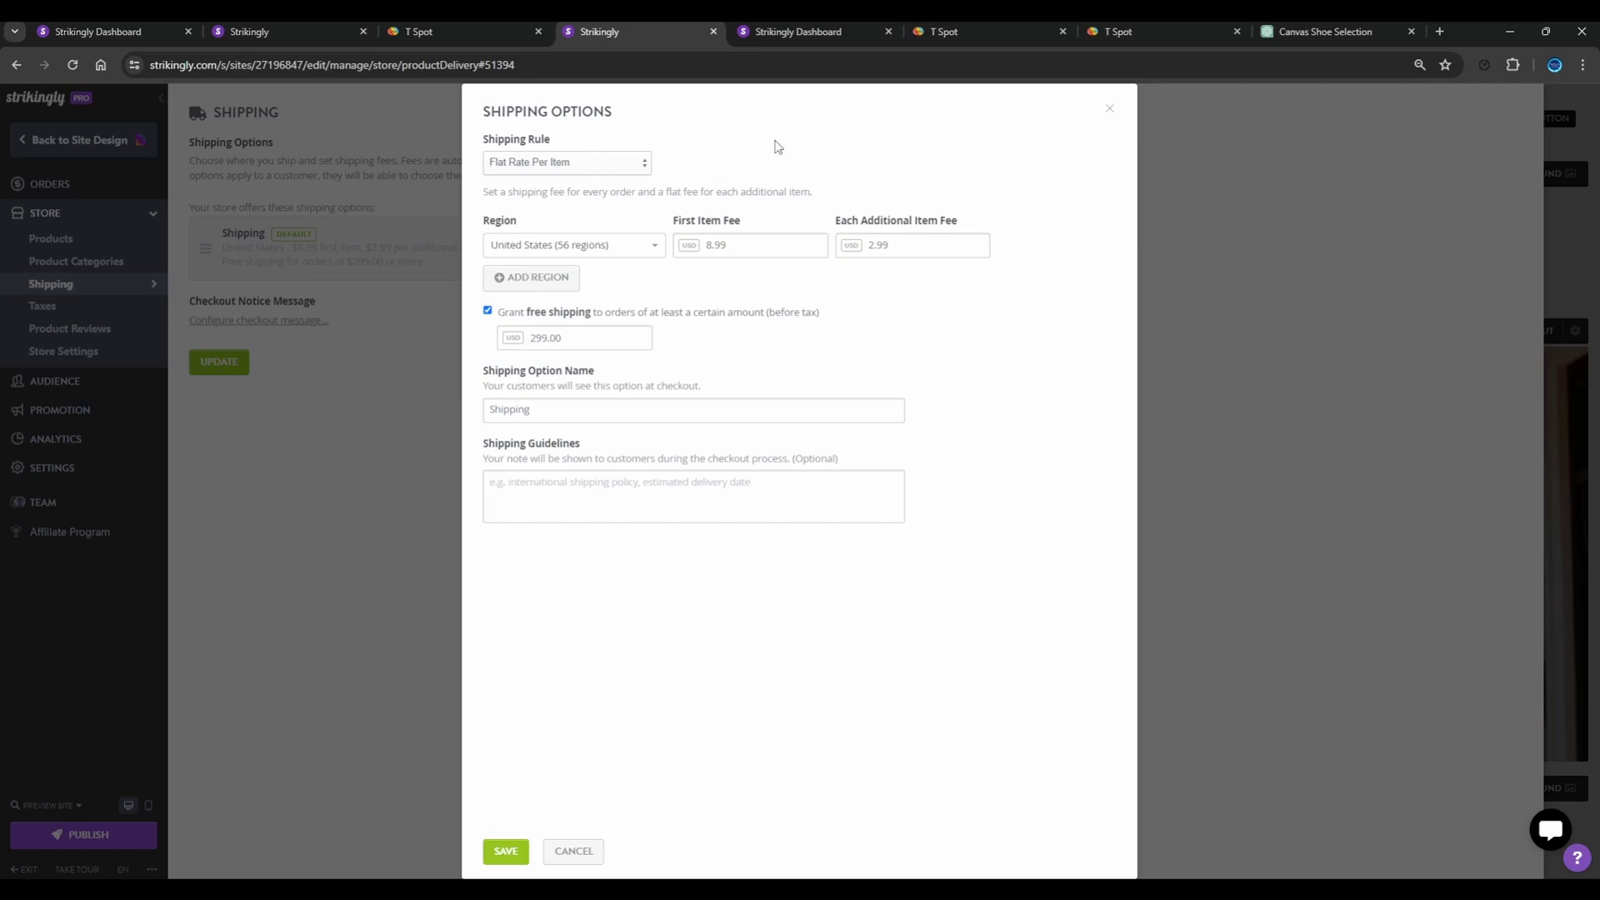
left_click(602, 246)
scroll(566, 305, "down", 5)
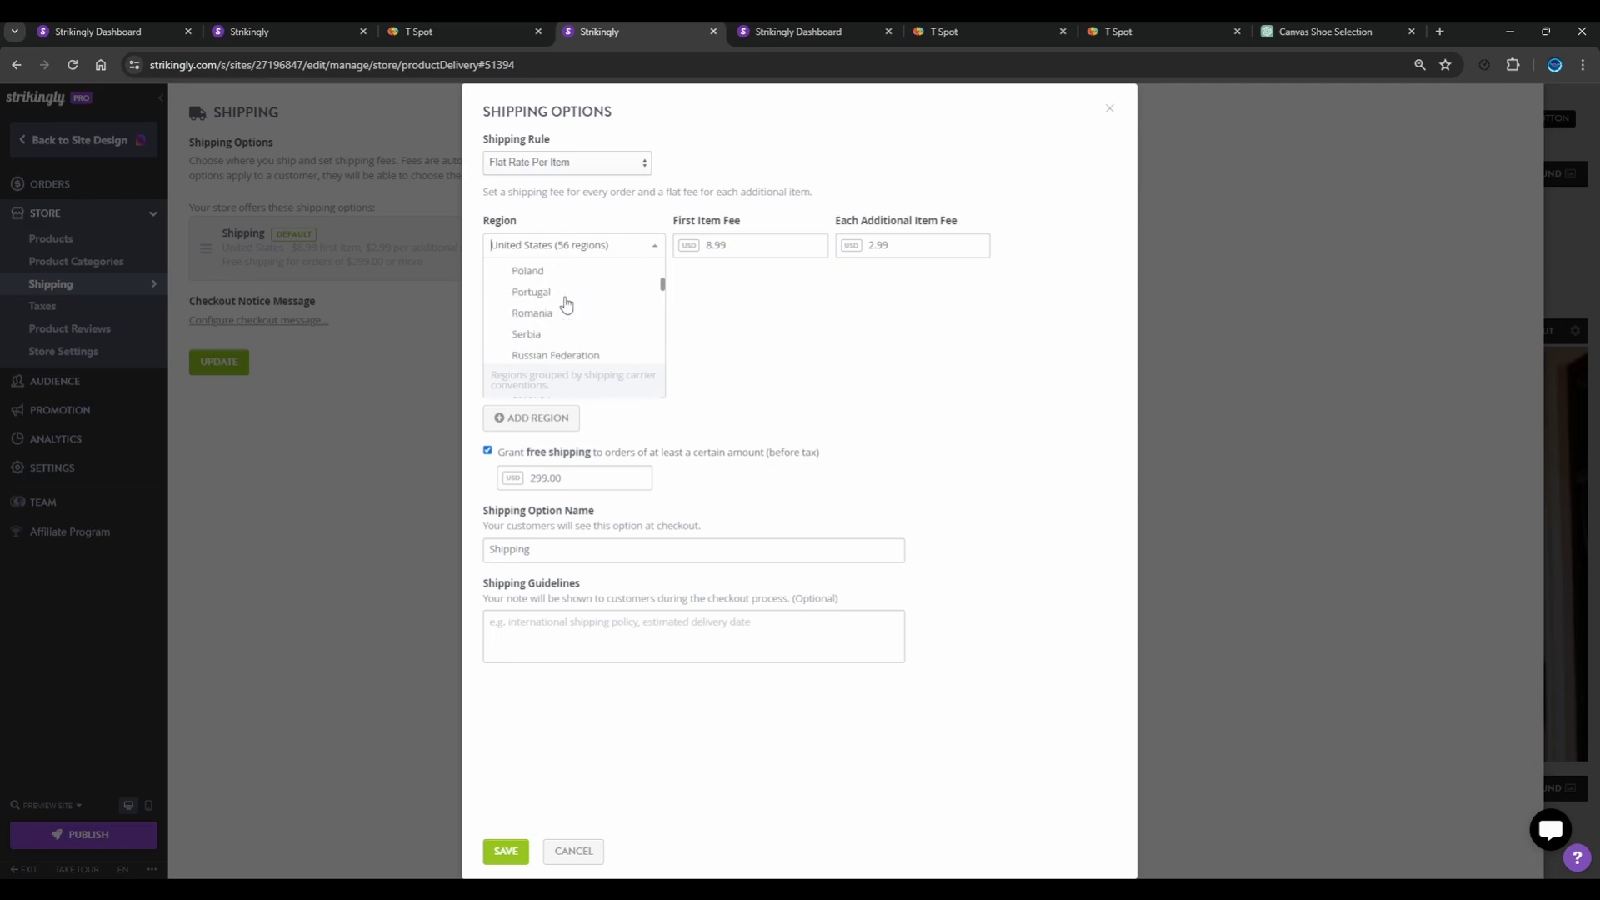
scroll(565, 305, "up", 1)
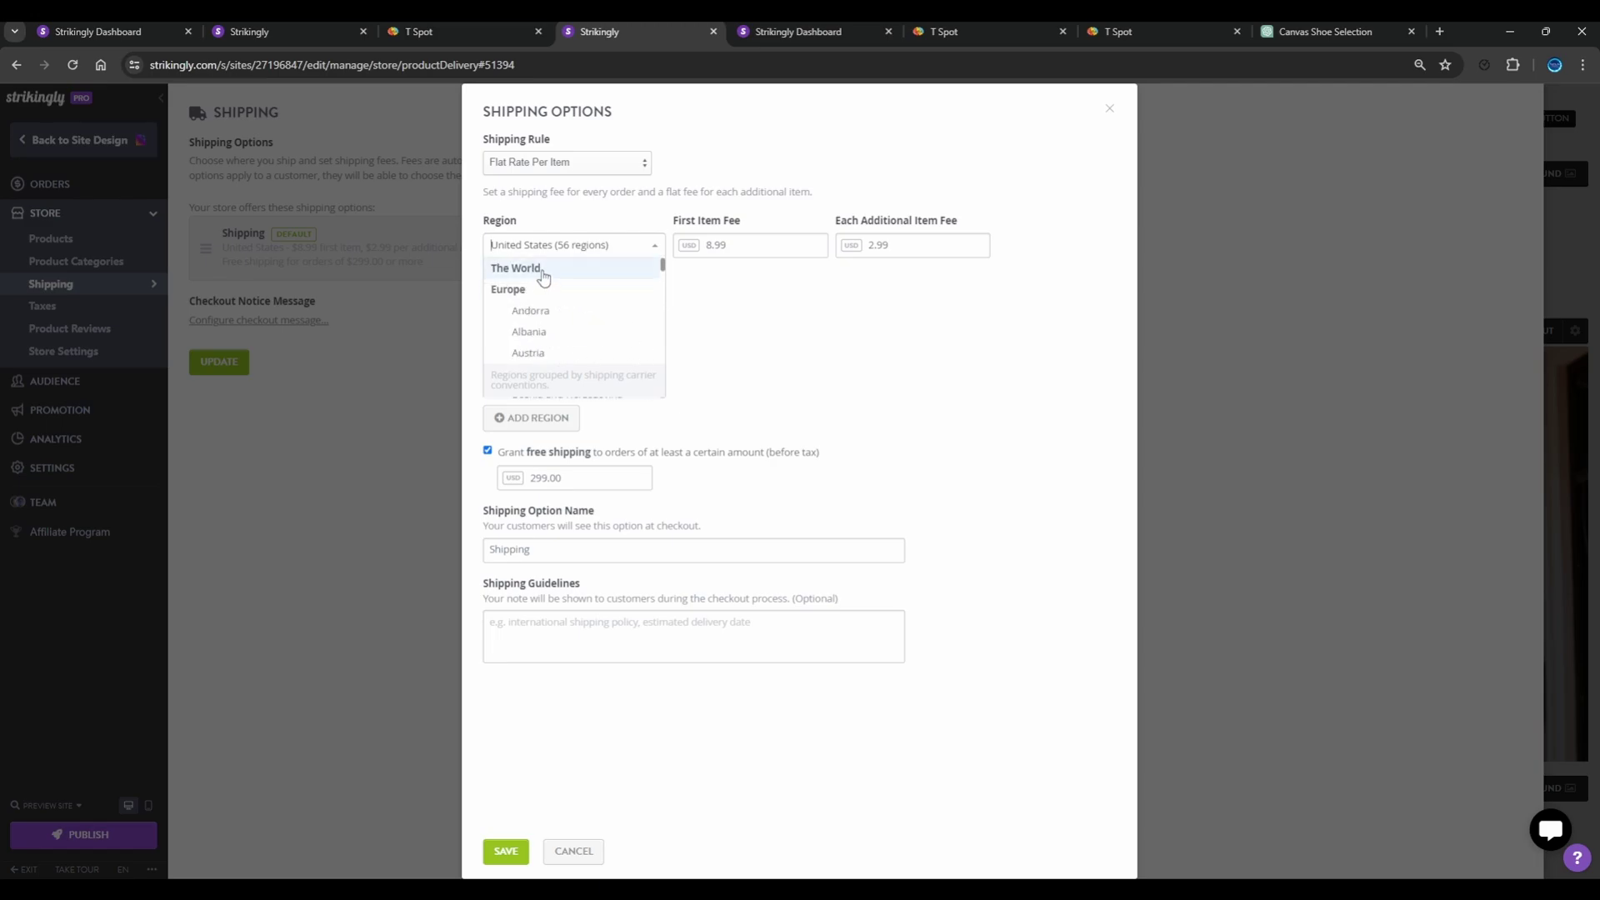
scroll(596, 310, "down", 10)
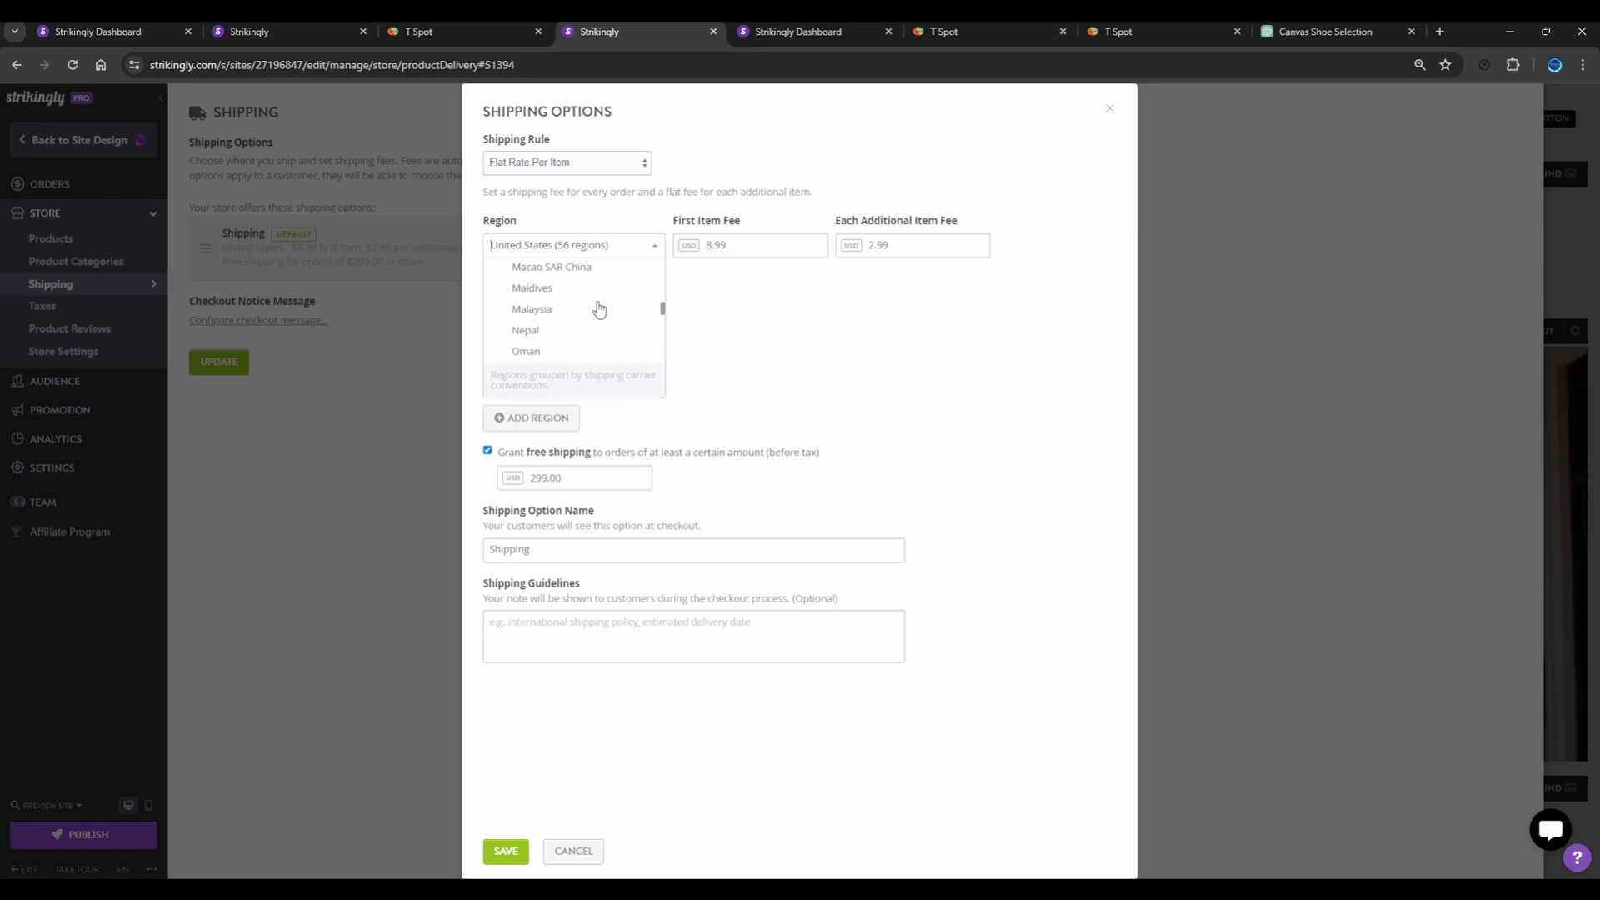
scroll(598, 309, "down", 6)
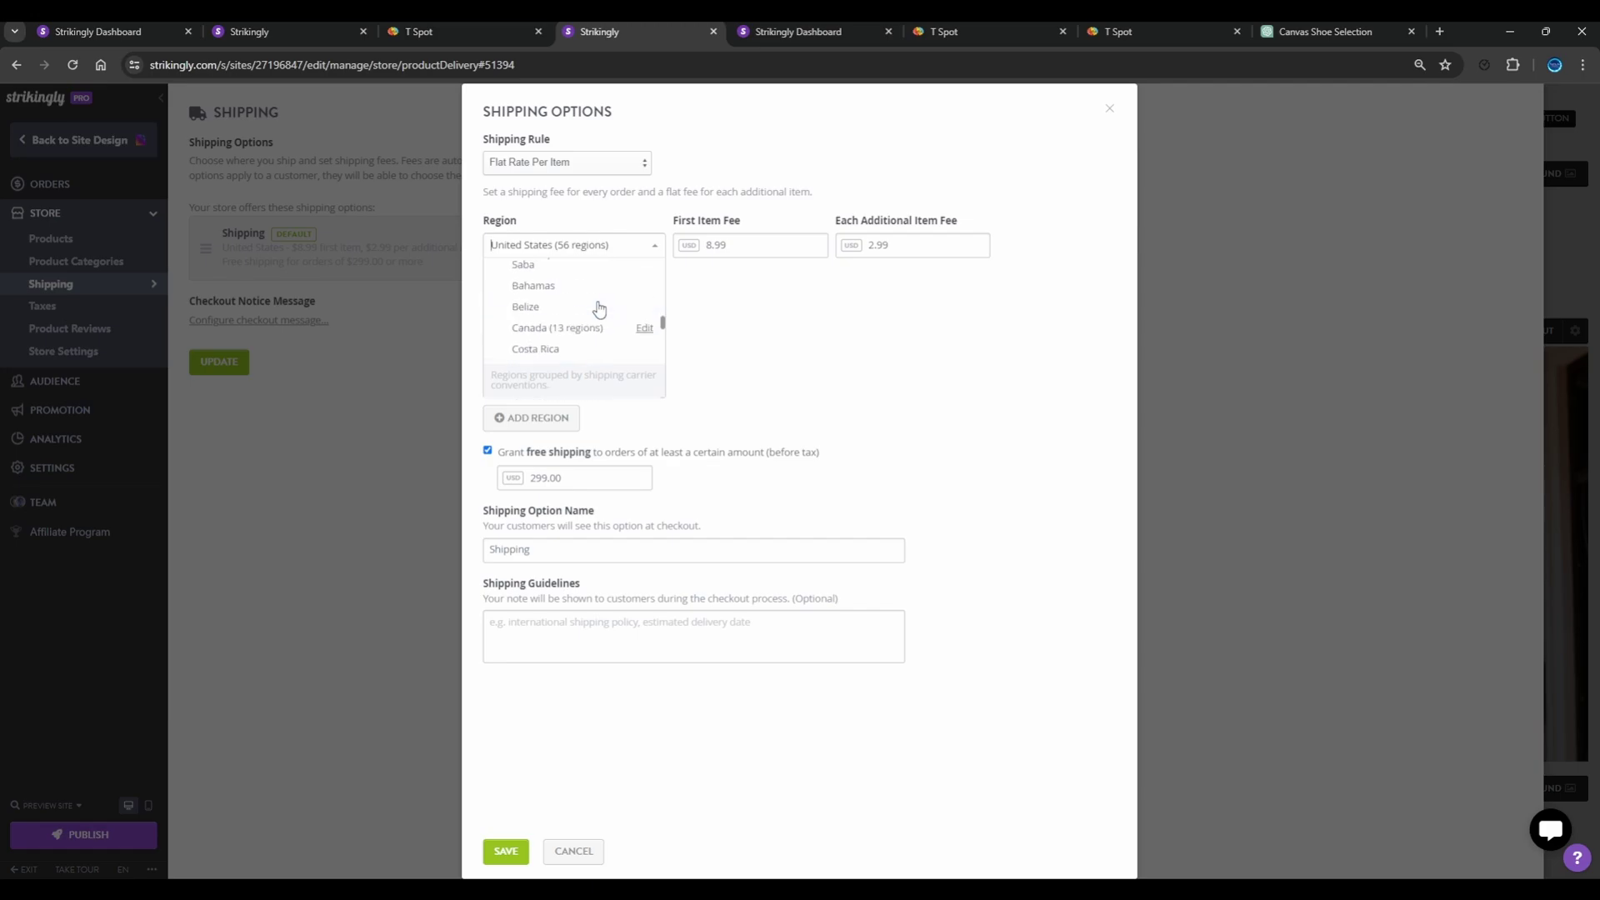
scroll(599, 310, "up", 1)
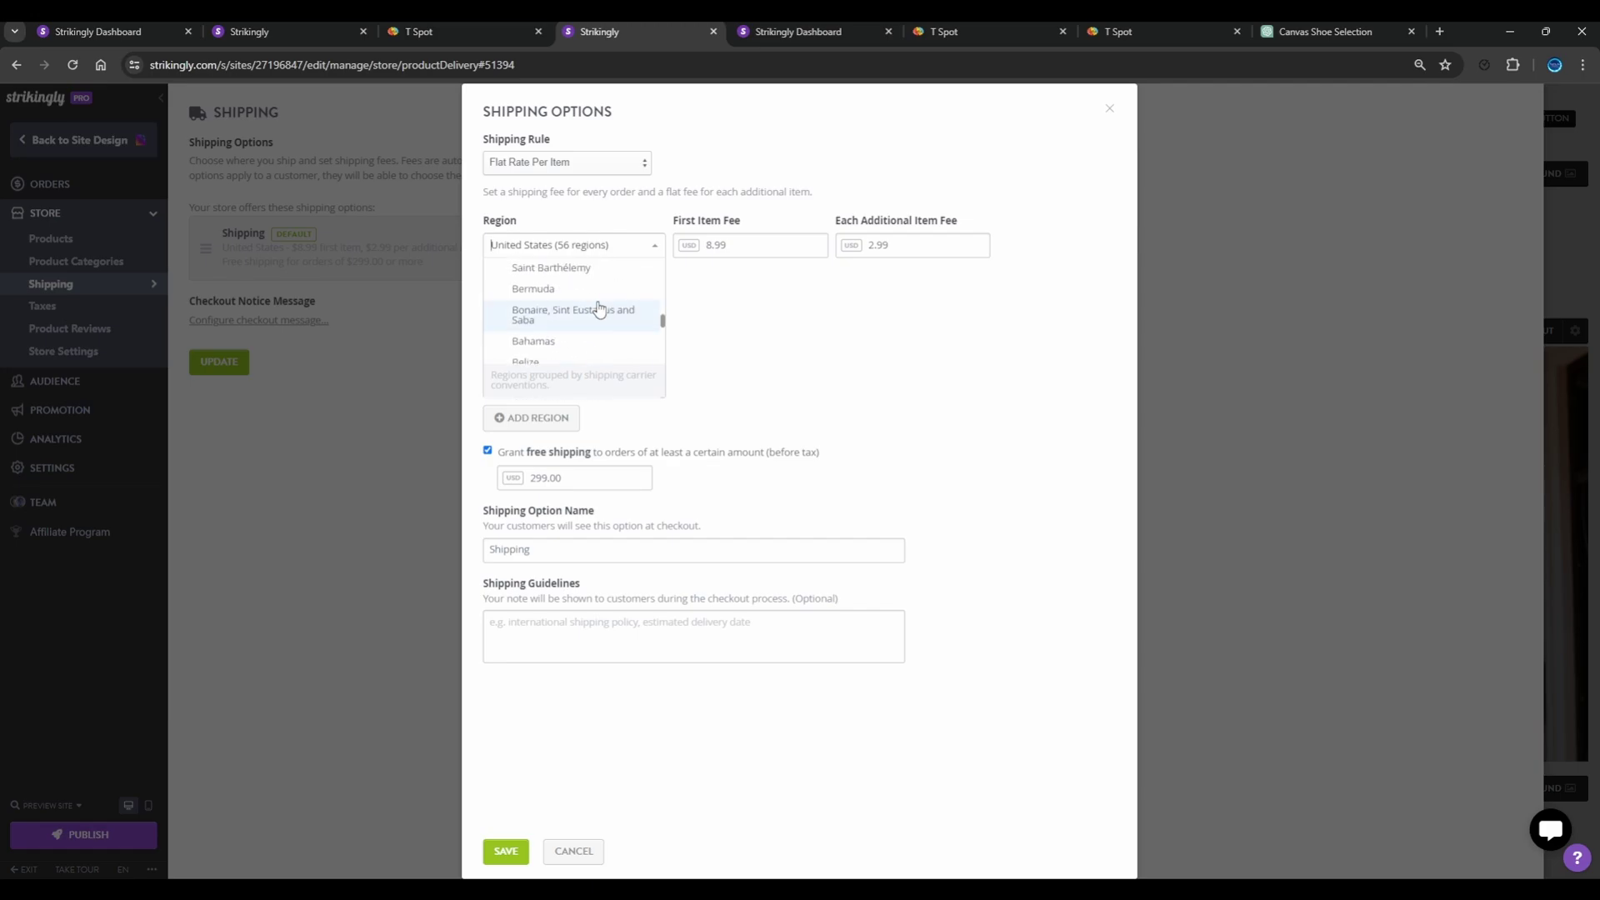
left_click(625, 225)
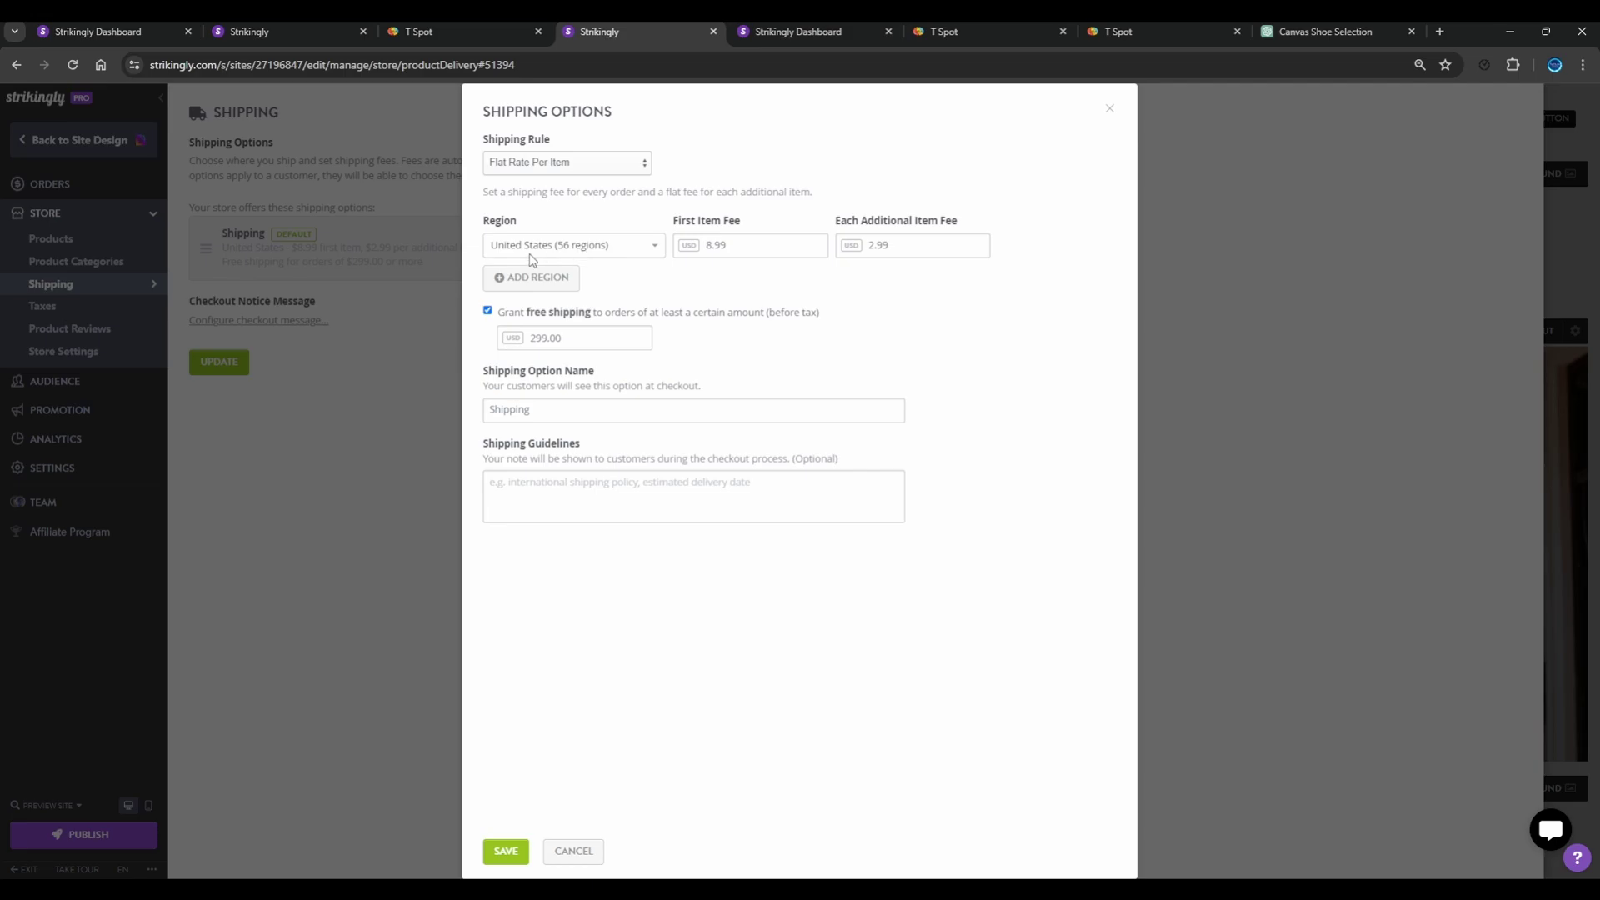
Search the flat-rate shipping regions for "u" and check the order amount set for free shipping.
left_click(613, 245)
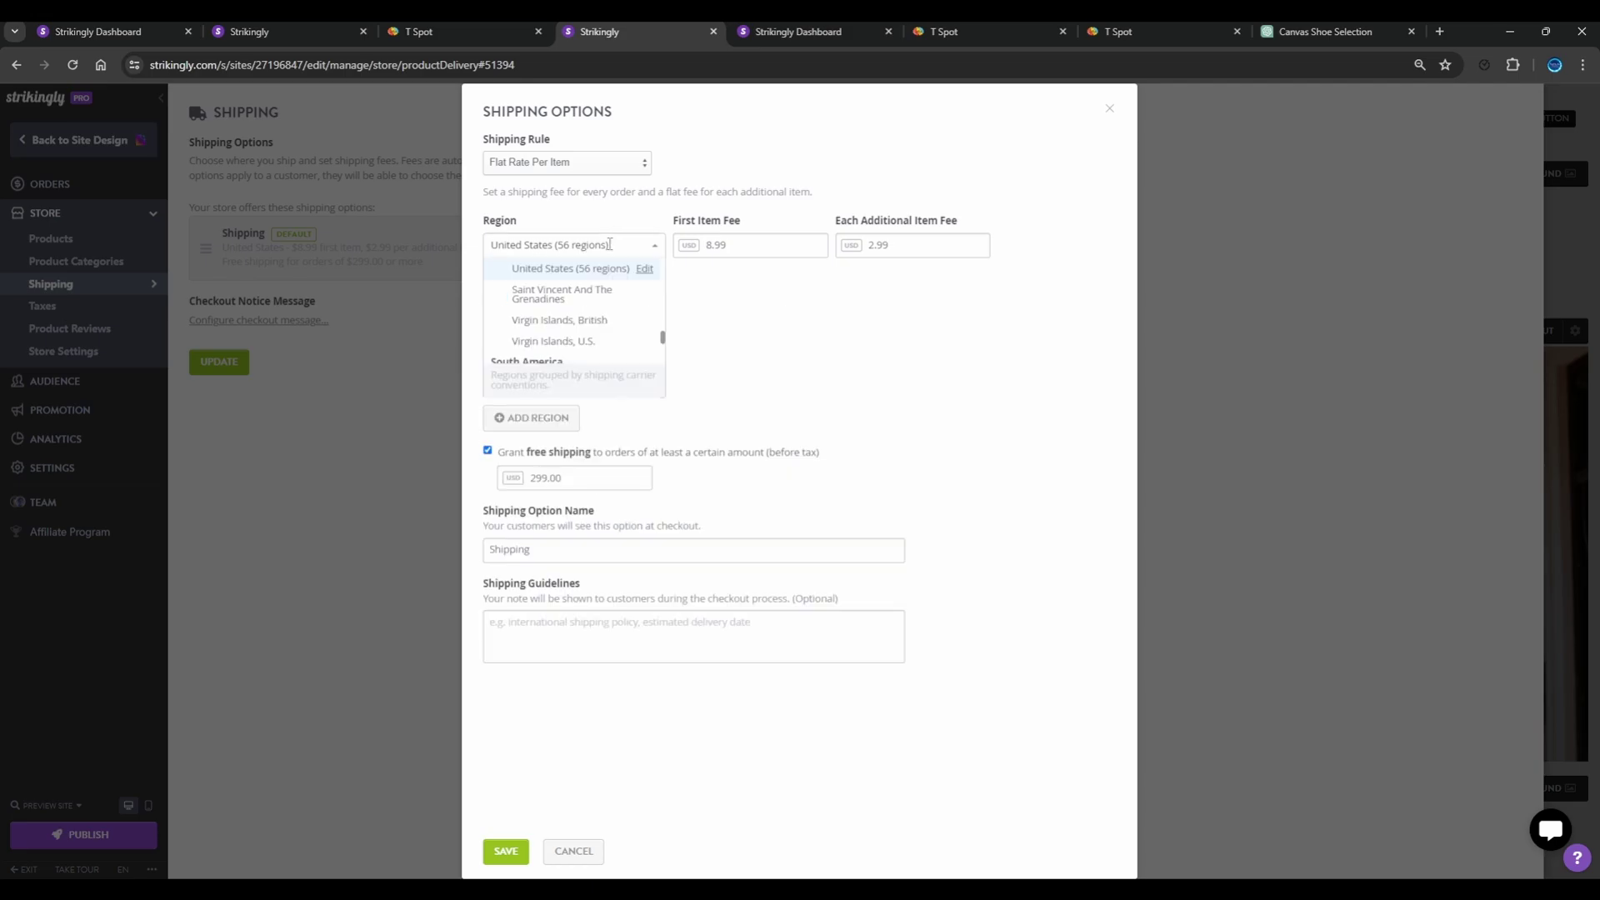
type("u")
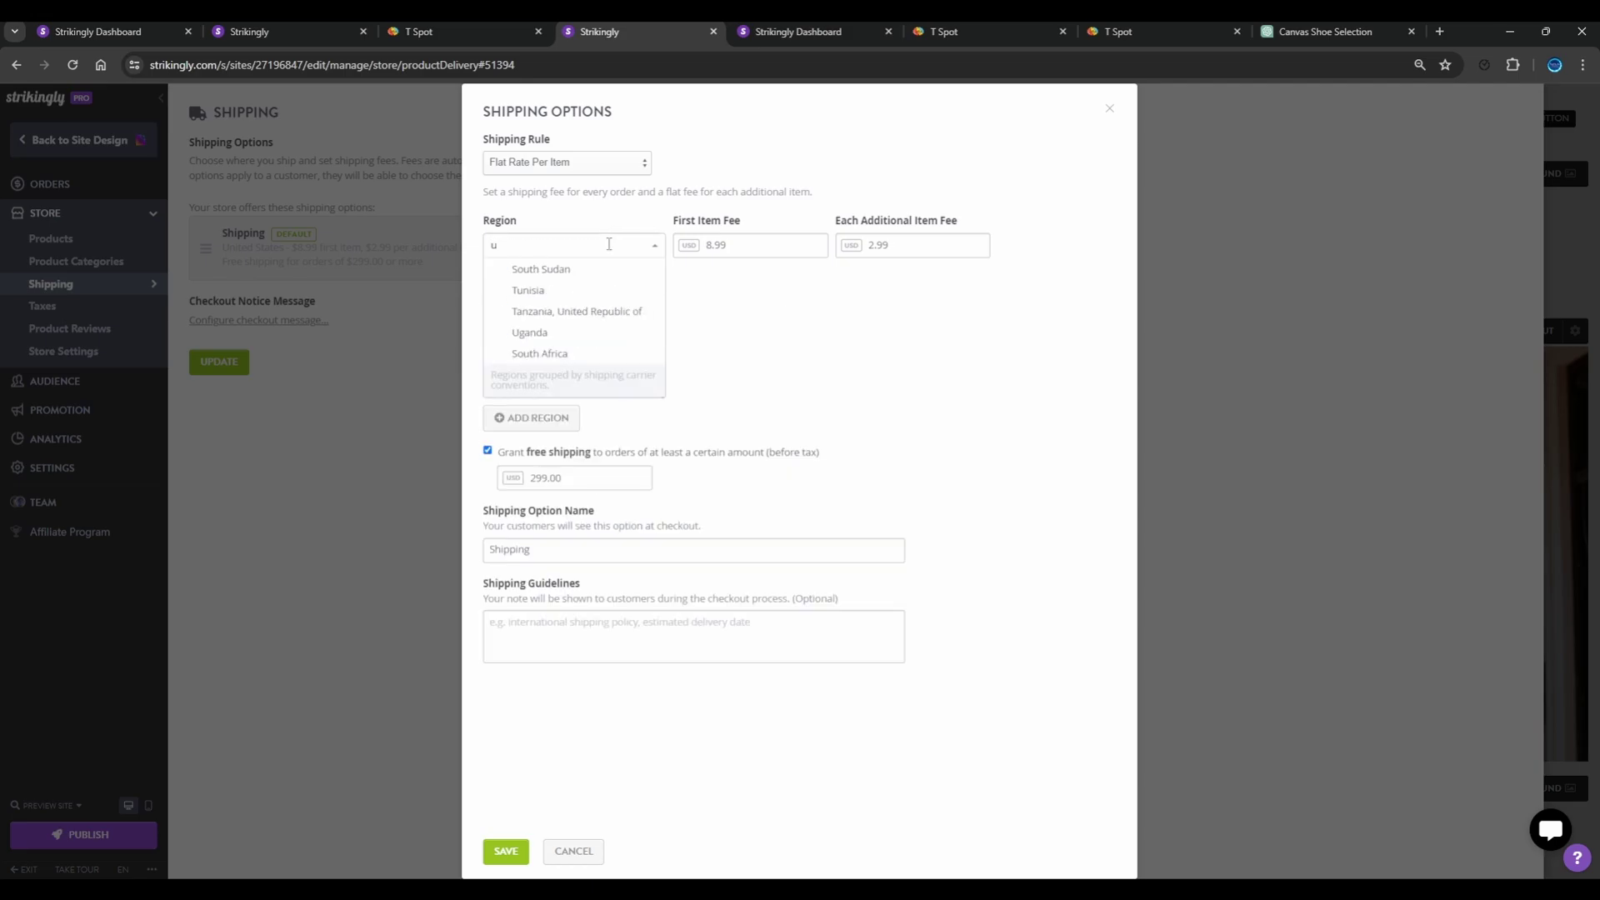
key("Escape")
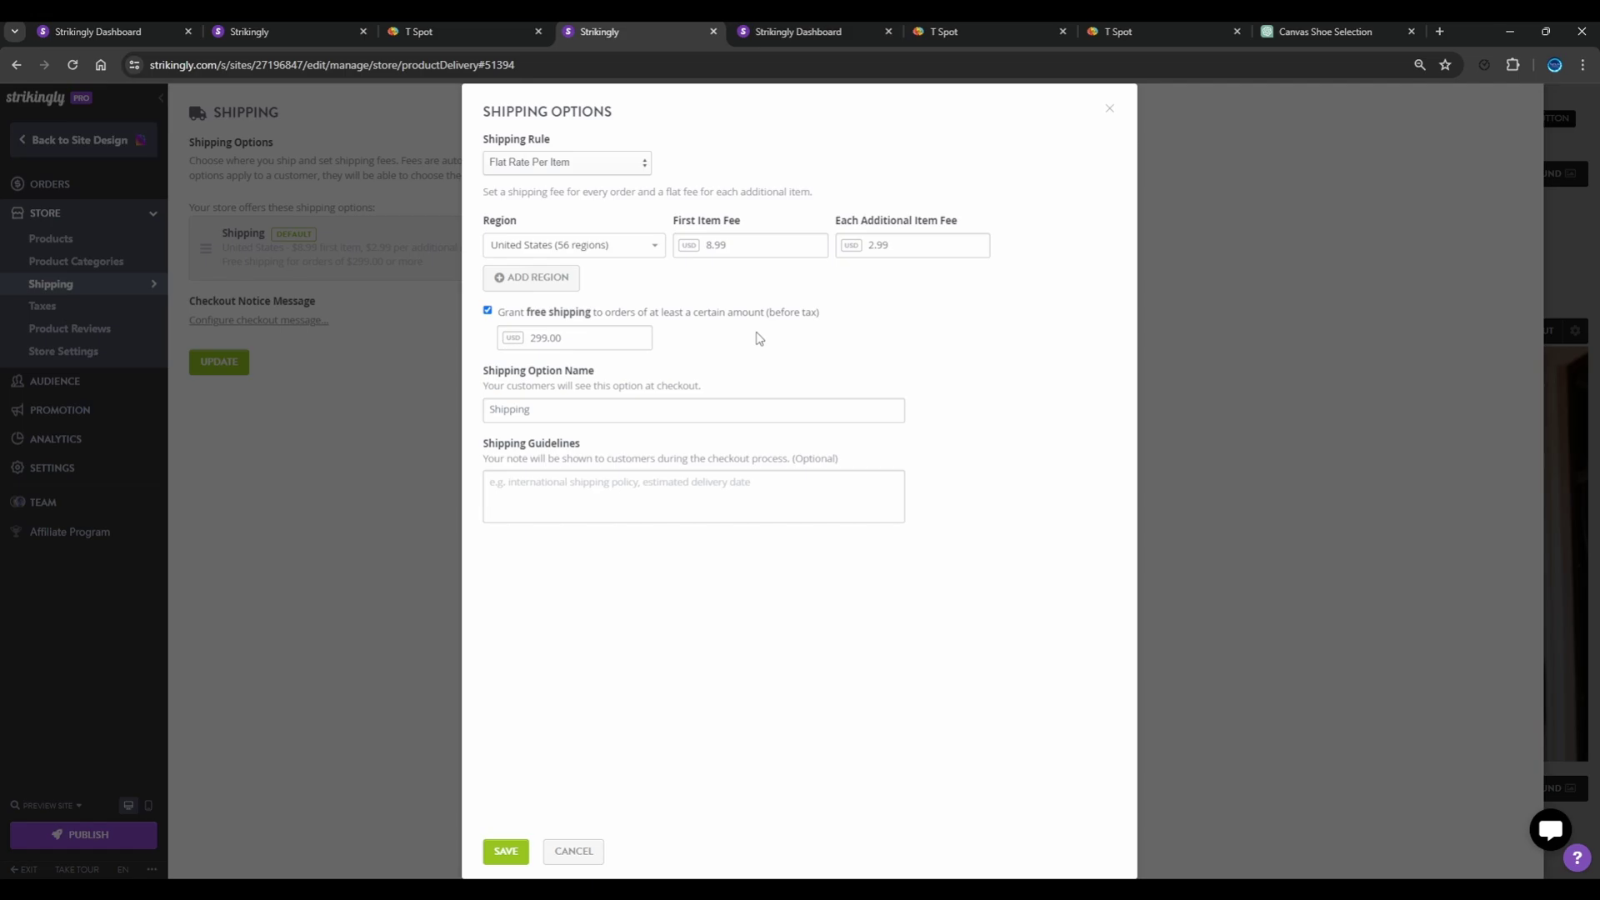
double_click(580, 343)
Open the store's tax settings and look through the per-state rates offered by the US State Sales Tax mode.
left_click(98, 308)
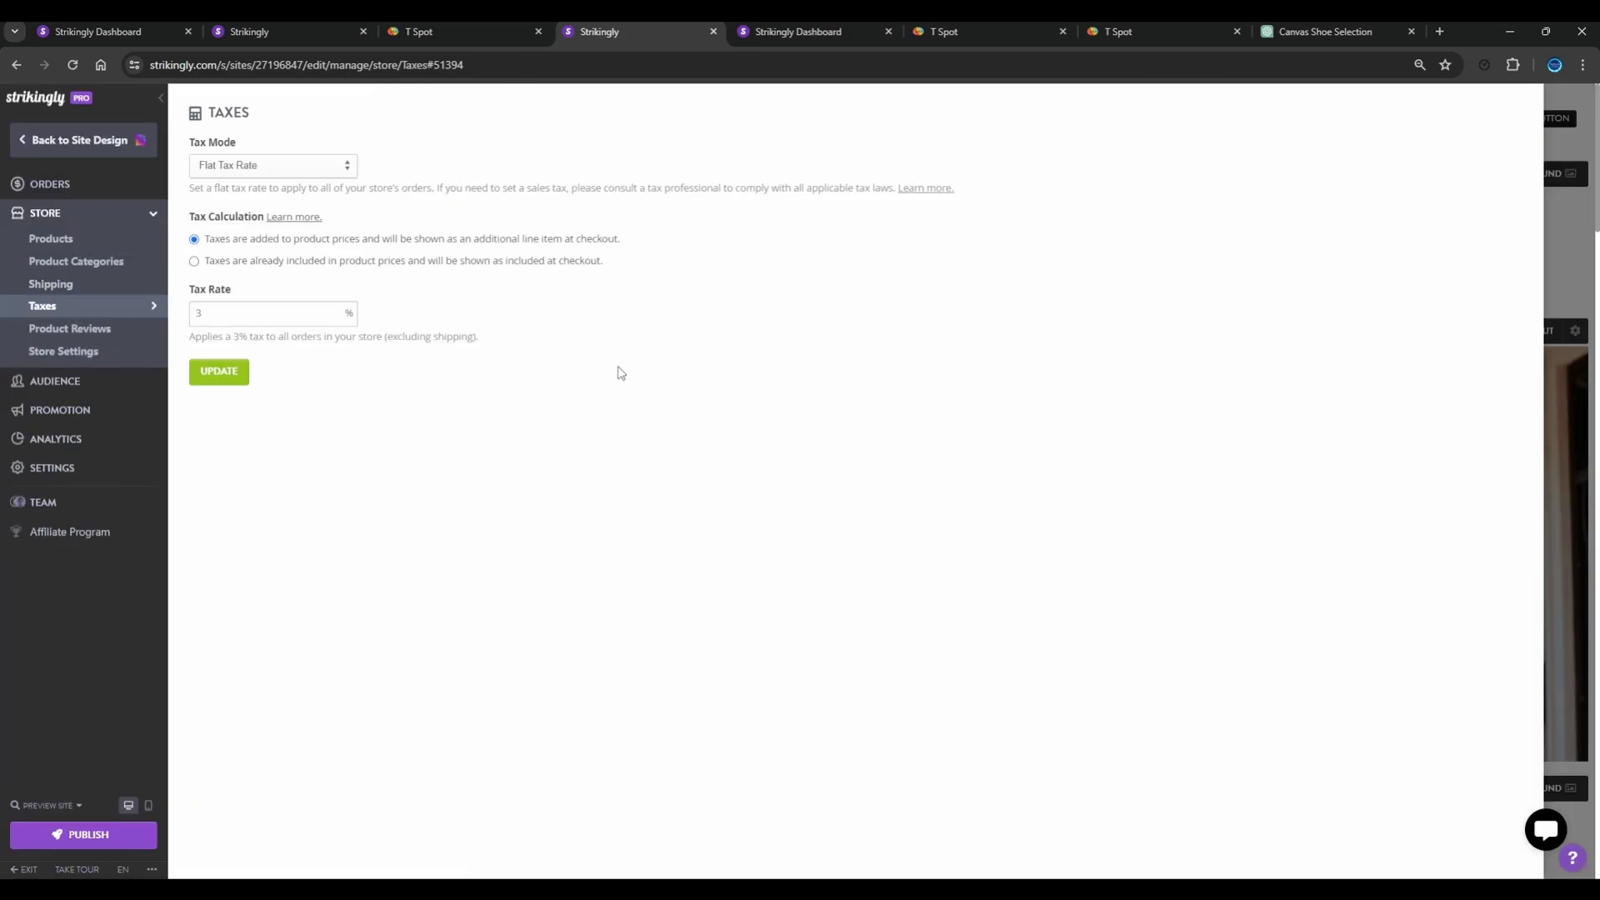
left_click(300, 206)
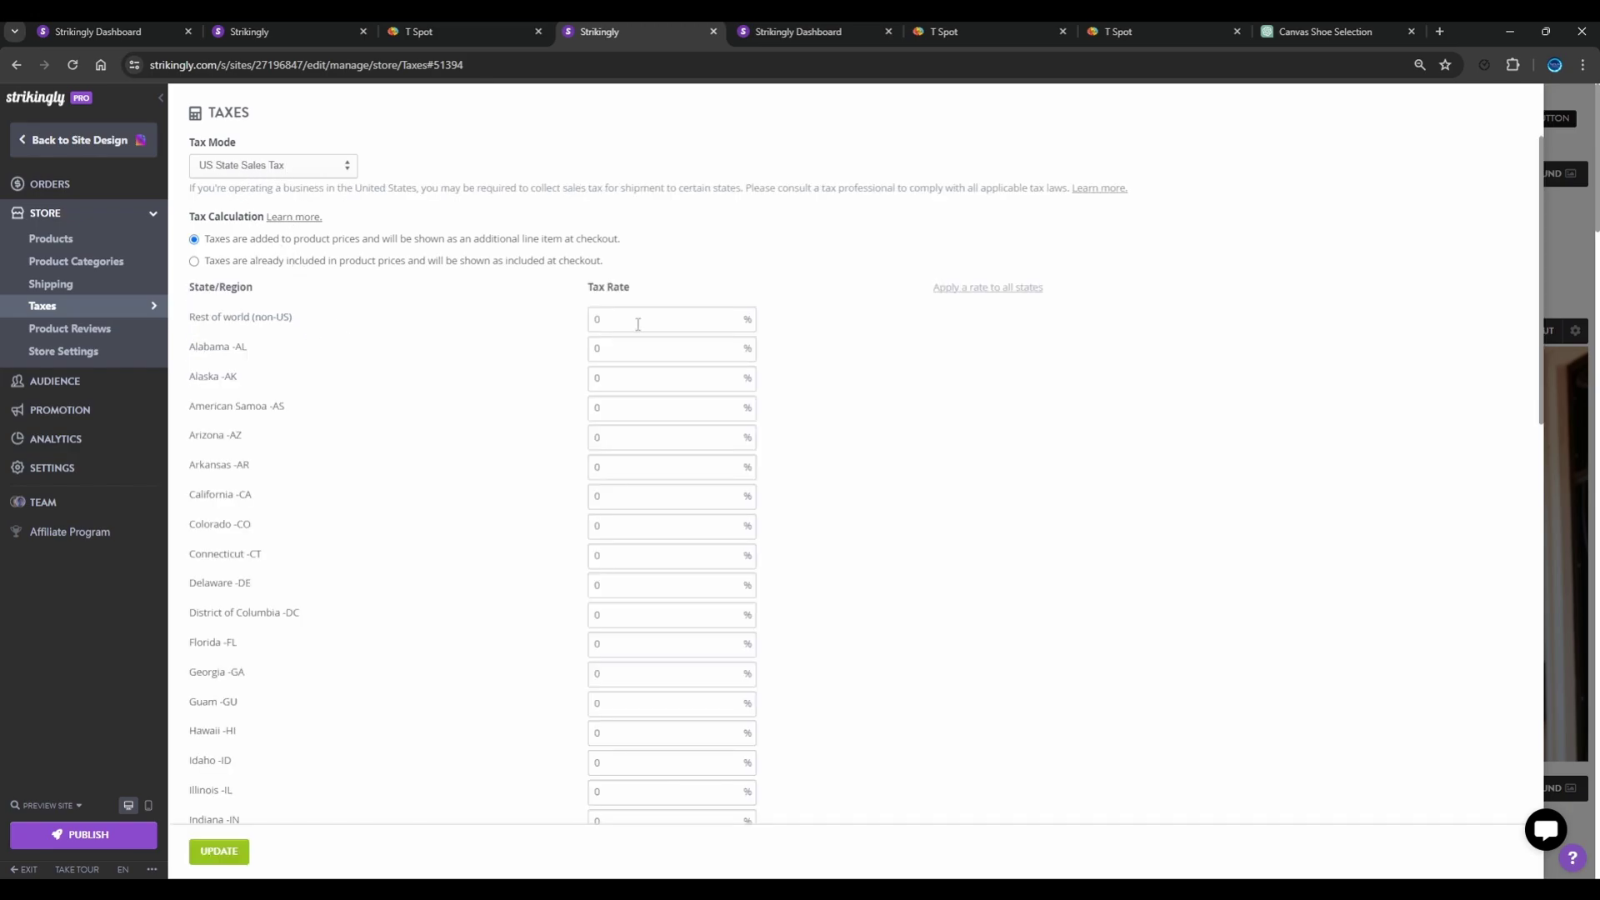
scroll(640, 441, "down", 14)
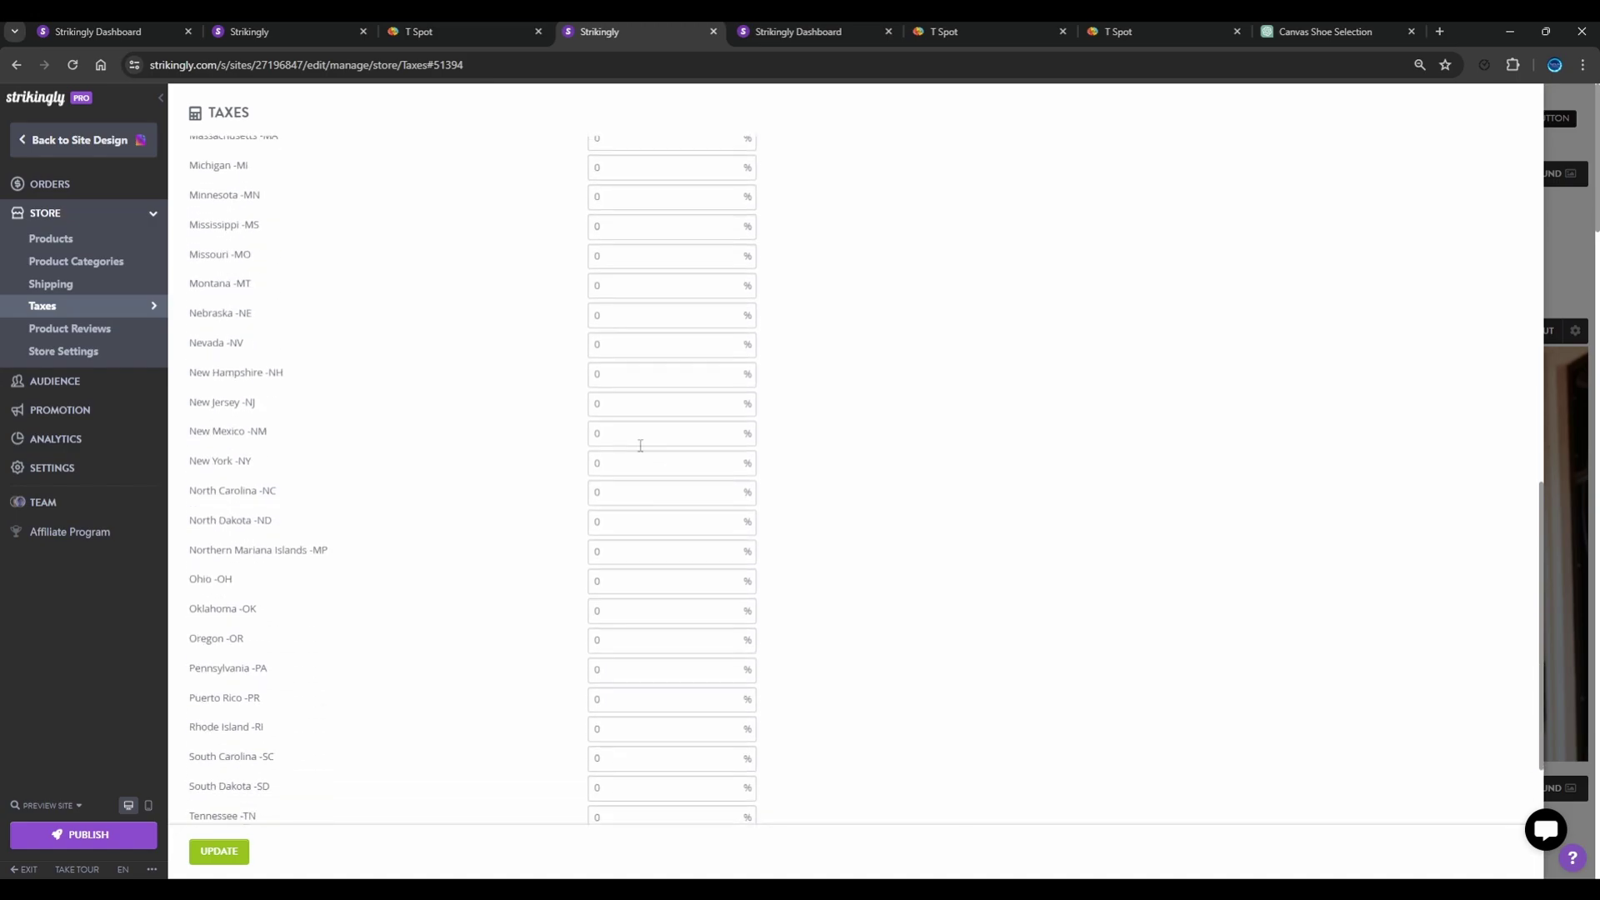
scroll(640, 445, "up", 15)
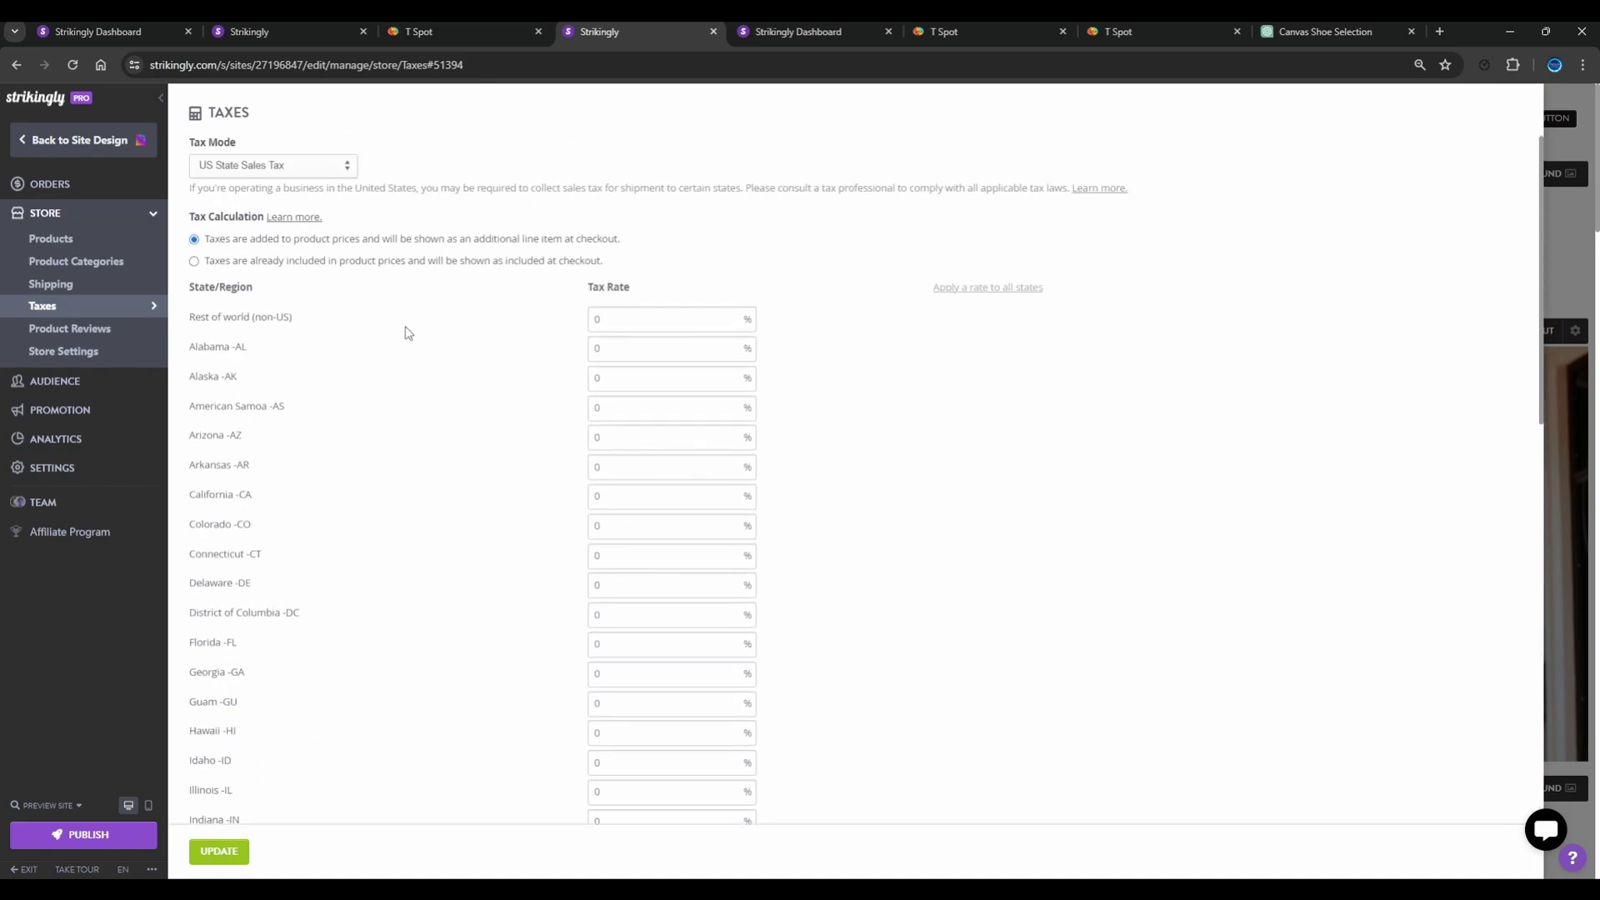
Set the tax mode to Flat Tax Rate with a 2% rate and update the tax settings.
left_click(282, 173)
left_click(285, 188)
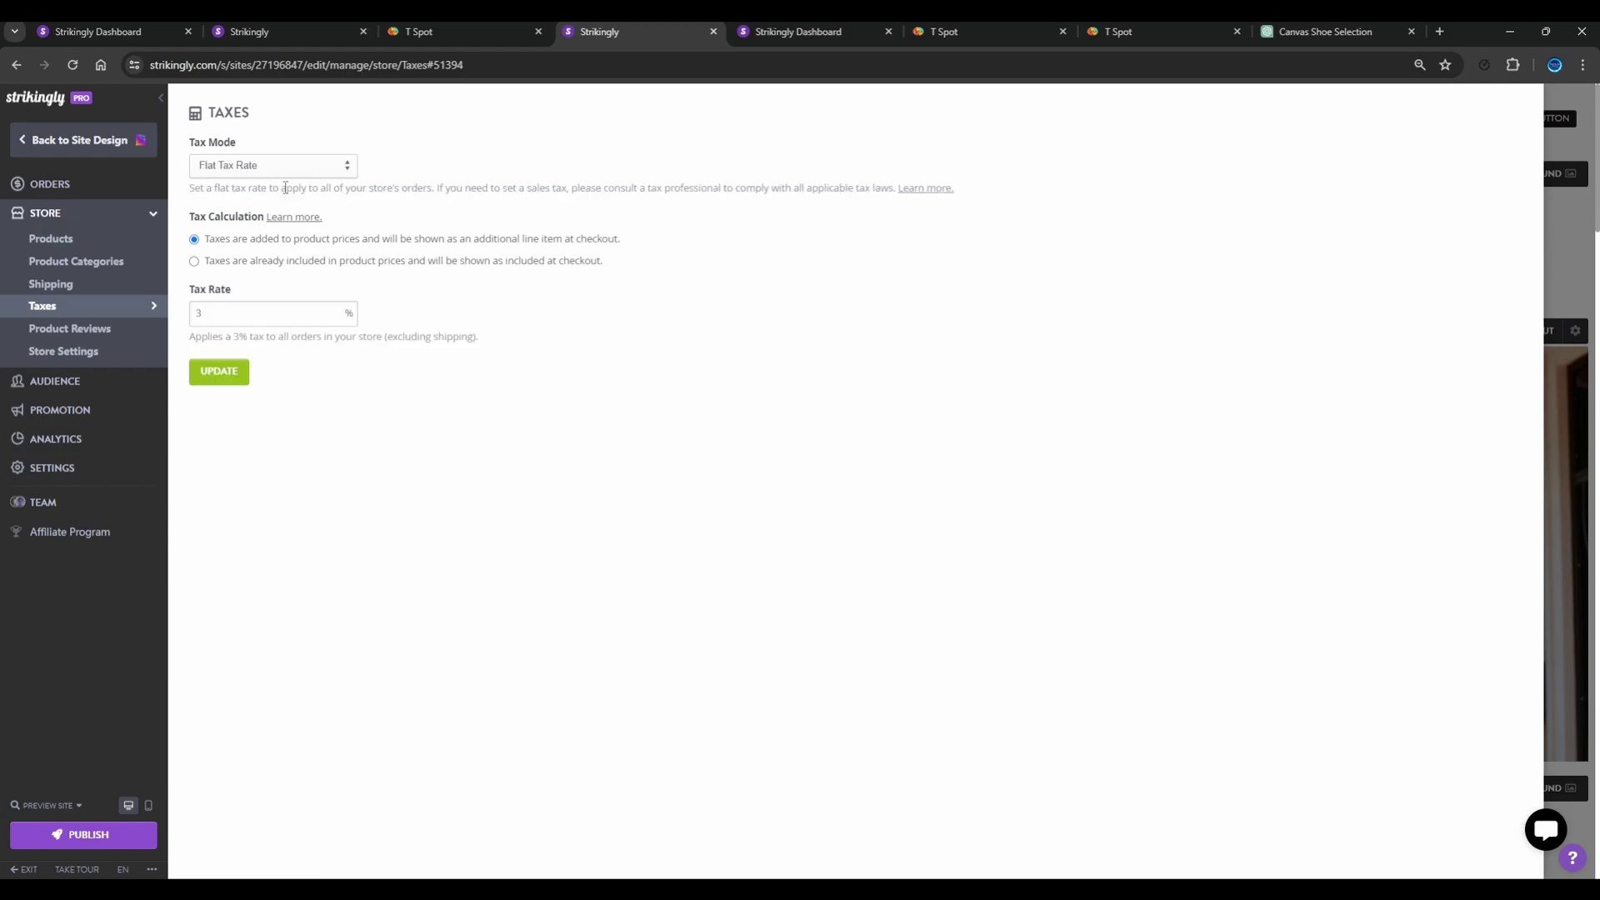
left_click(254, 310)
left_click(222, 377)
View the store's product reviews, checking the approved and pending lists.
left_click(71, 330)
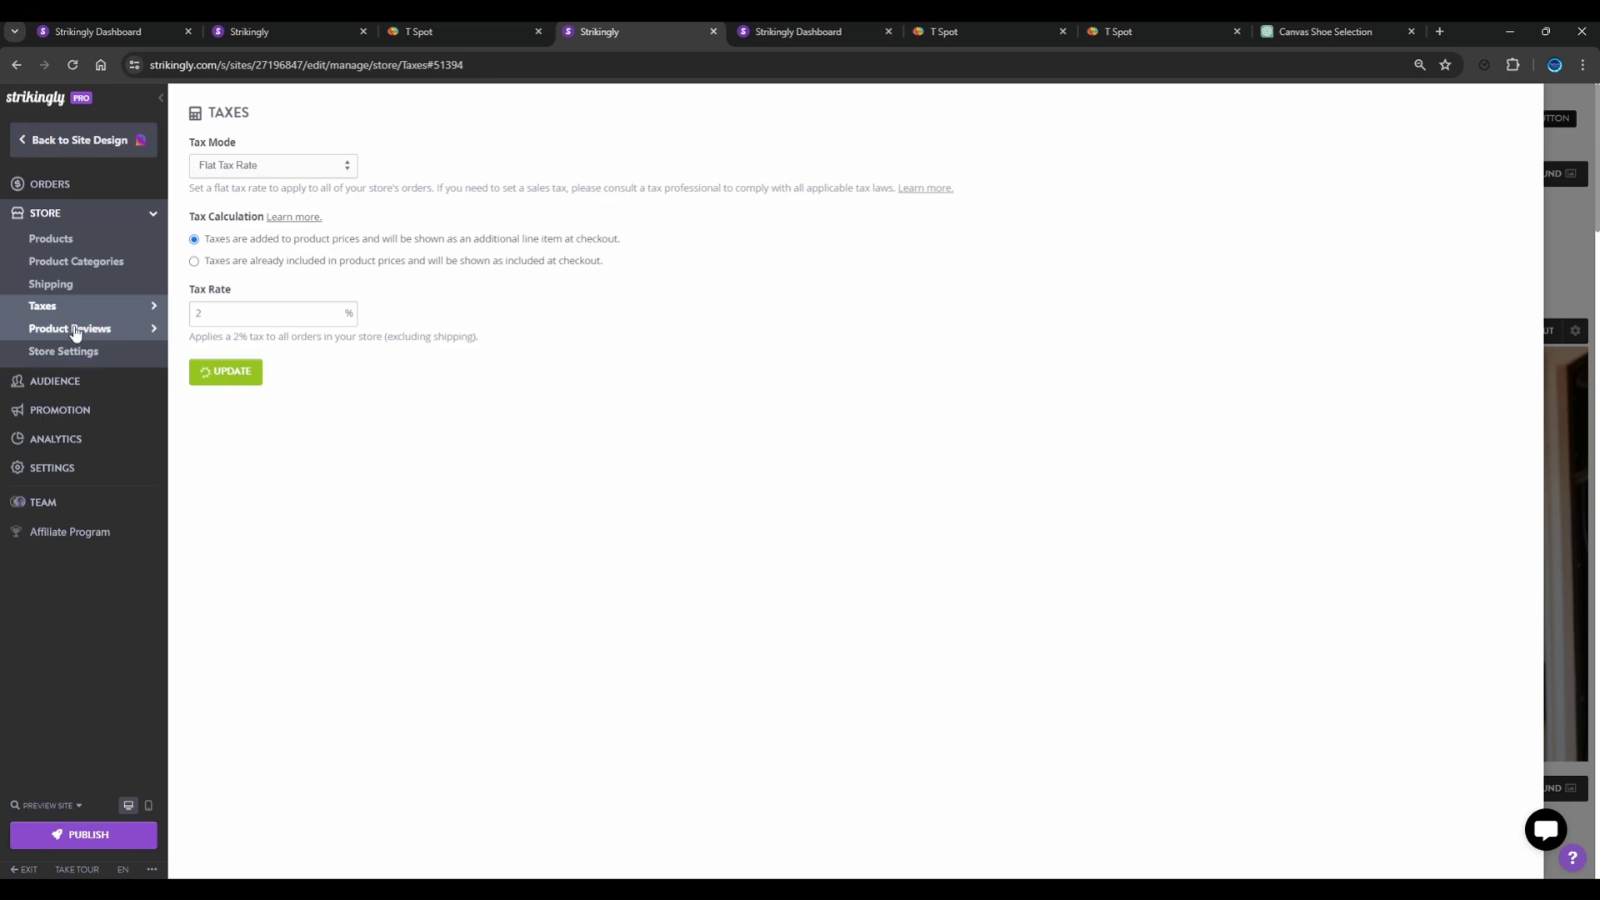
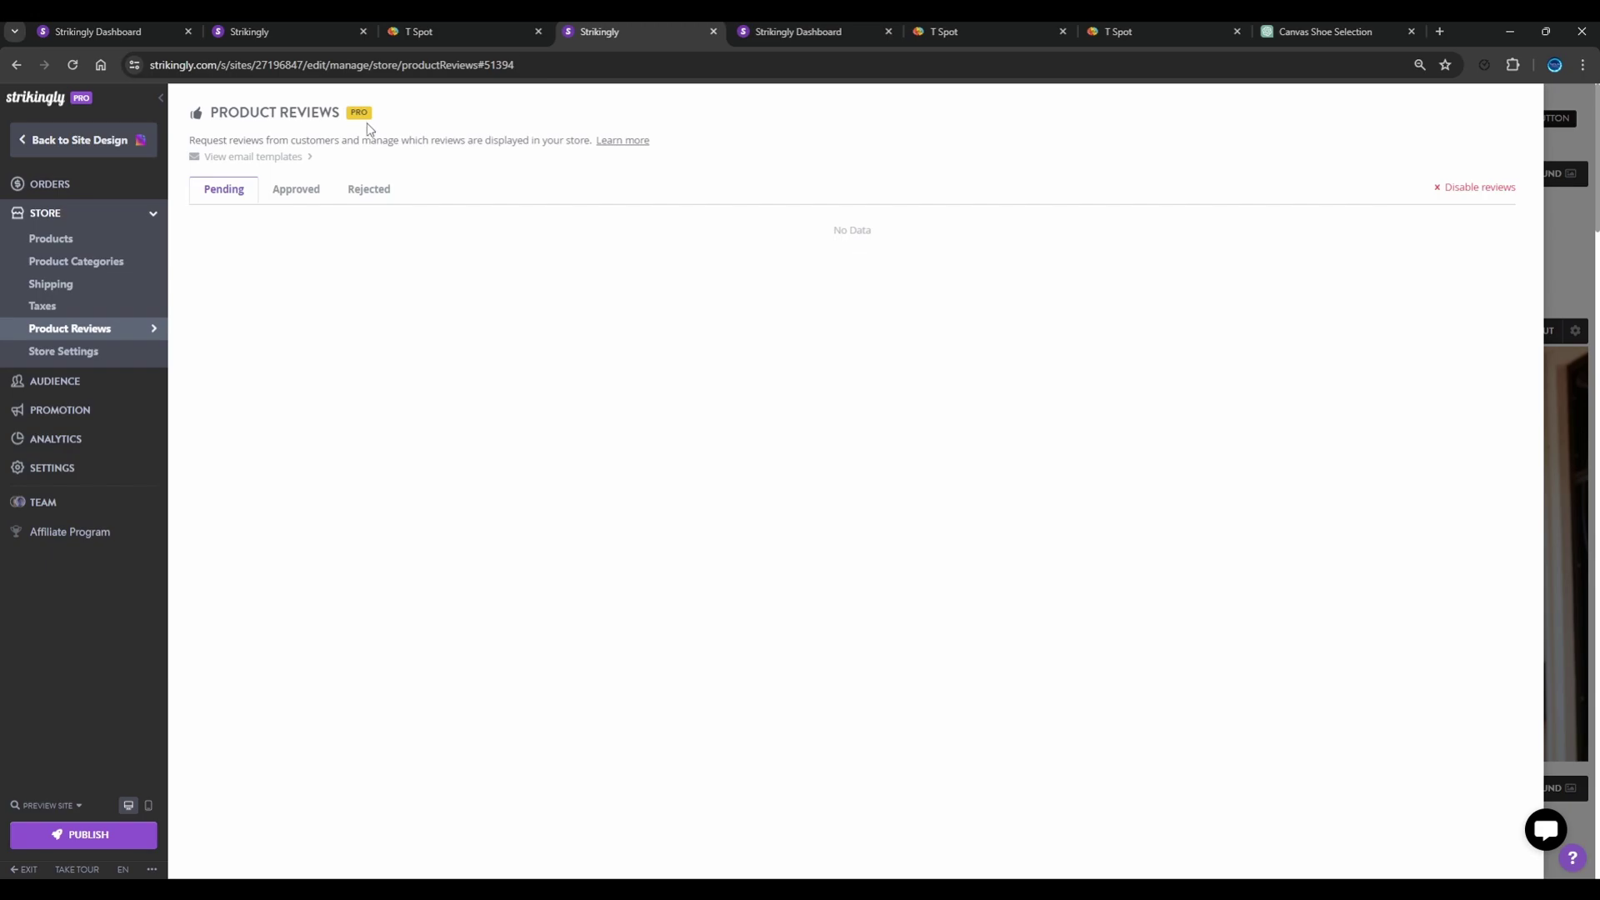
left_click(284, 191)
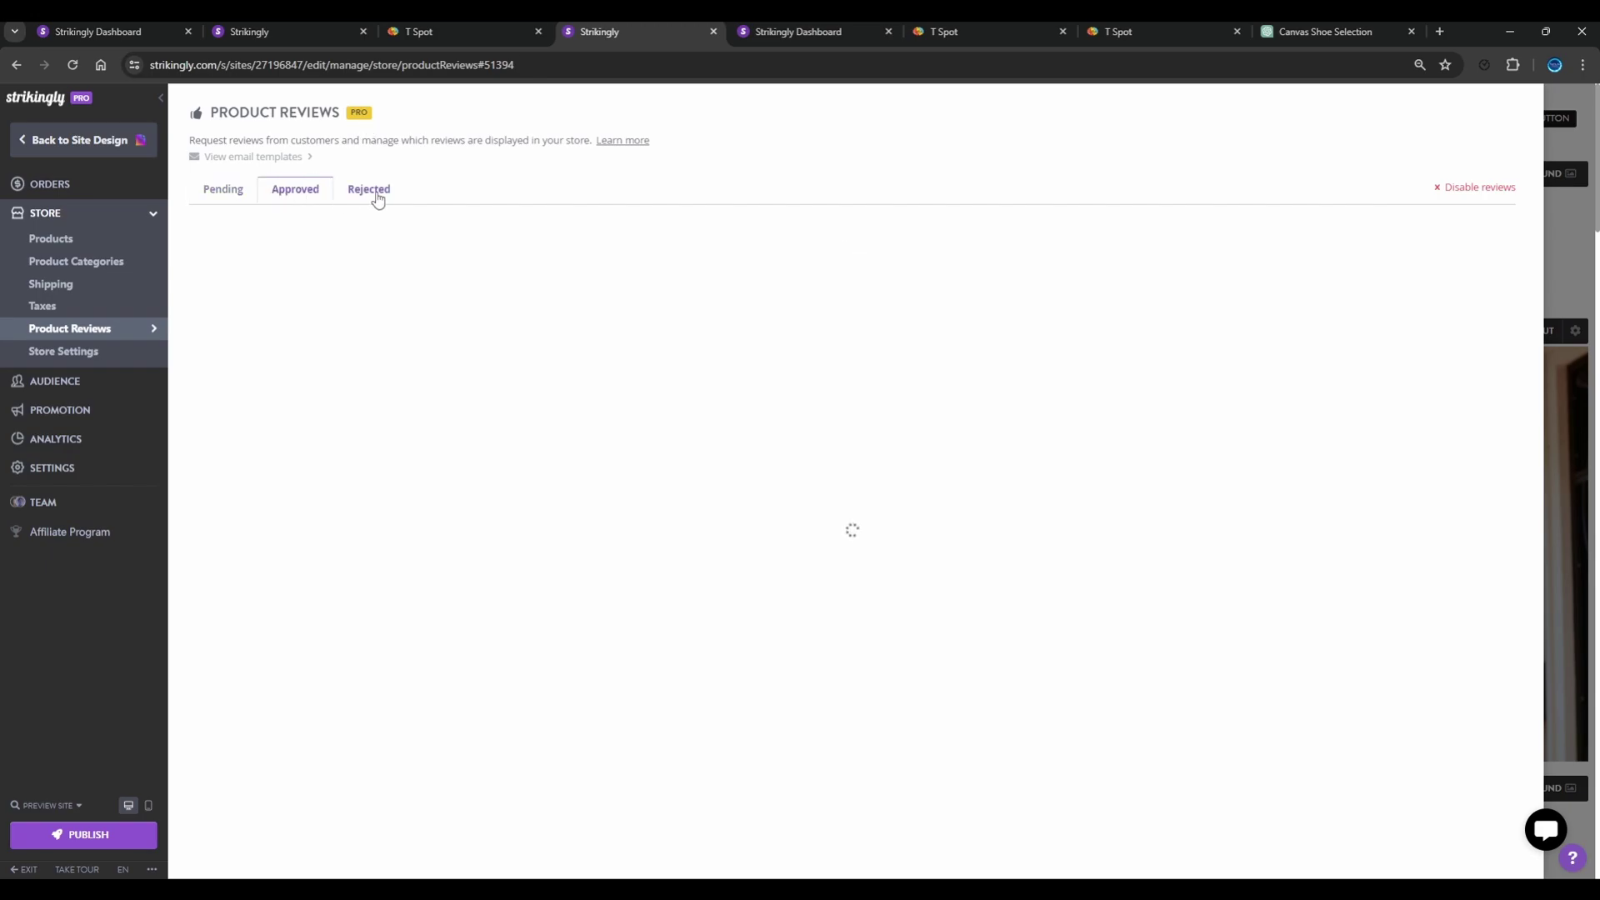
left_click(218, 191)
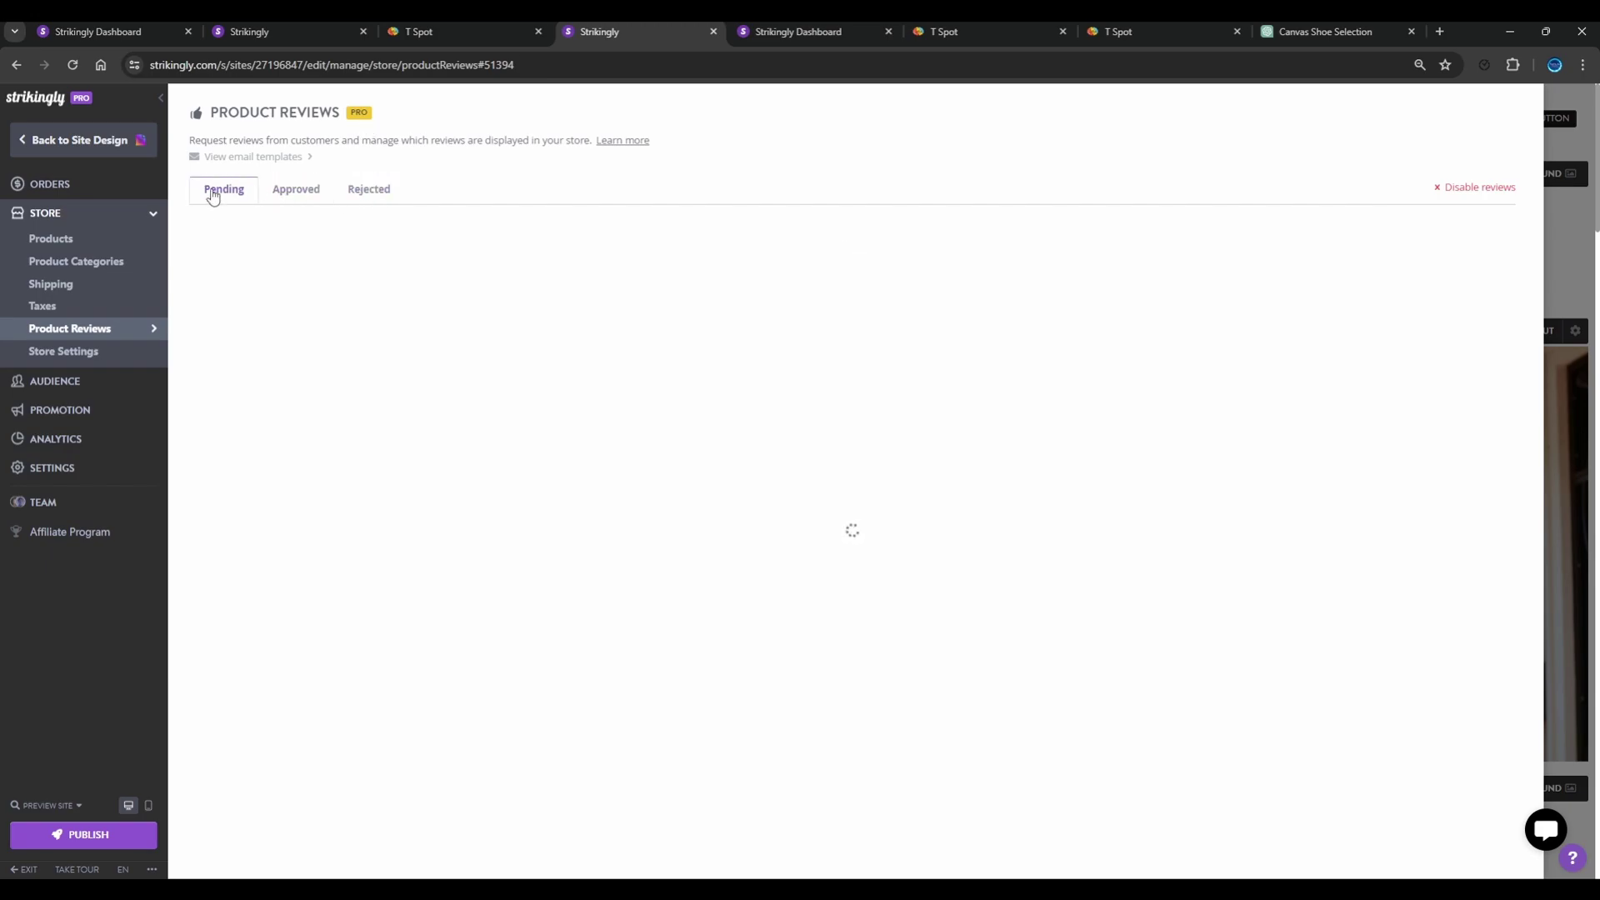
Look through the store settings, from payments, notifications and coupons to checkout form, page redirection and abandoned cart recovery.
left_click(69, 354)
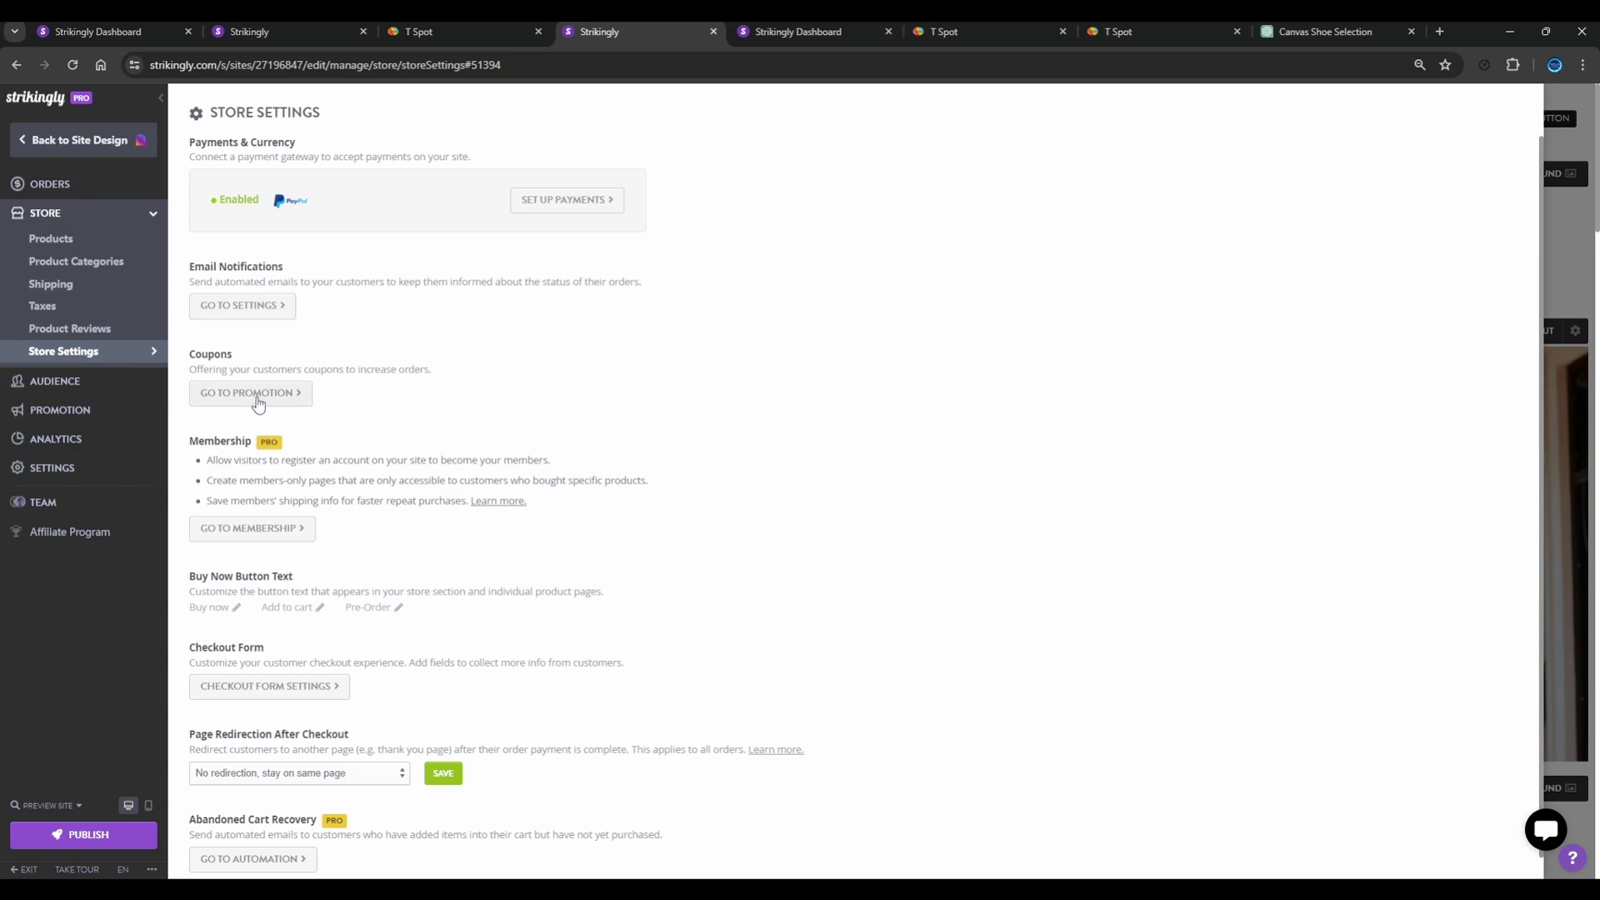
scroll(322, 485, "down", 1)
scroll(322, 486, "down", 1)
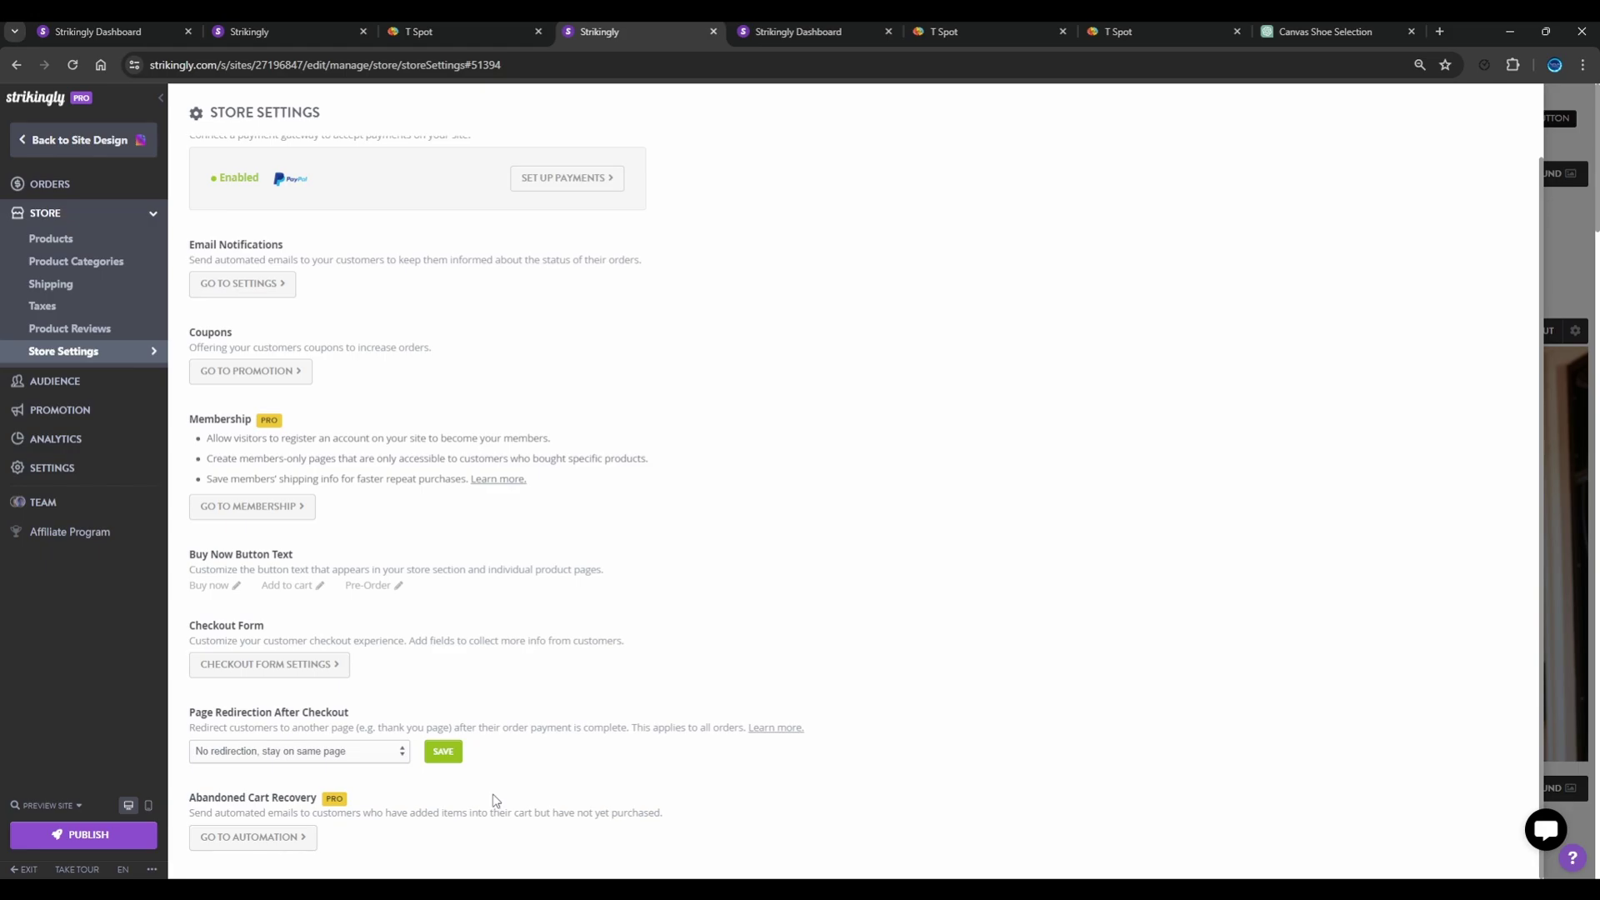
scroll(495, 801, "up", 1)
scroll(330, 491, "down", 1)
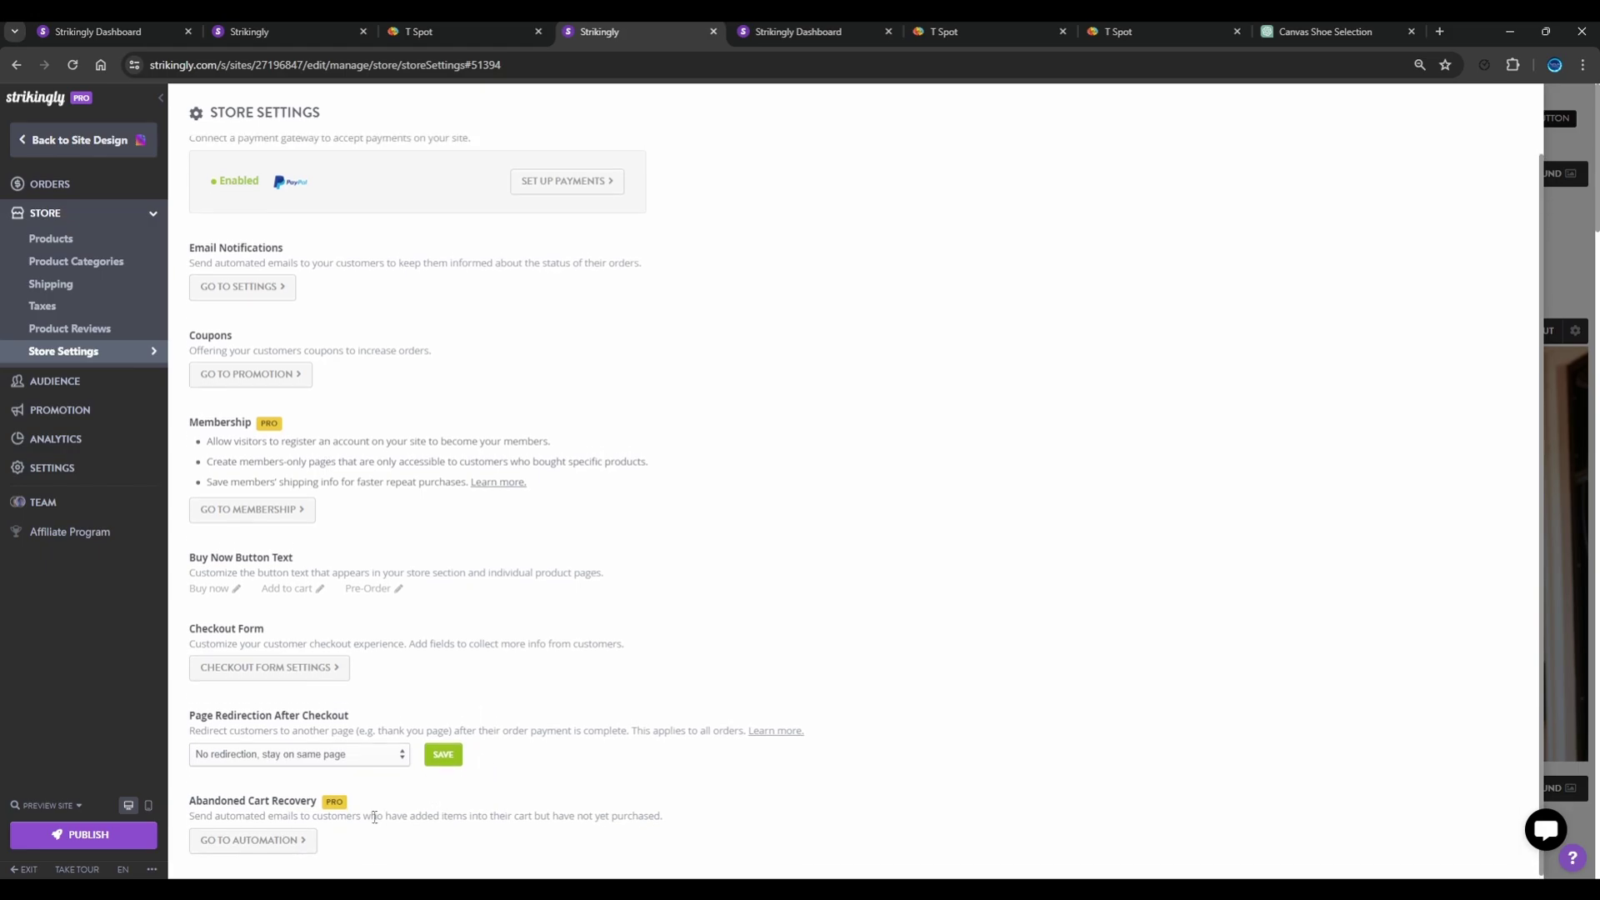
scroll(374, 817, "up", 1)
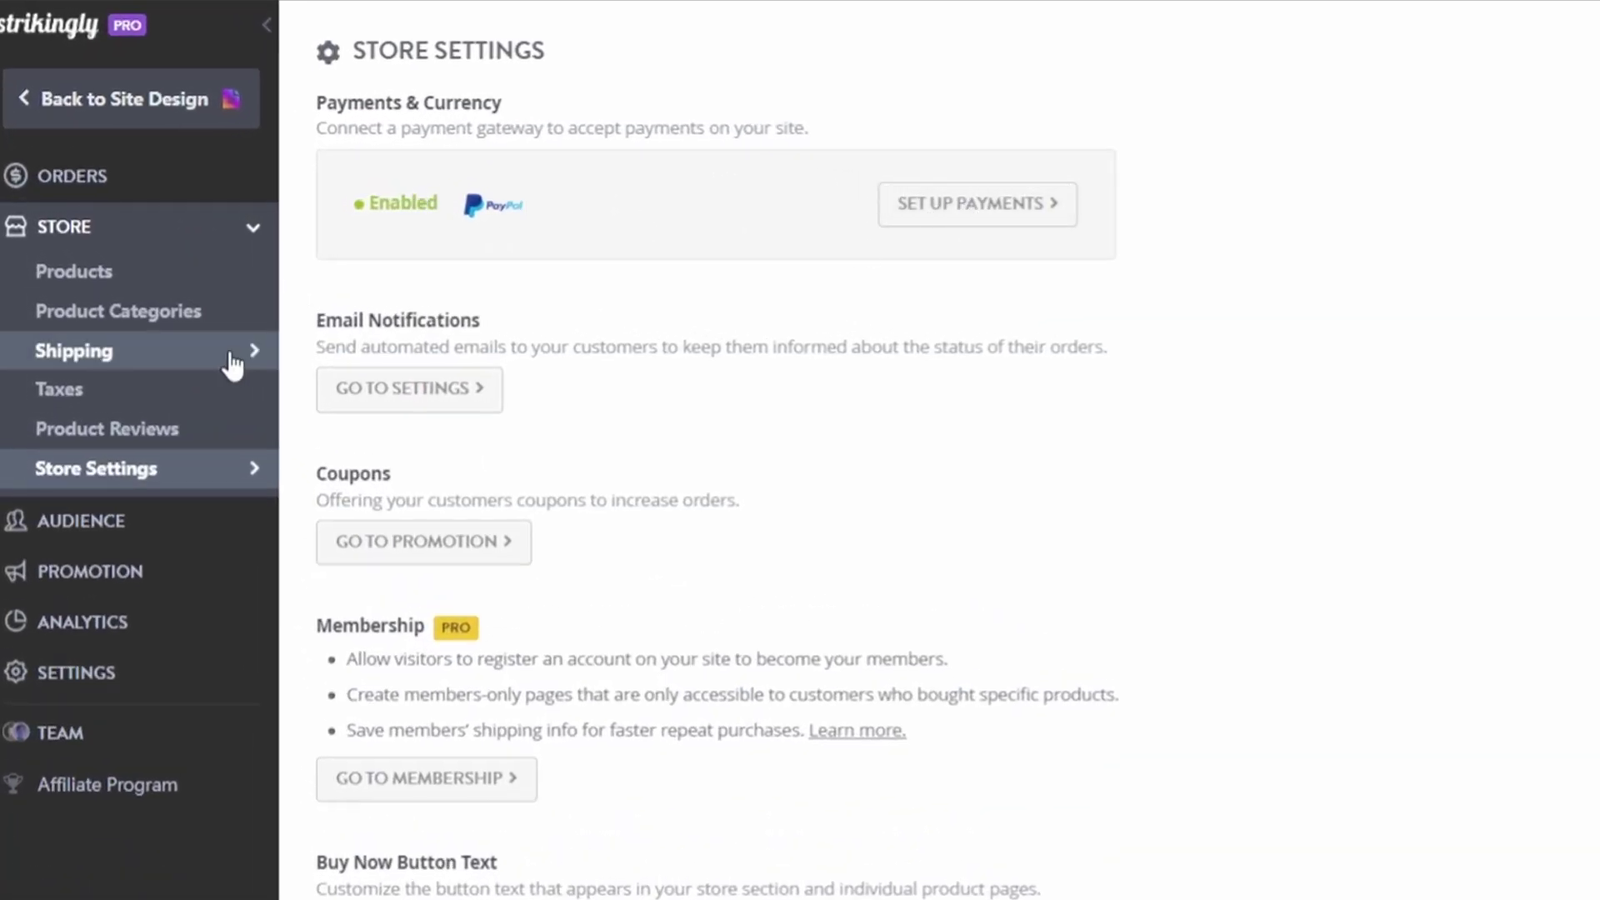
Open the site's Accept Payments settings, view the Stripe gateway's connection page and close it.
left_click(164, 675)
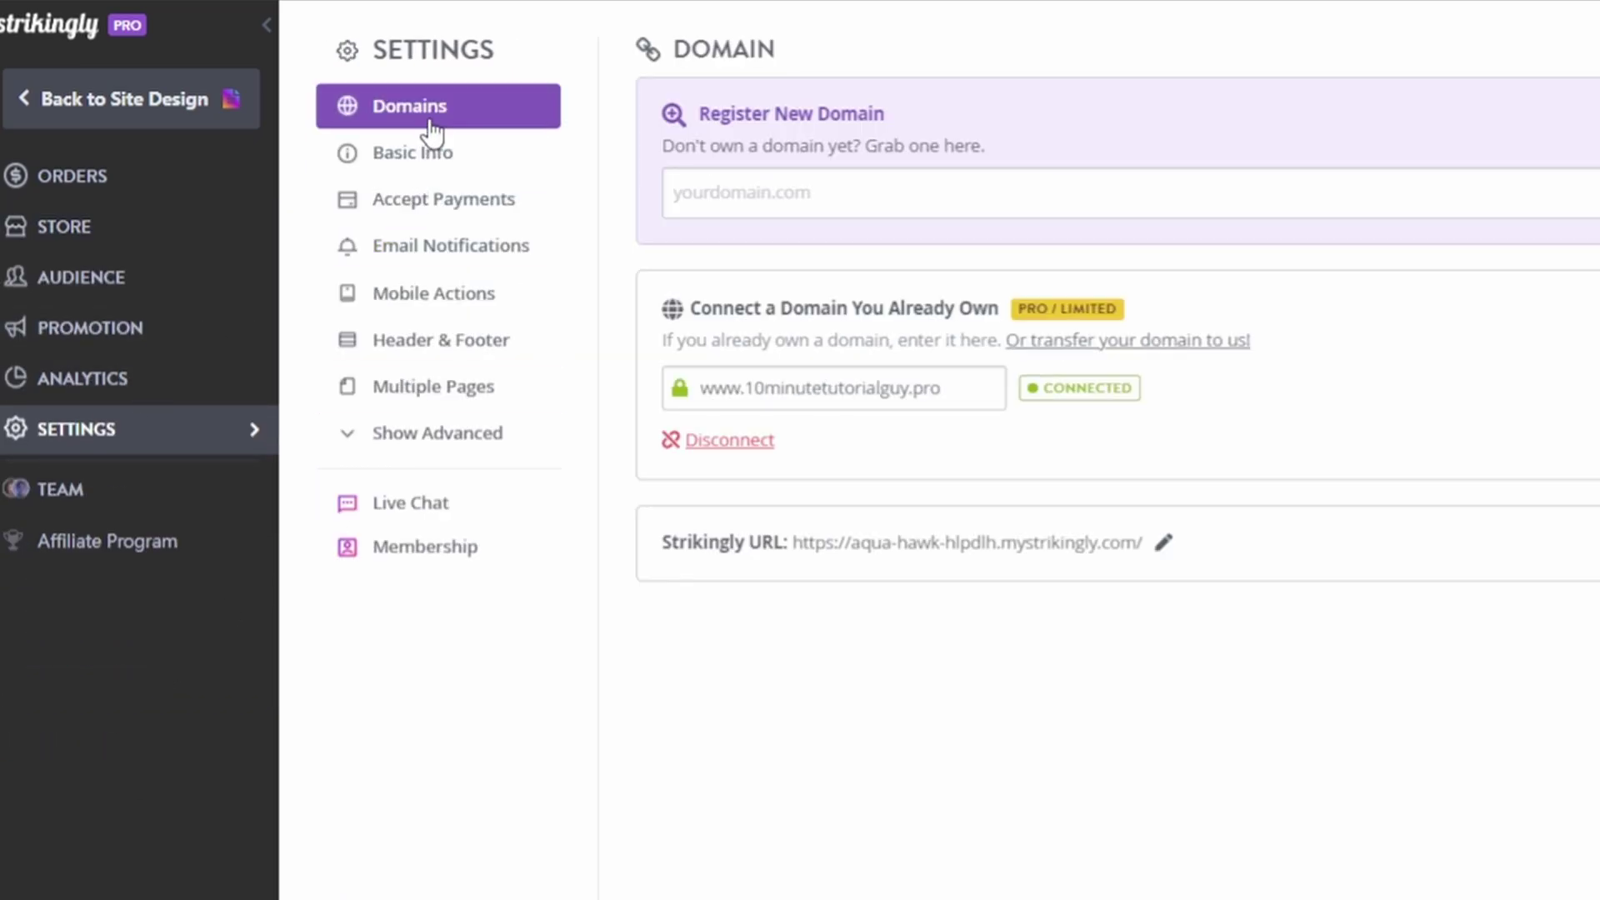
left_click(467, 207)
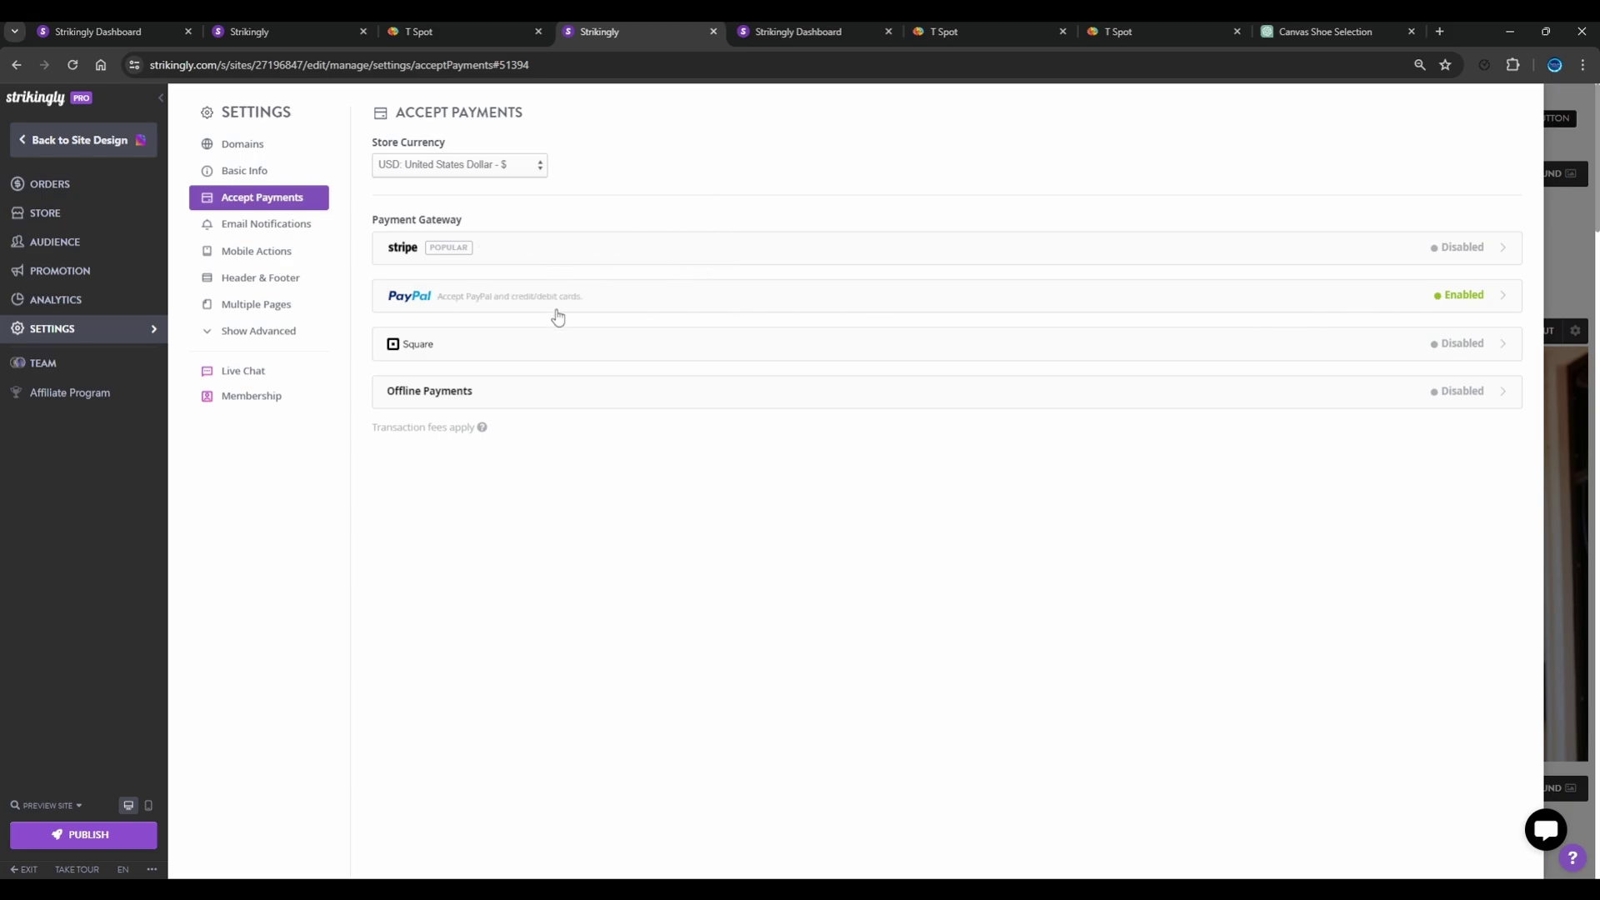
left_click(514, 251)
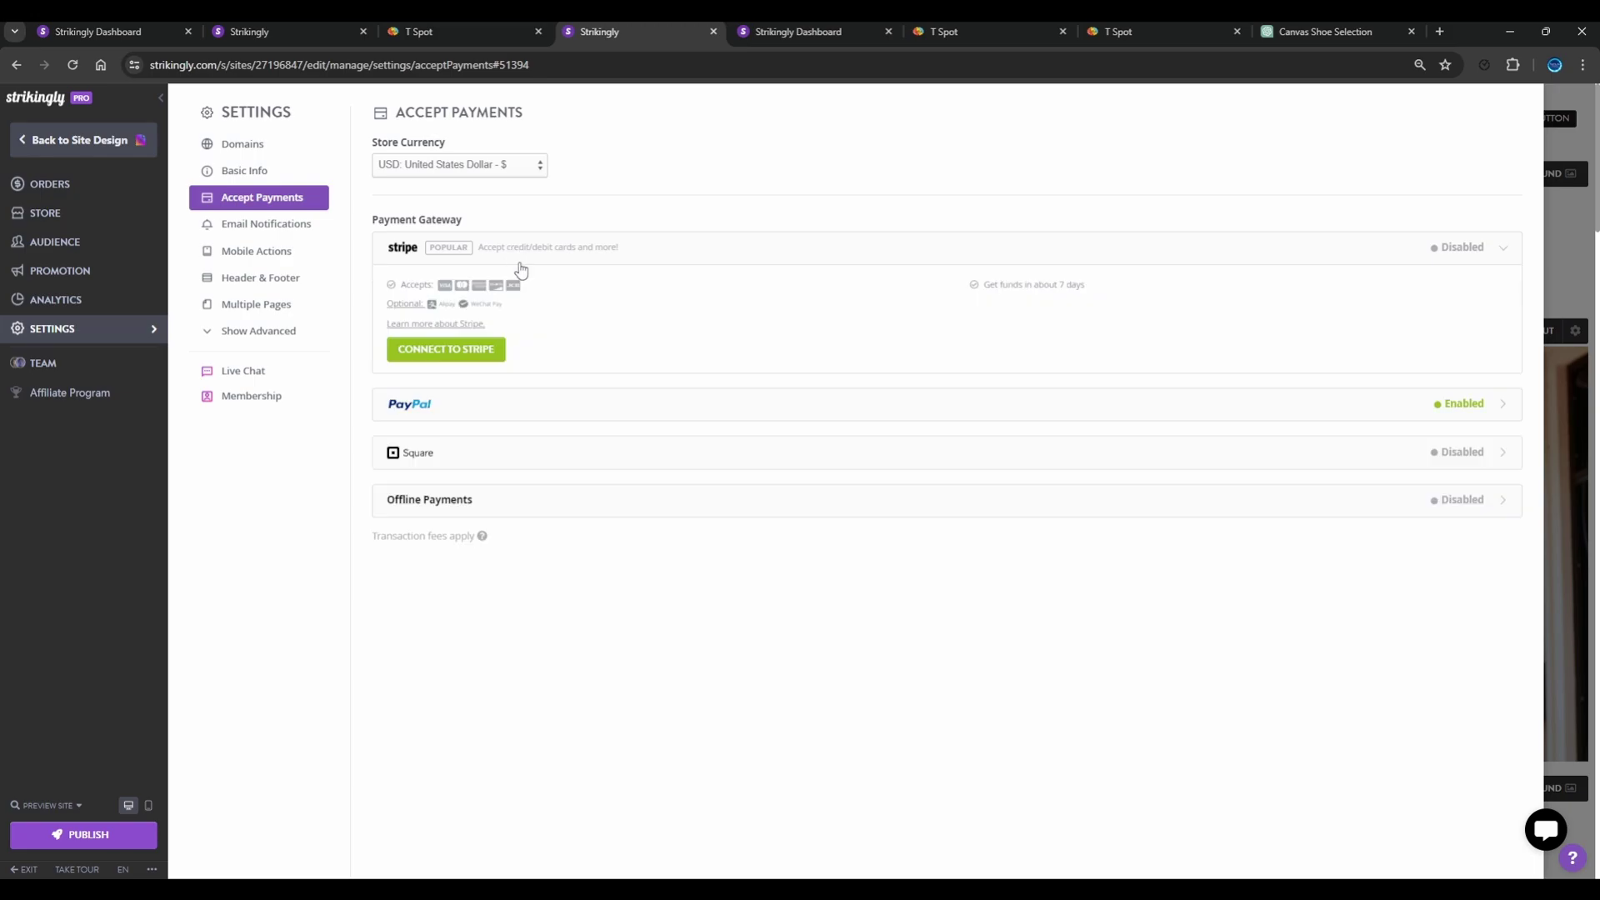
left_click(444, 350)
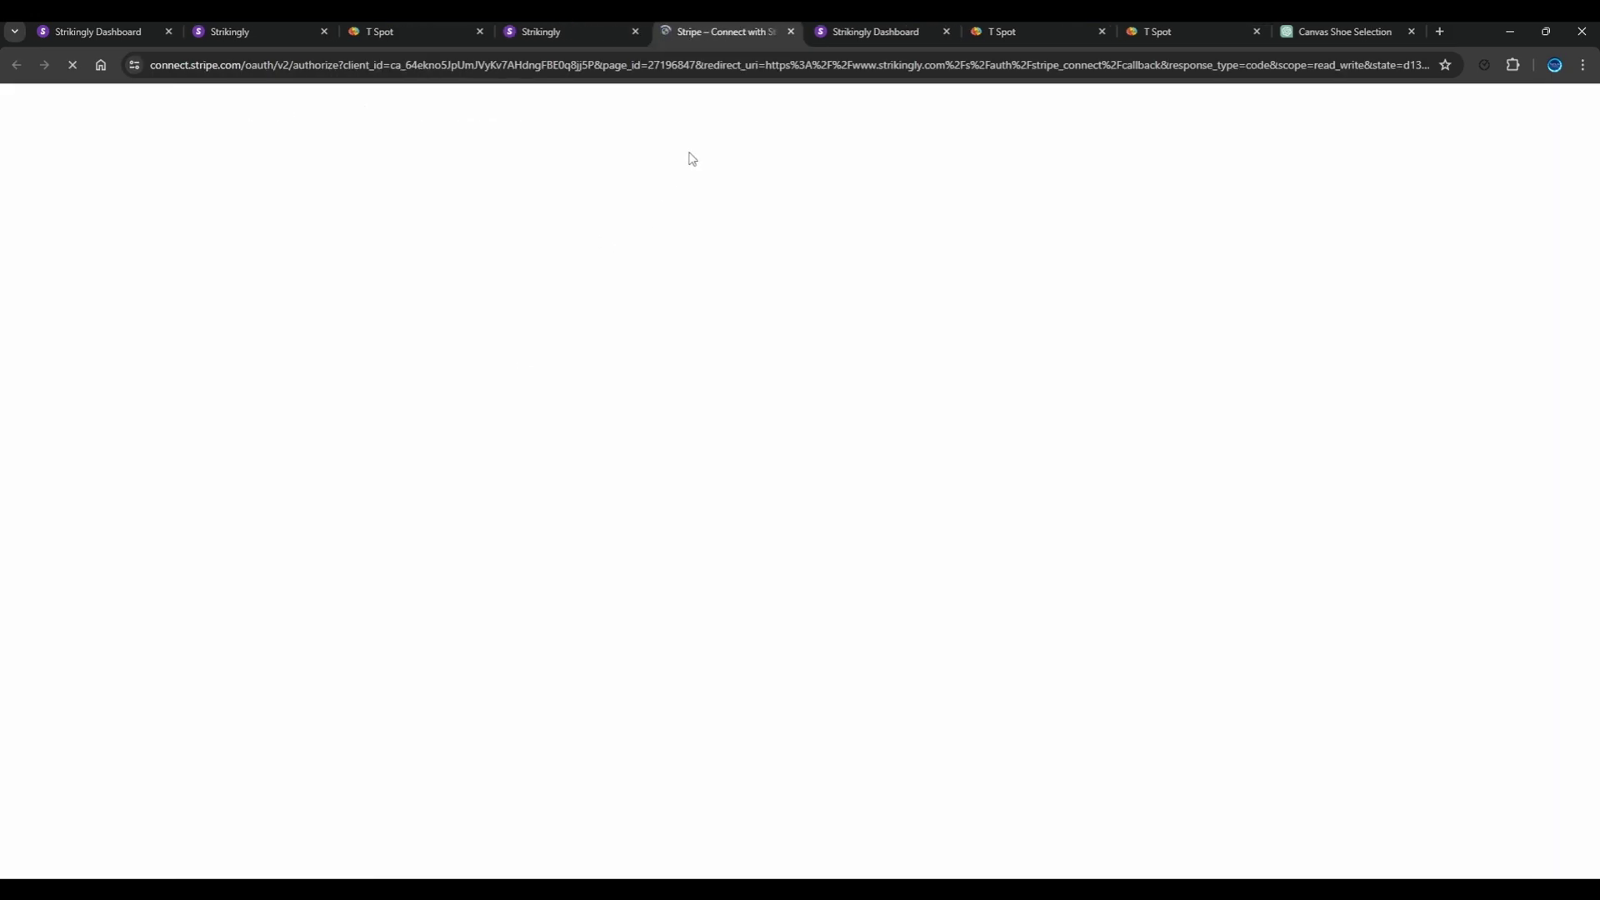
left_click(791, 32)
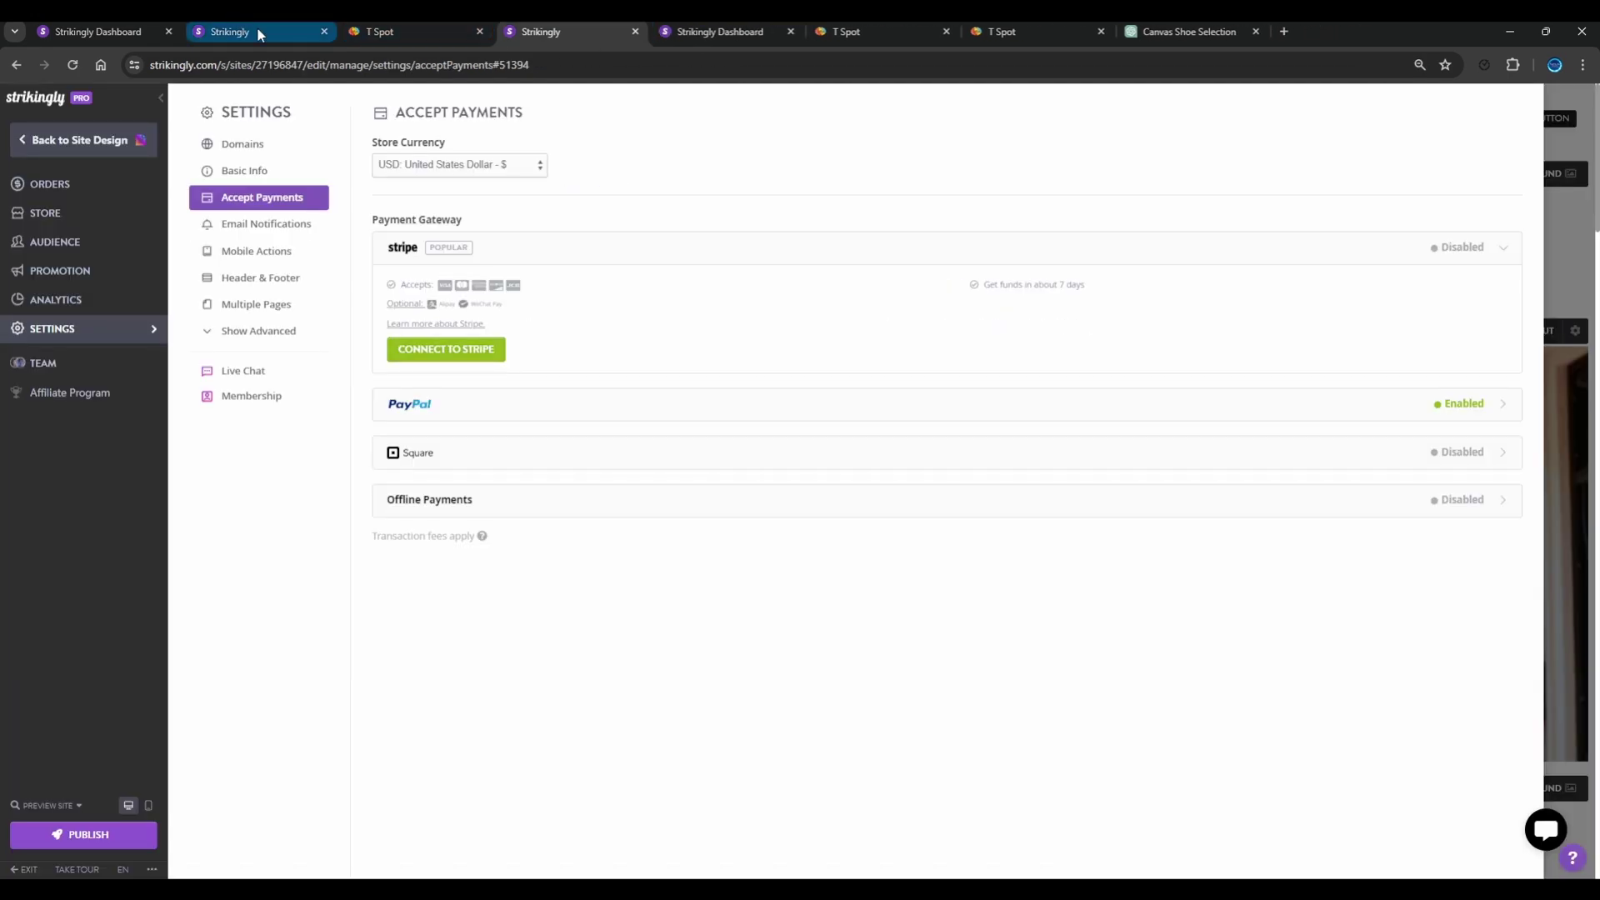
View the store's products and browse the audience list by full audience, forms, live chat, customers, booking and members.
left_click(45, 212)
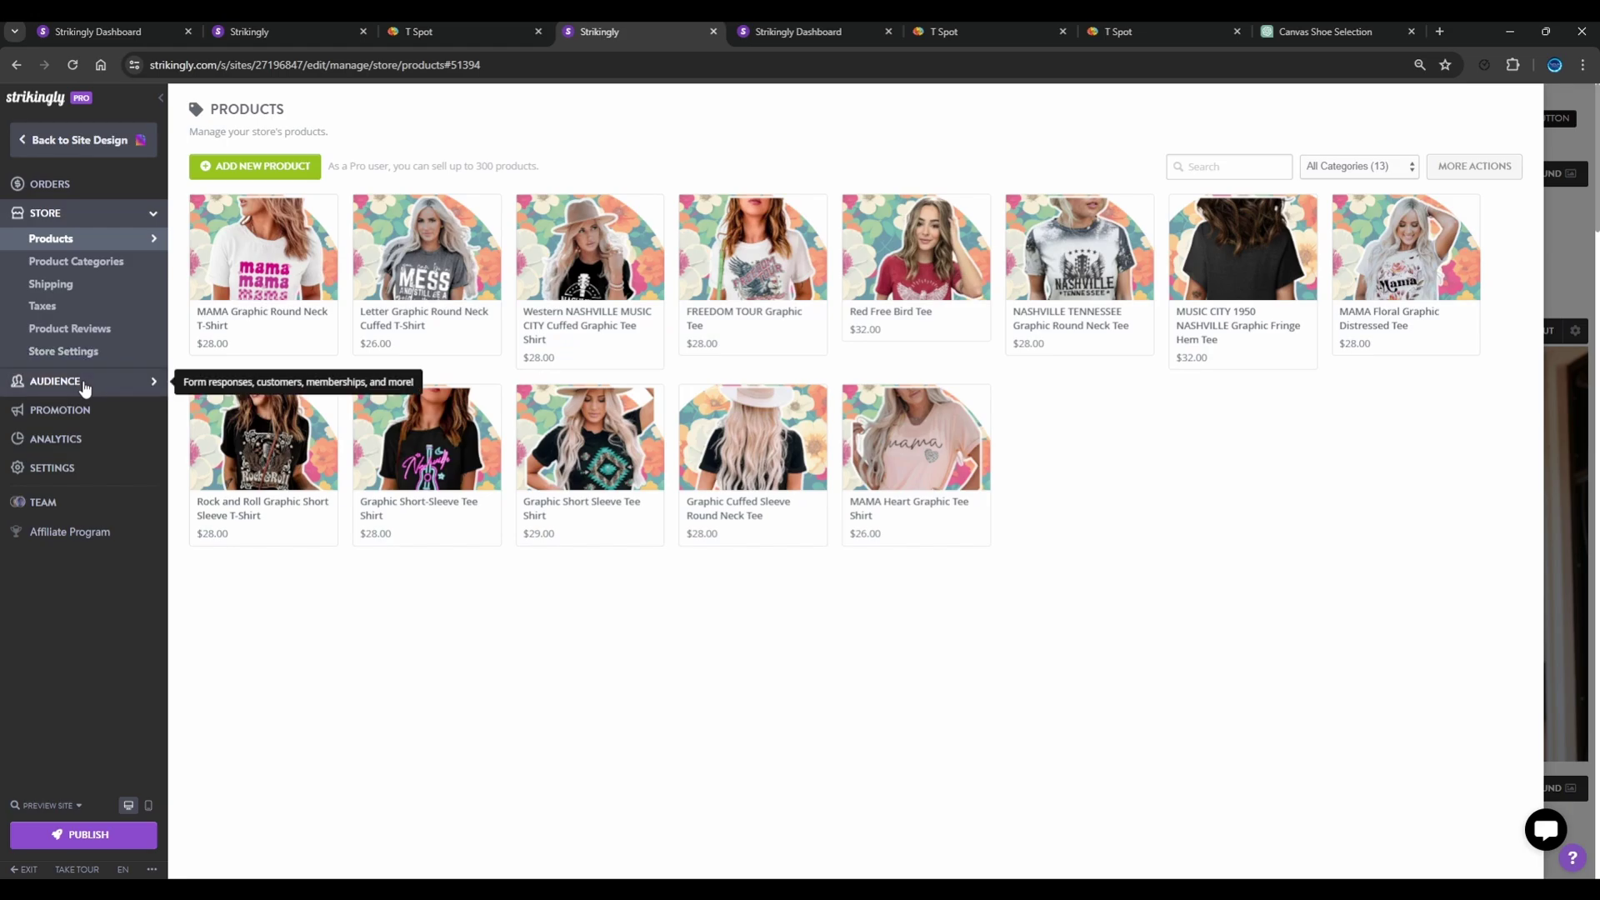
left_click(81, 383)
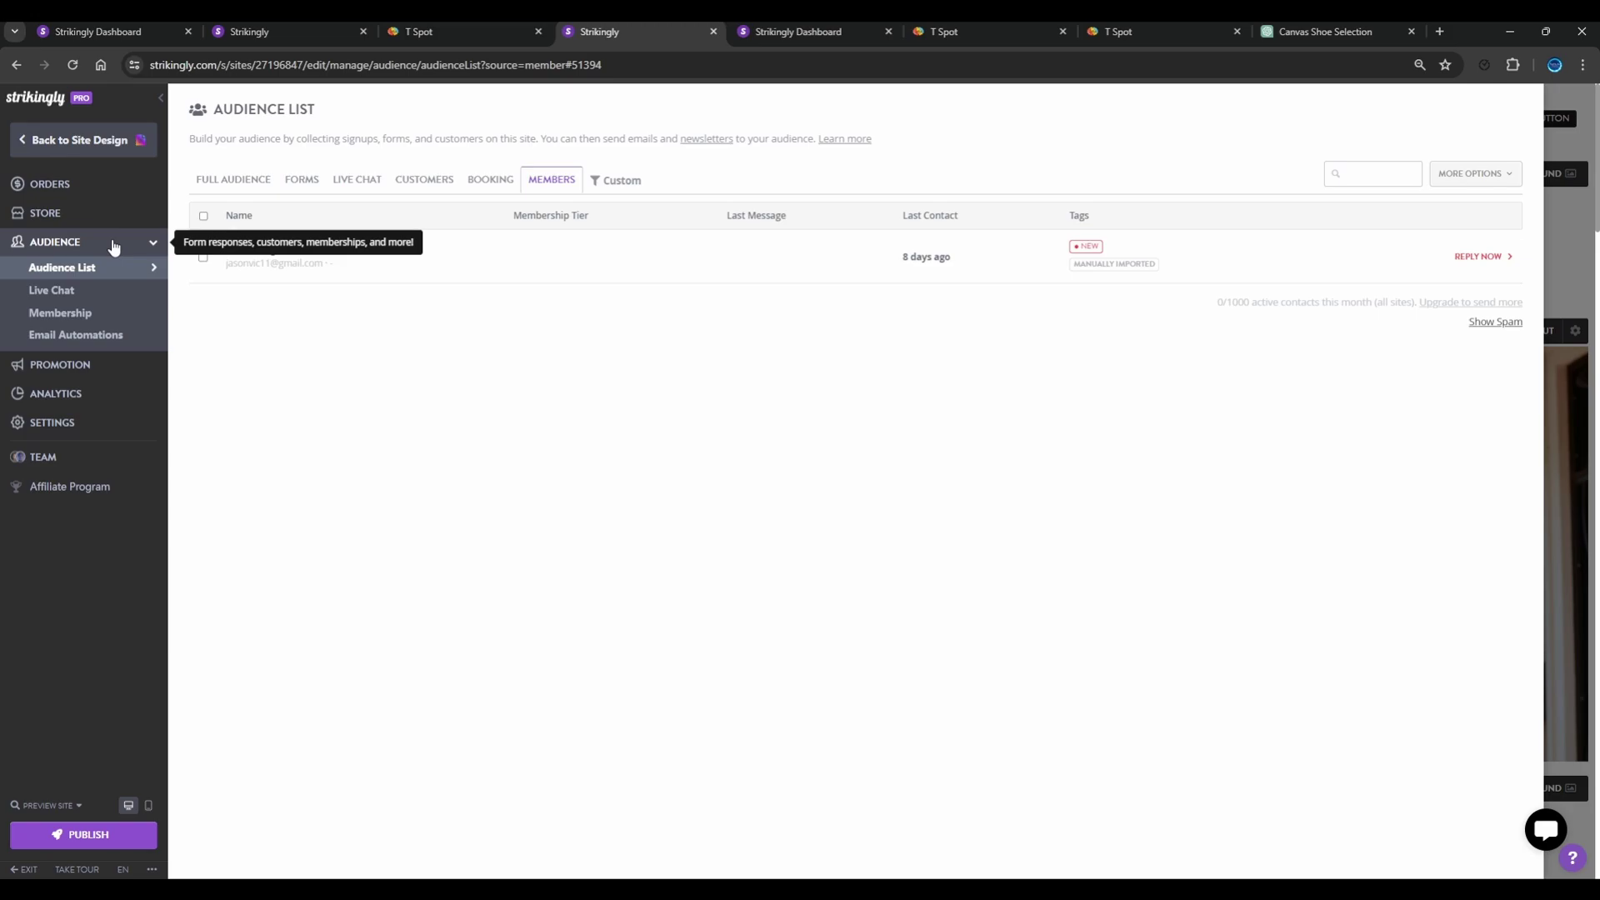
left_click(228, 182)
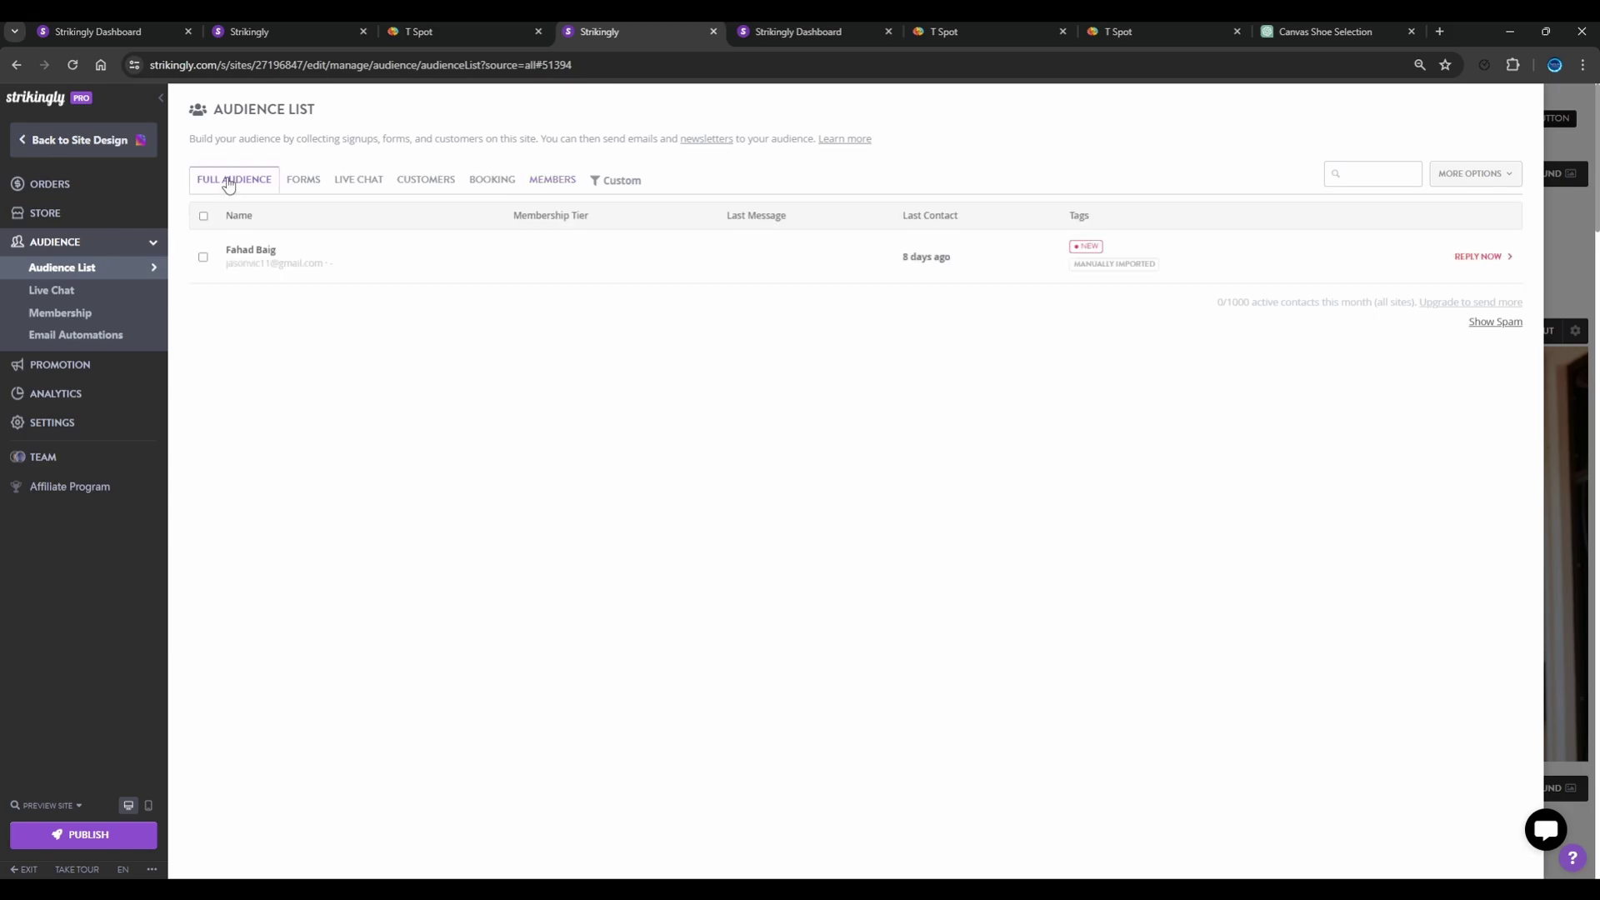
left_click(307, 180)
left_click(363, 187)
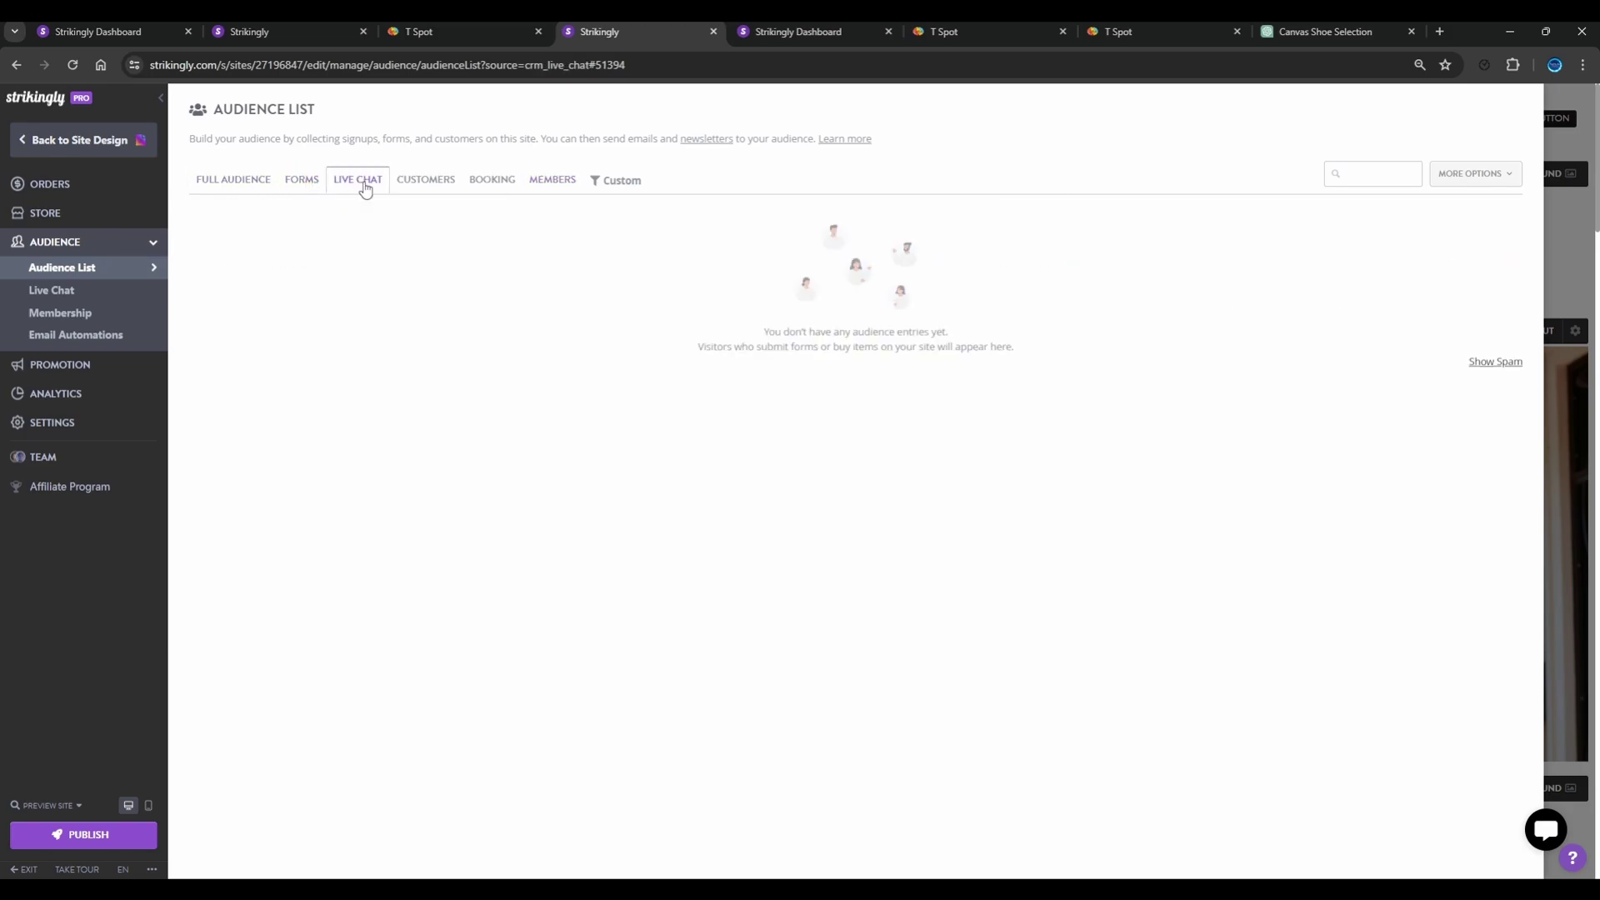
left_click(222, 180)
left_click(302, 181)
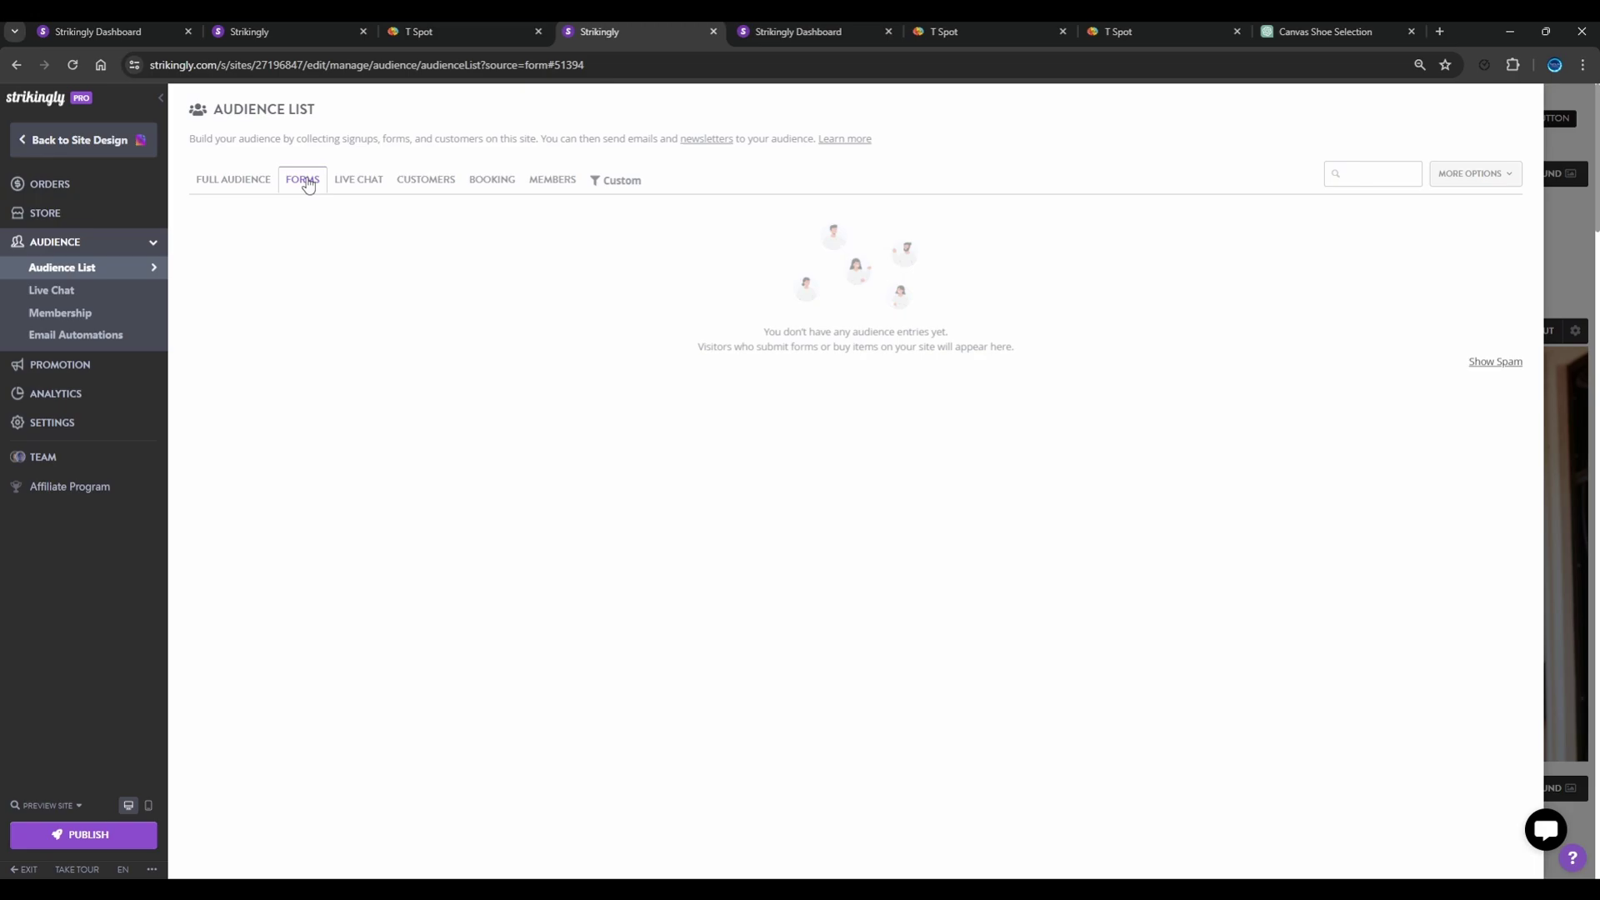
left_click(360, 182)
left_click(423, 187)
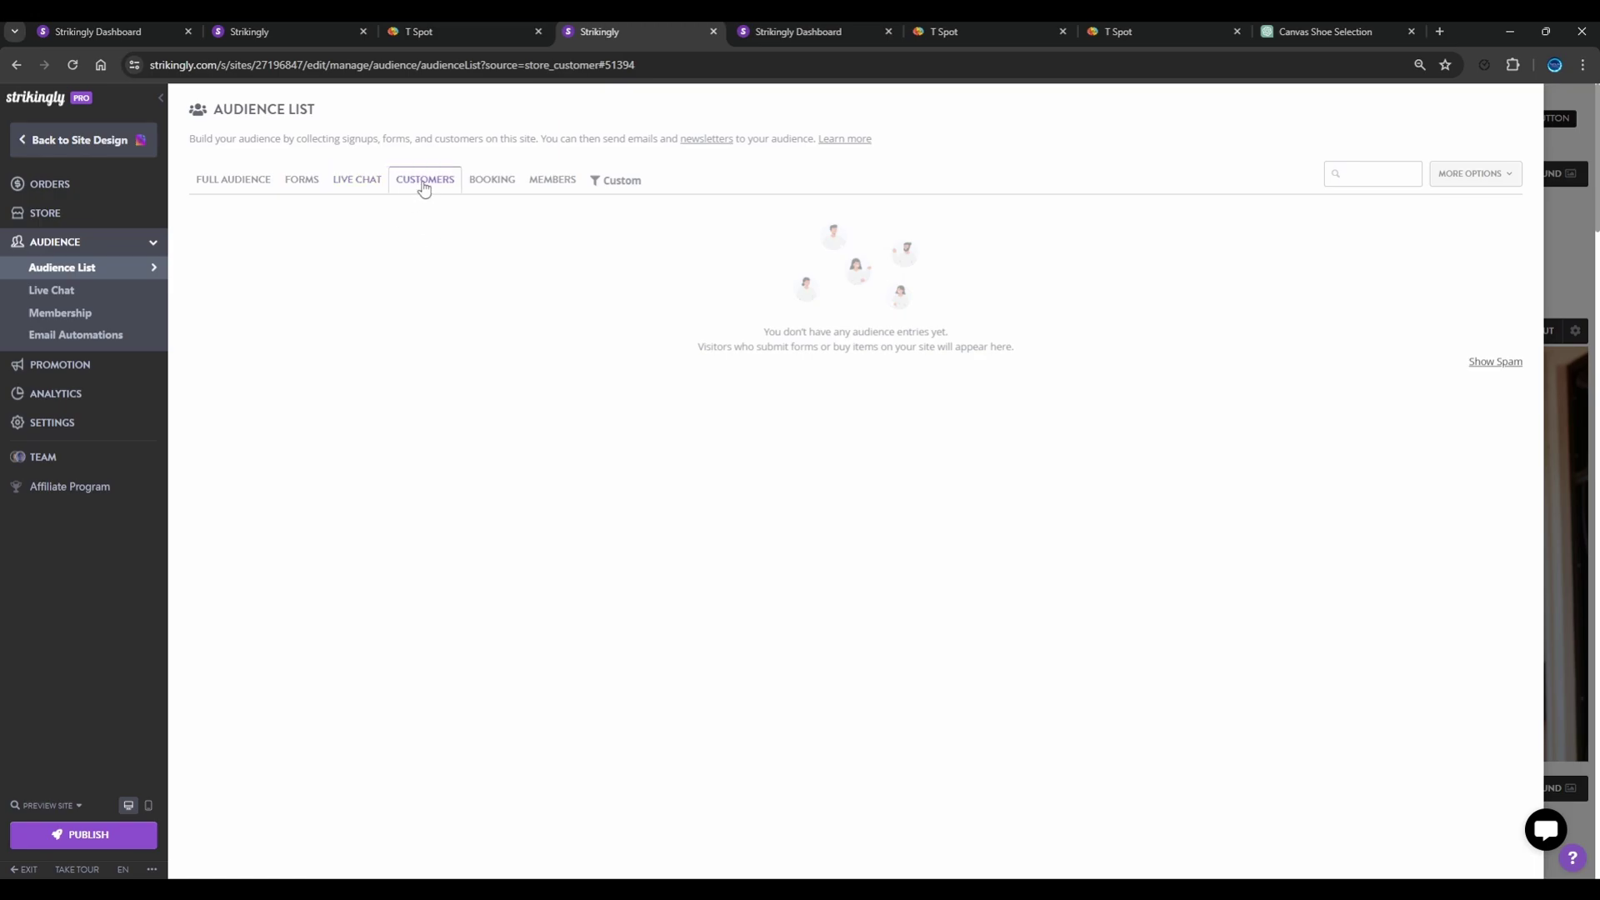
left_click(491, 185)
left_click(554, 190)
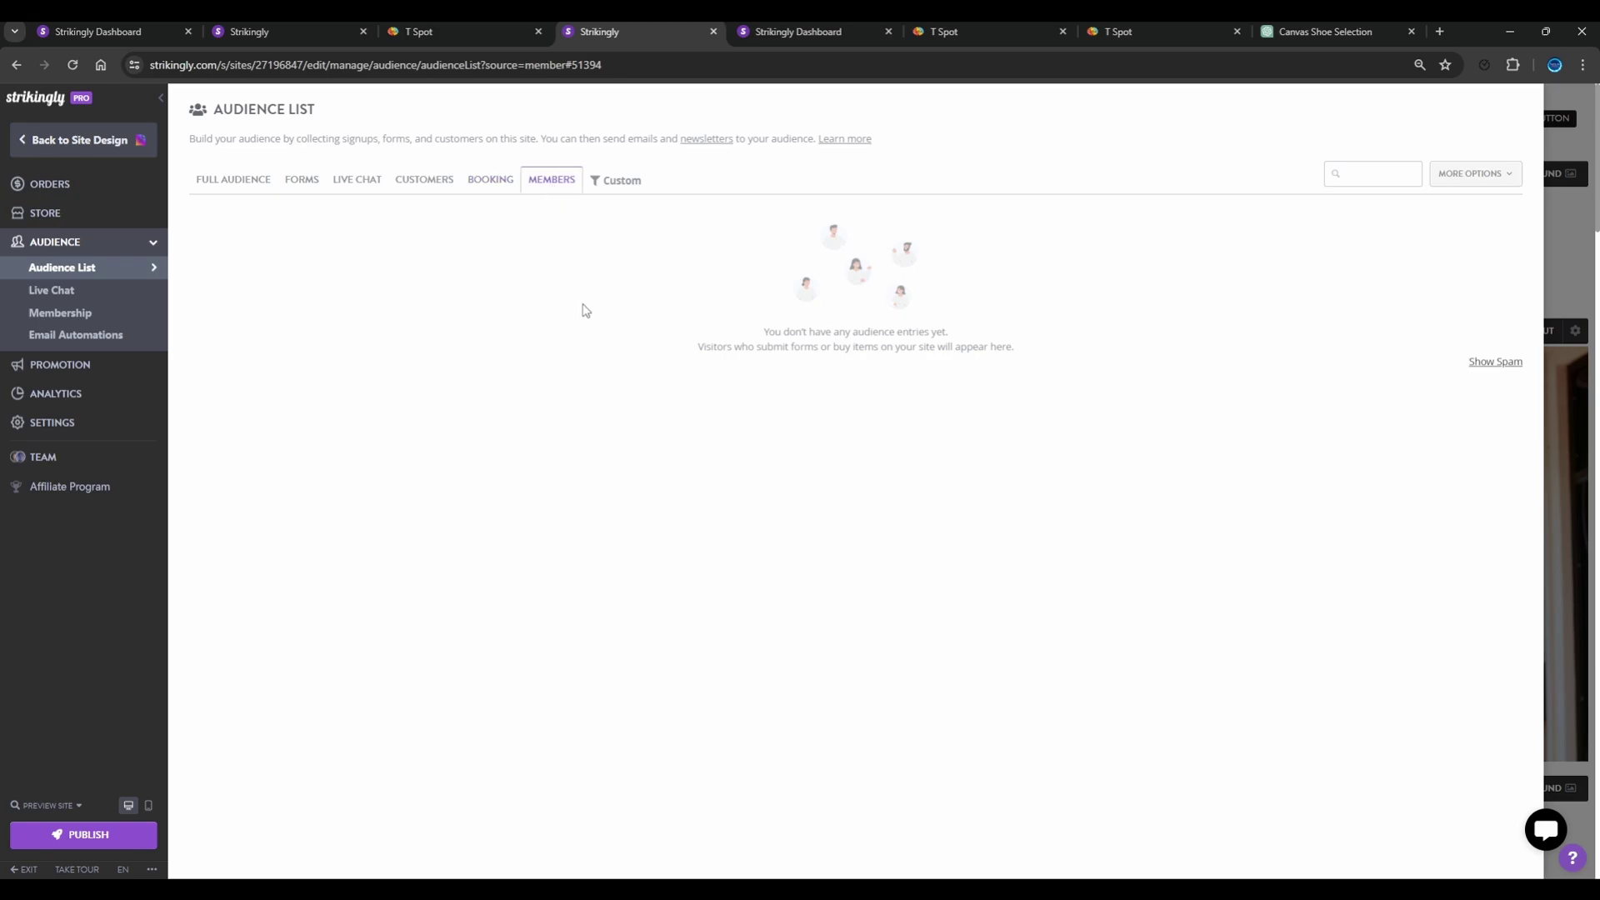